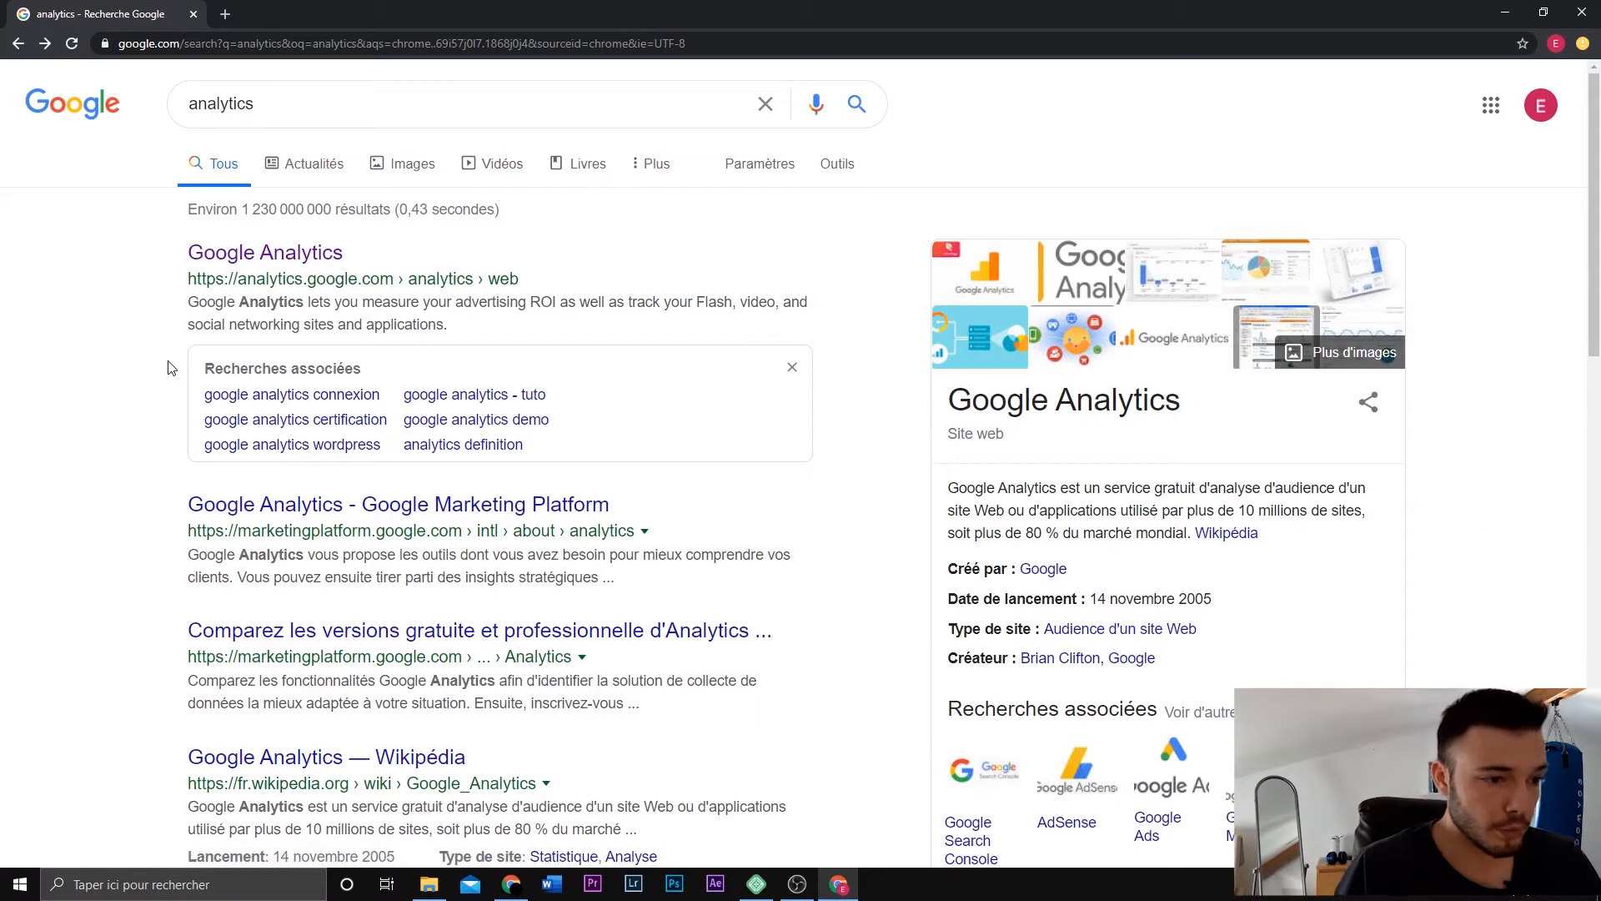
Open the Google Analytics site from the search results and start creating a measurement account.
{"action": "left_click", "coordinate": [243, 255]}
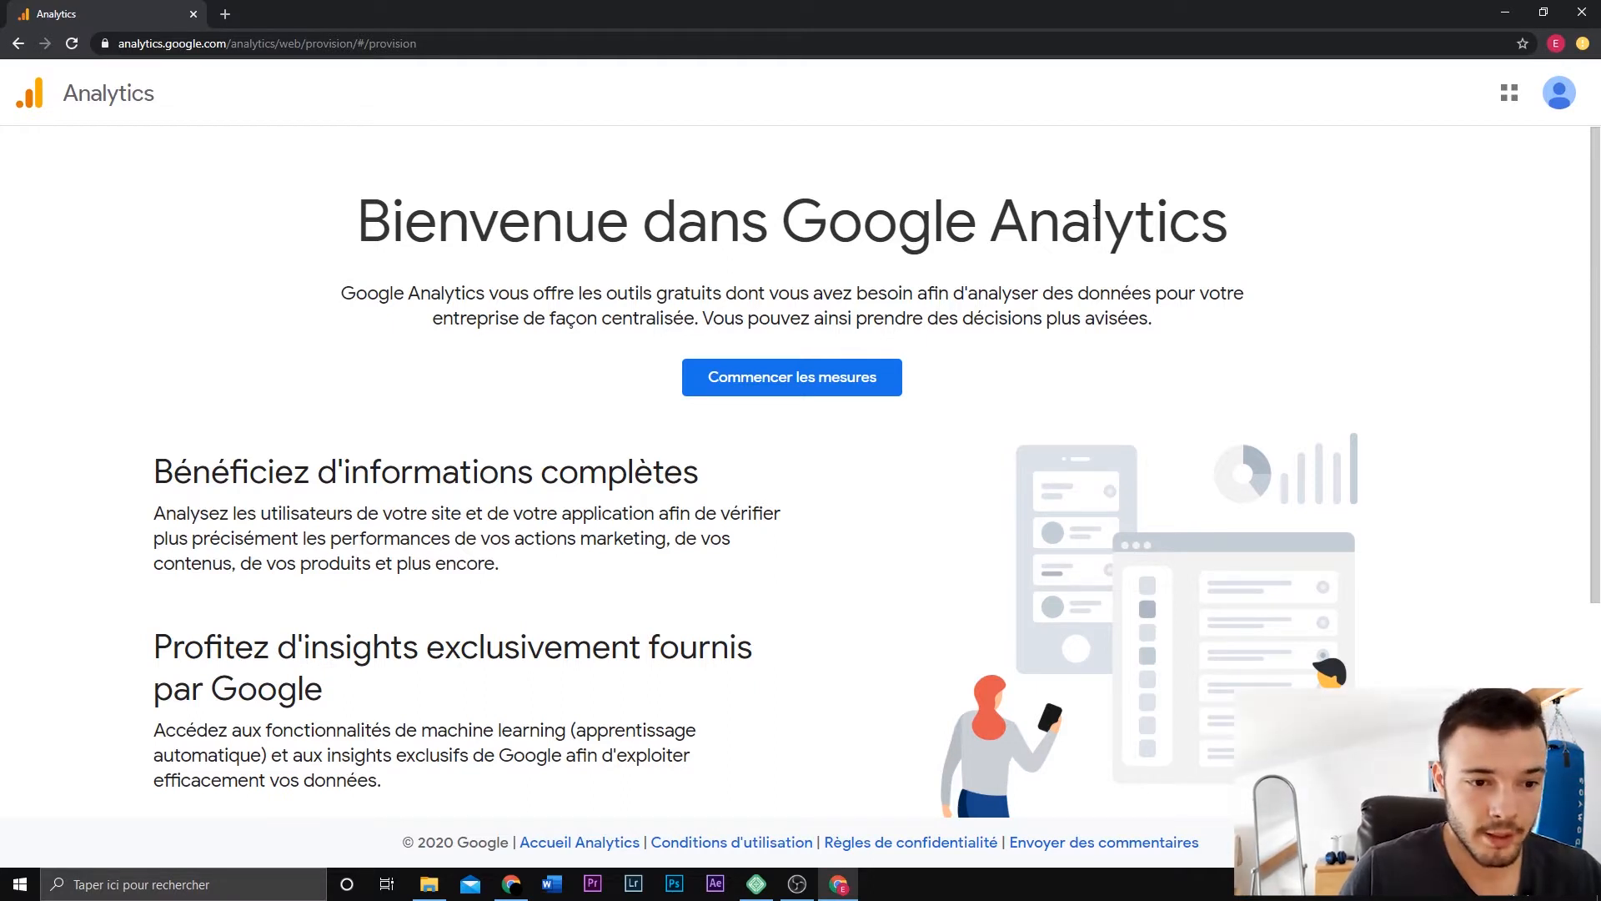
{"action": "scroll", "coordinate": [1596, 203], "scroll_direction": "down", "scroll_amount": 2}
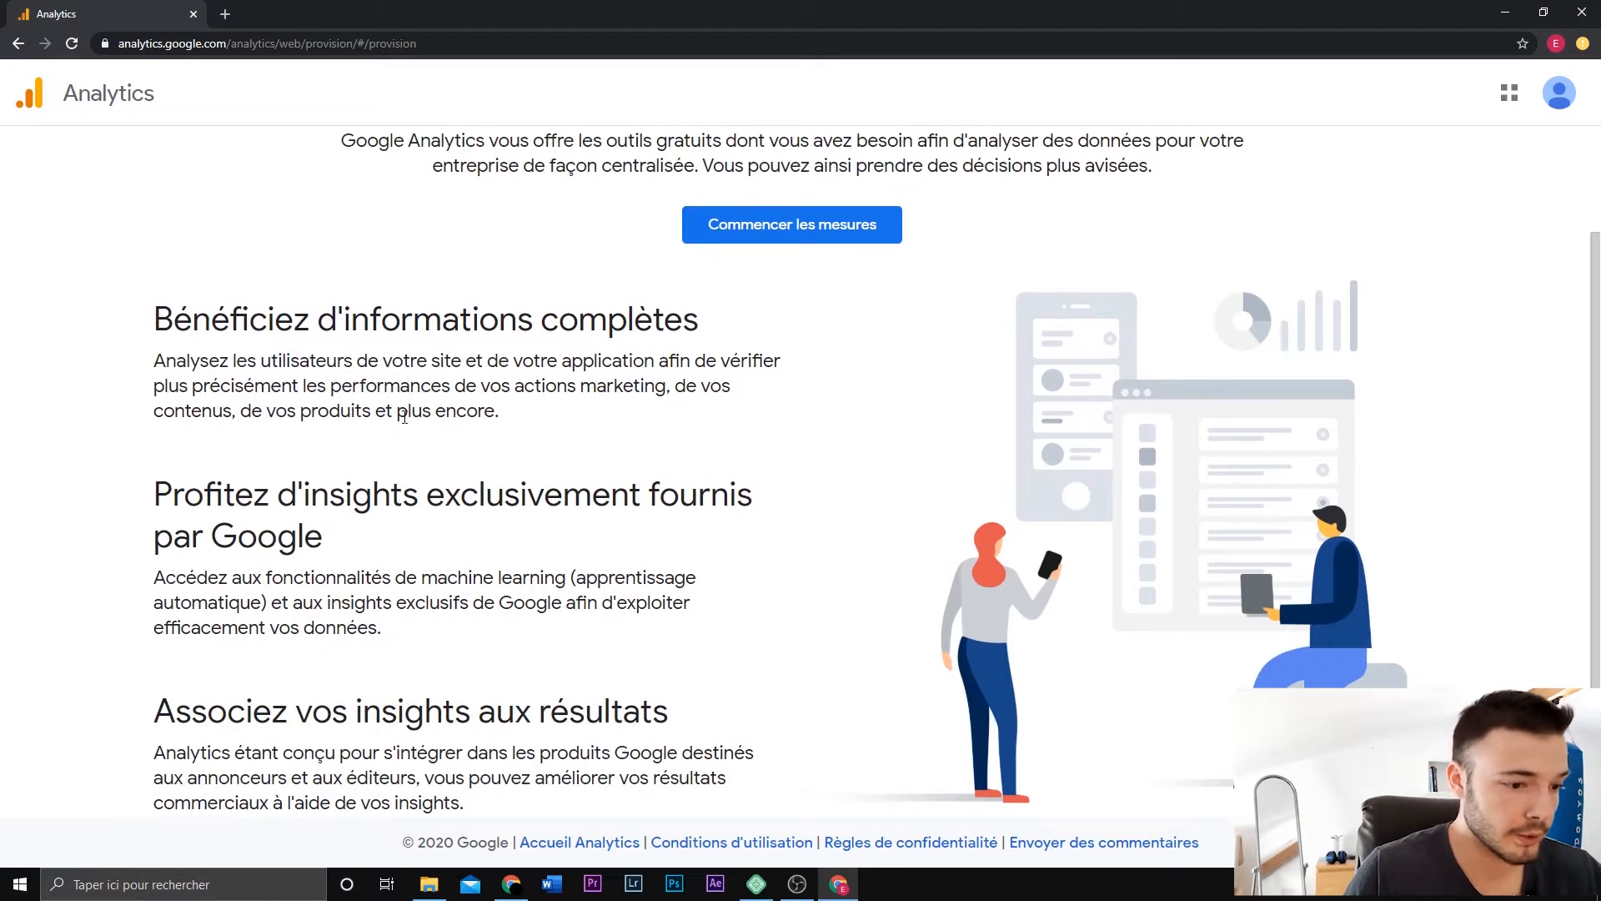
{"action": "scroll", "coordinate": [813, 427], "scroll_direction": "down", "scroll_amount": 2}
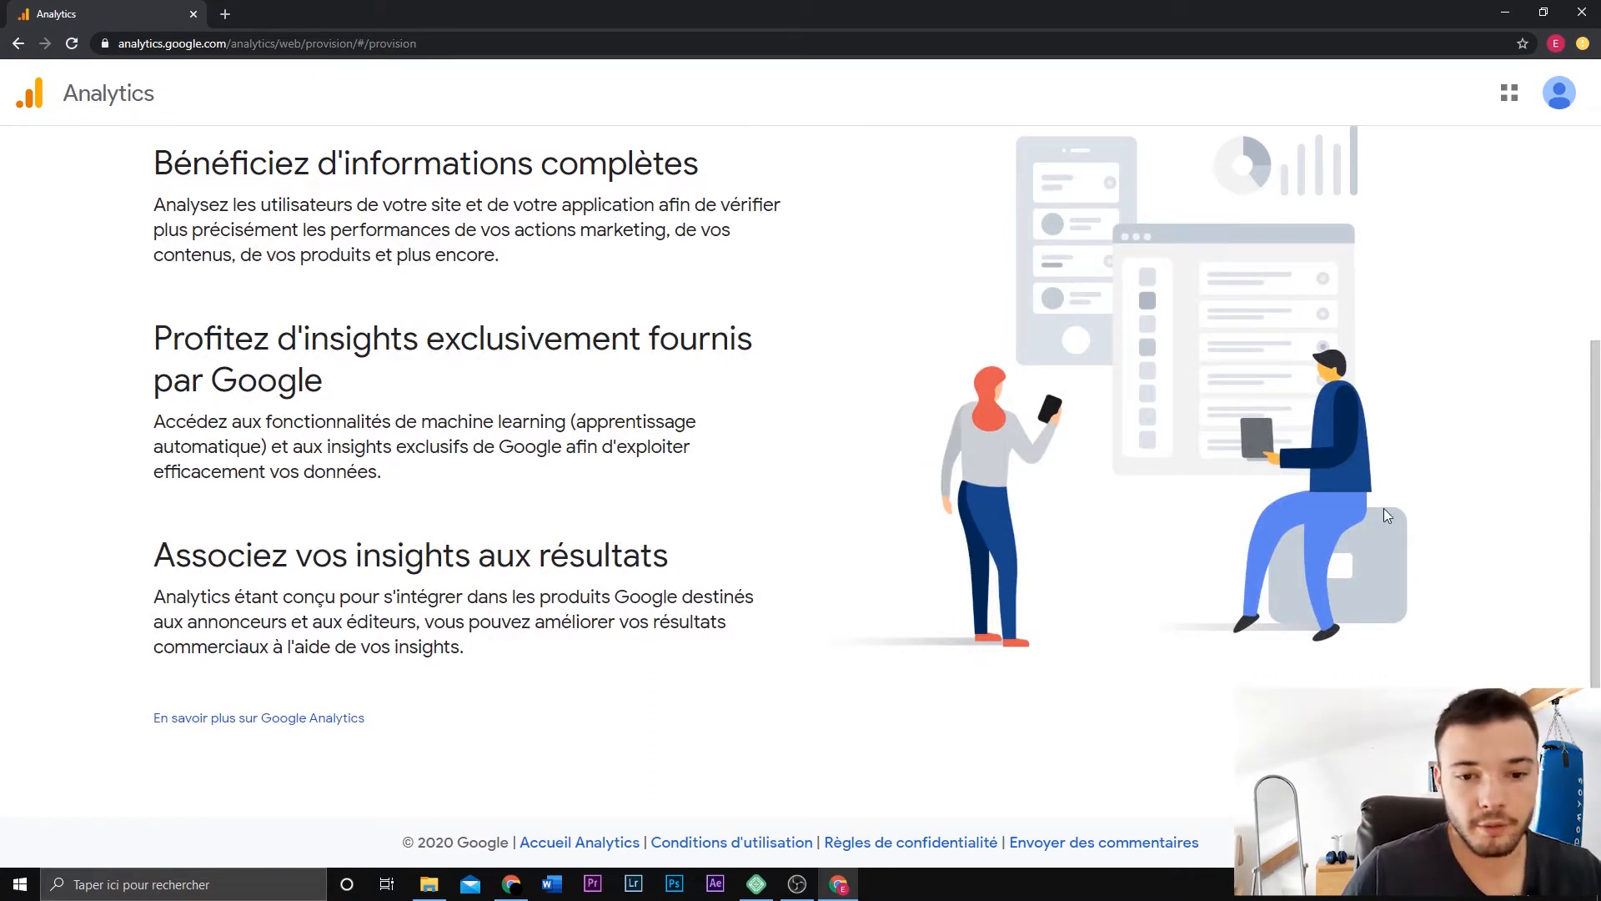
{"action": "scroll", "coordinate": [926, 555], "scroll_direction": "up", "scroll_amount": 4}
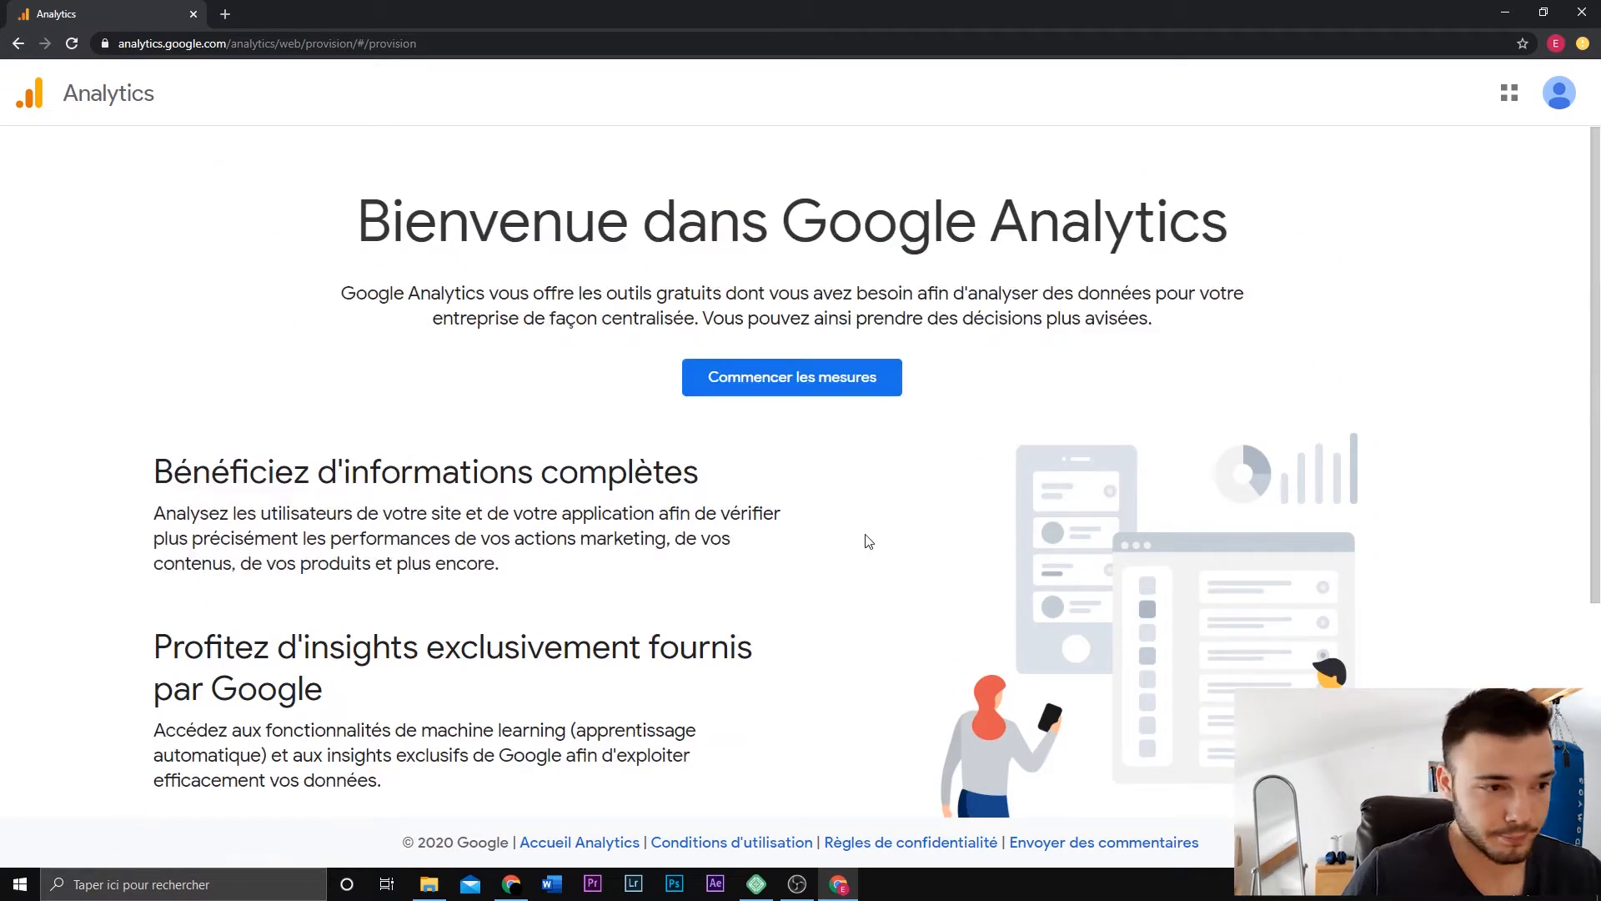
{"action": "left_click", "coordinate": [828, 385]}
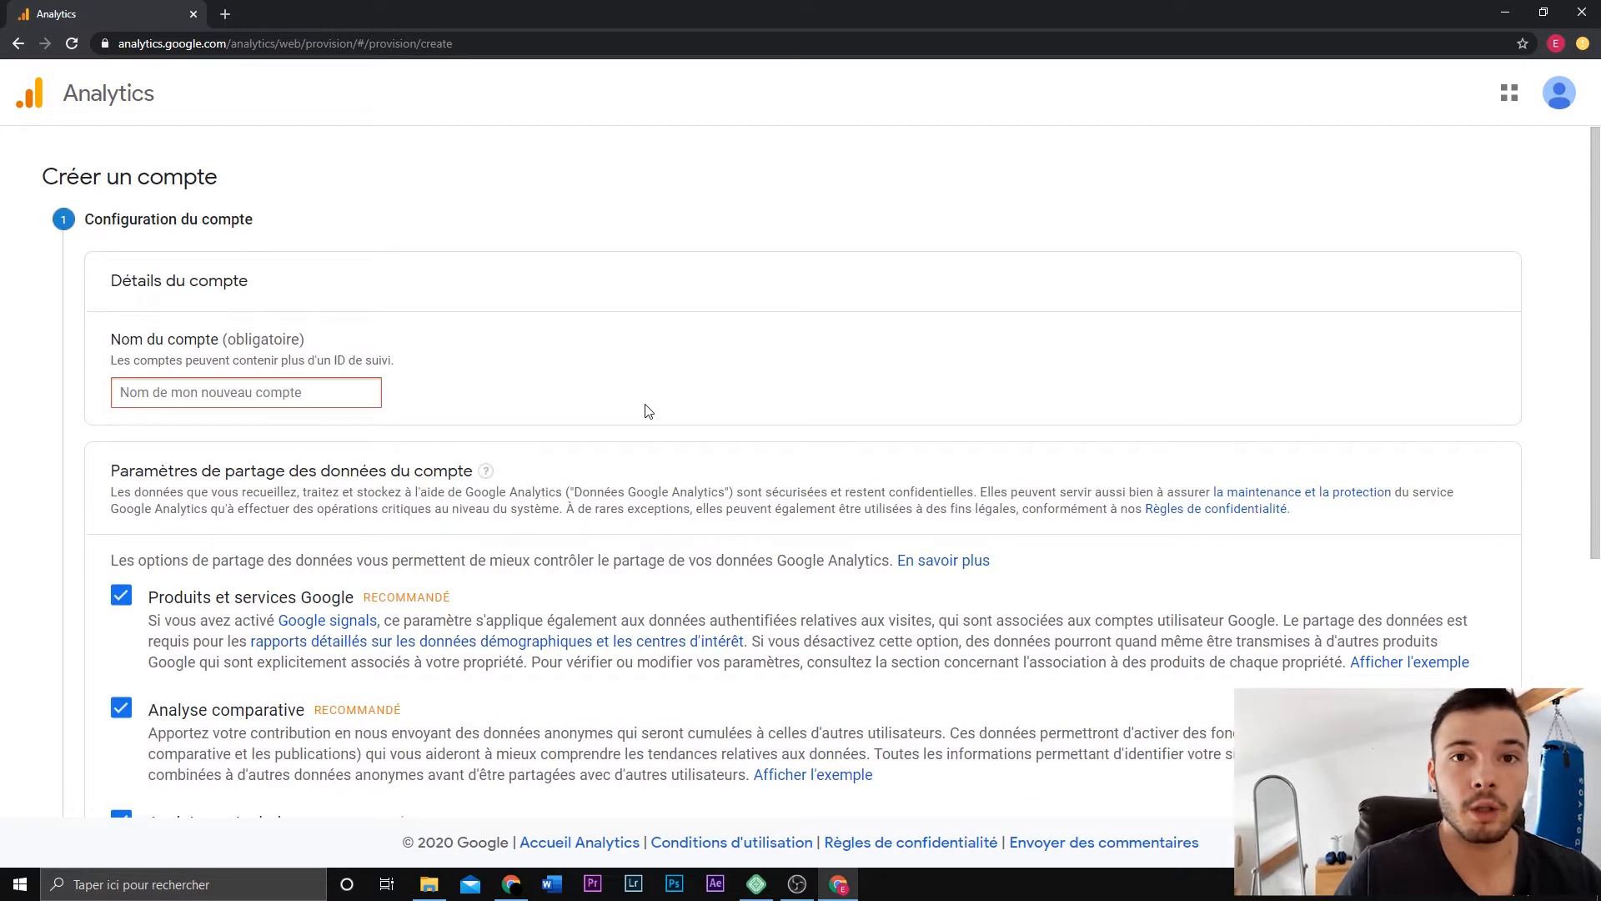
Name the new Analytics account "Easy Wordpress".
{"action": "left_click", "coordinate": [328, 391]}
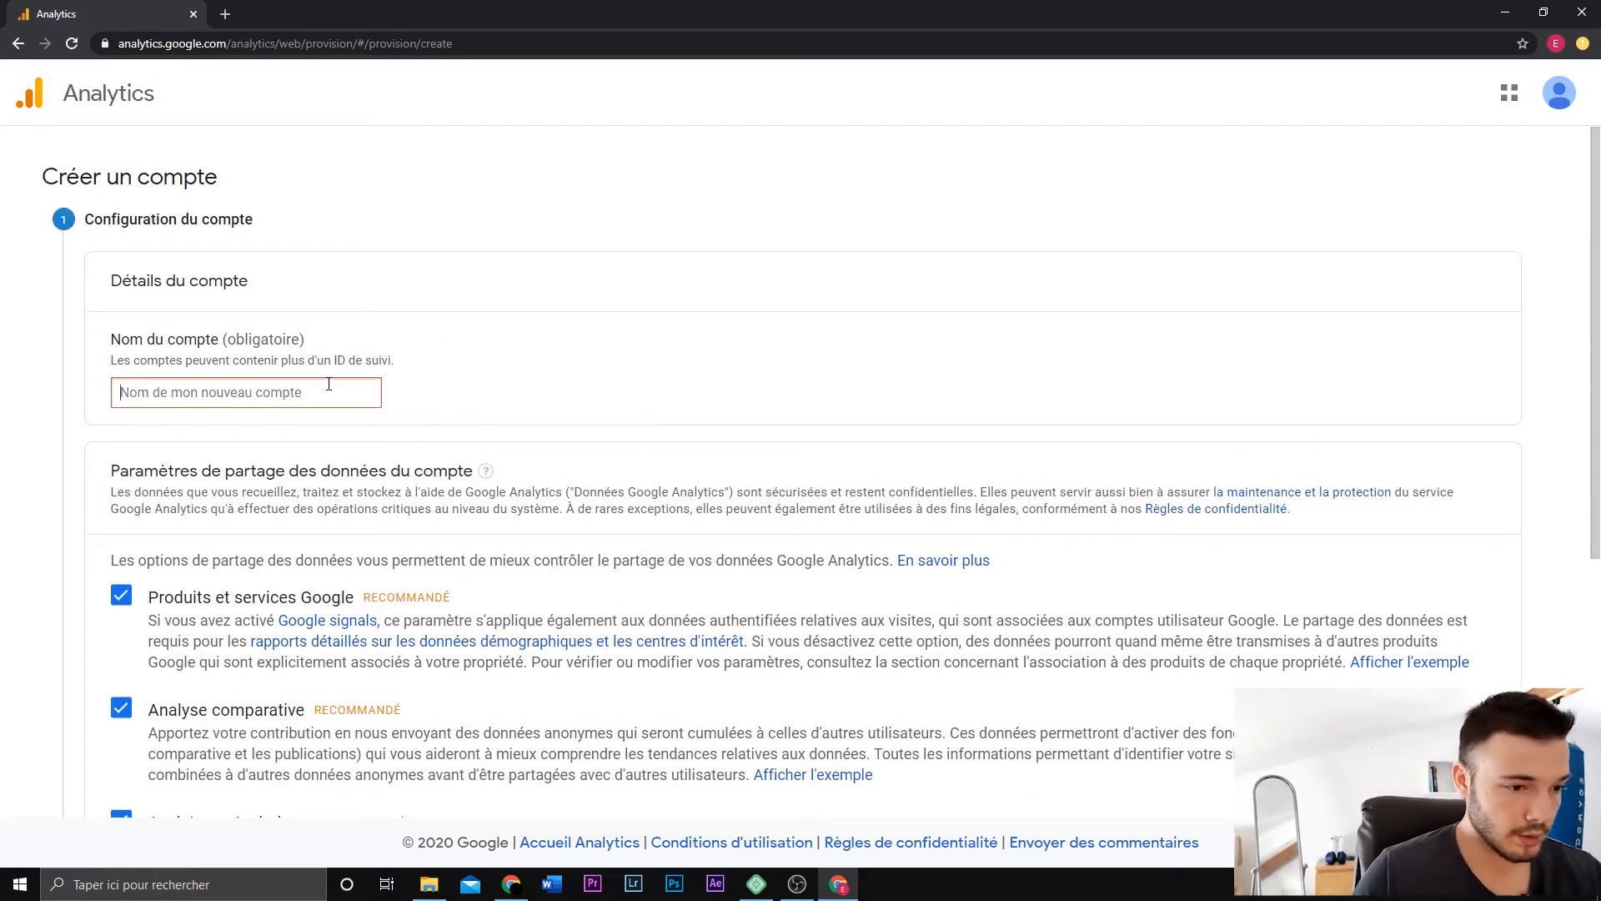
{"action": "type", "text": "Easy "}
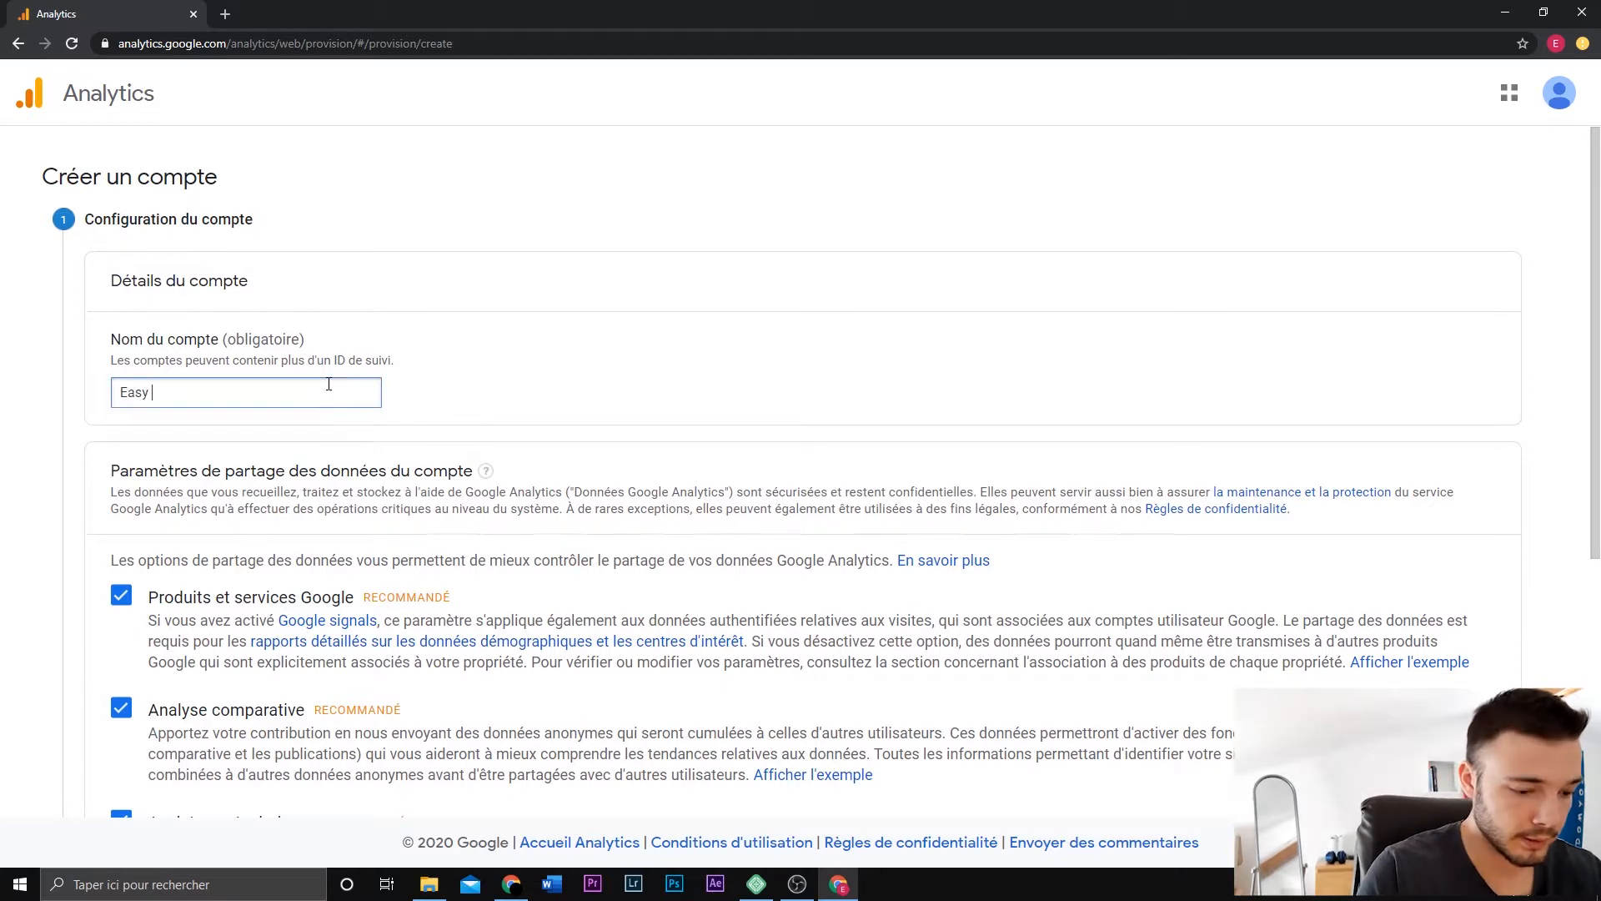
{"action": "type", "text": "Wordpress"}
{"action": "left_click", "coordinate": [527, 373]}
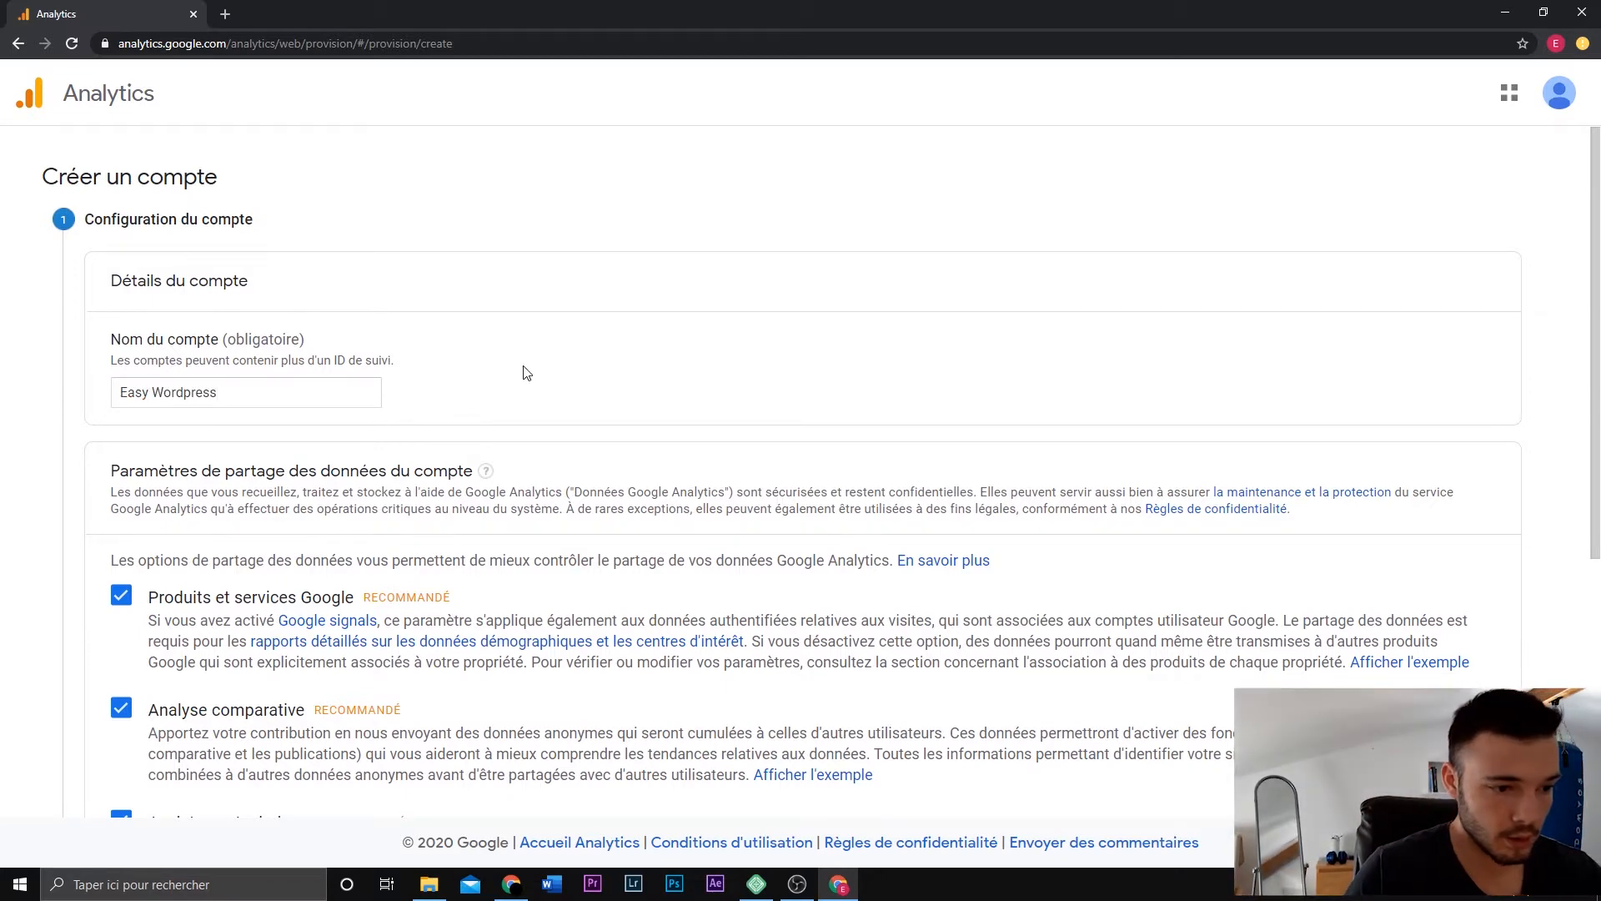
Disable all four account data-sharing options, from Produits et services Google to Account Specialists, and continue to the measurement choice.
{"action": "scroll", "coordinate": [527, 373], "scroll_direction": "down", "scroll_amount": 3}
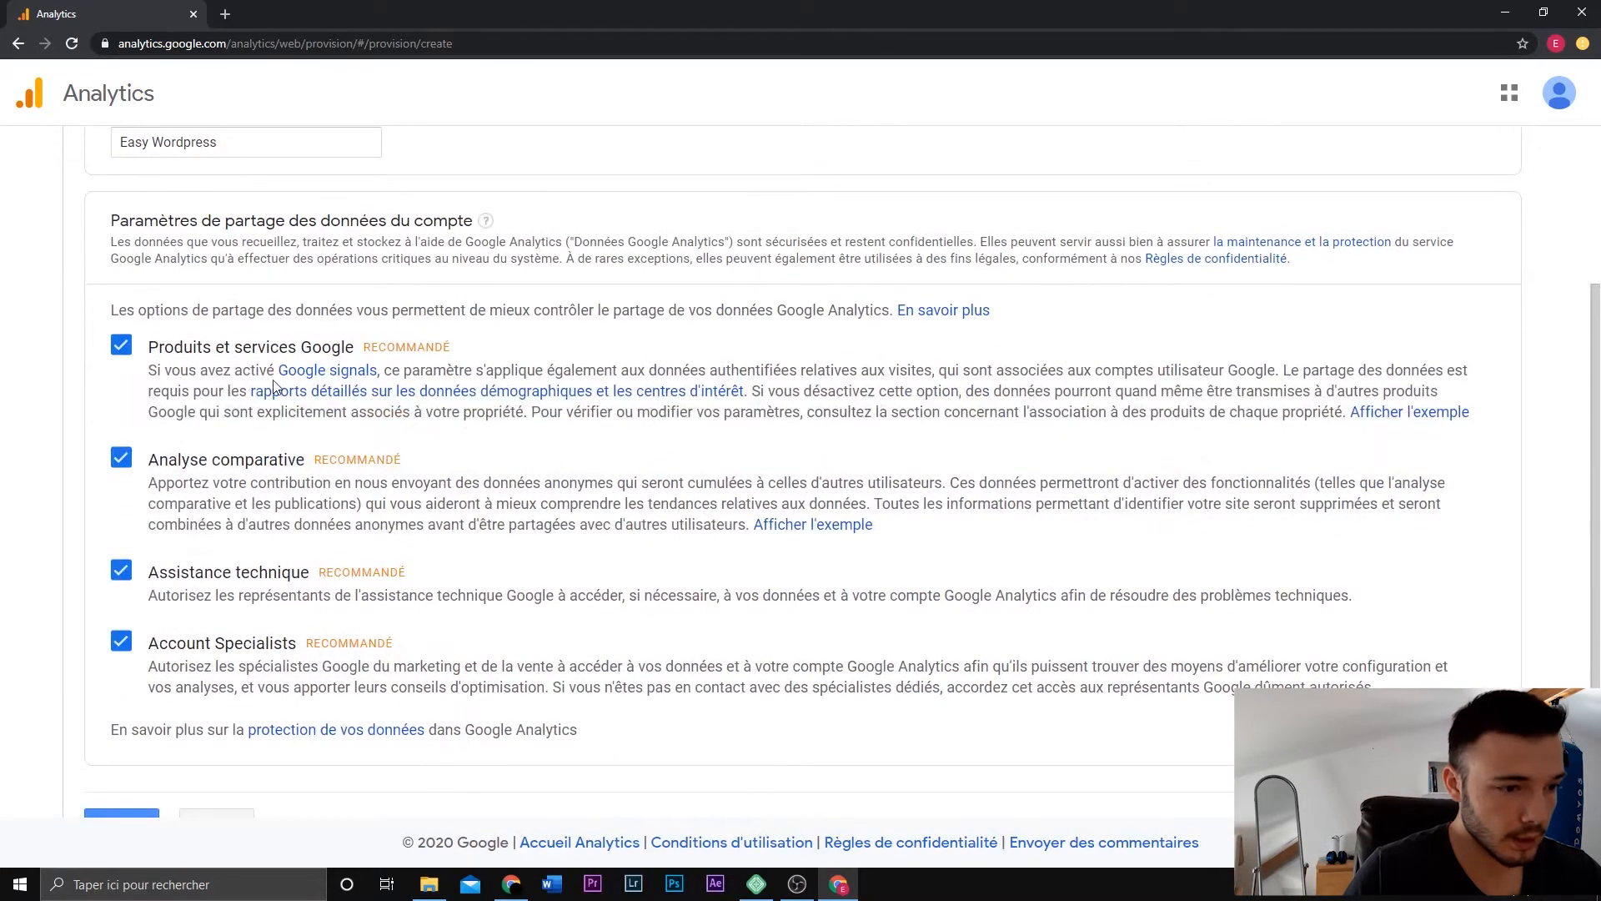
{"action": "left_click", "coordinate": [123, 347]}
{"action": "left_click", "coordinate": [122, 459]}
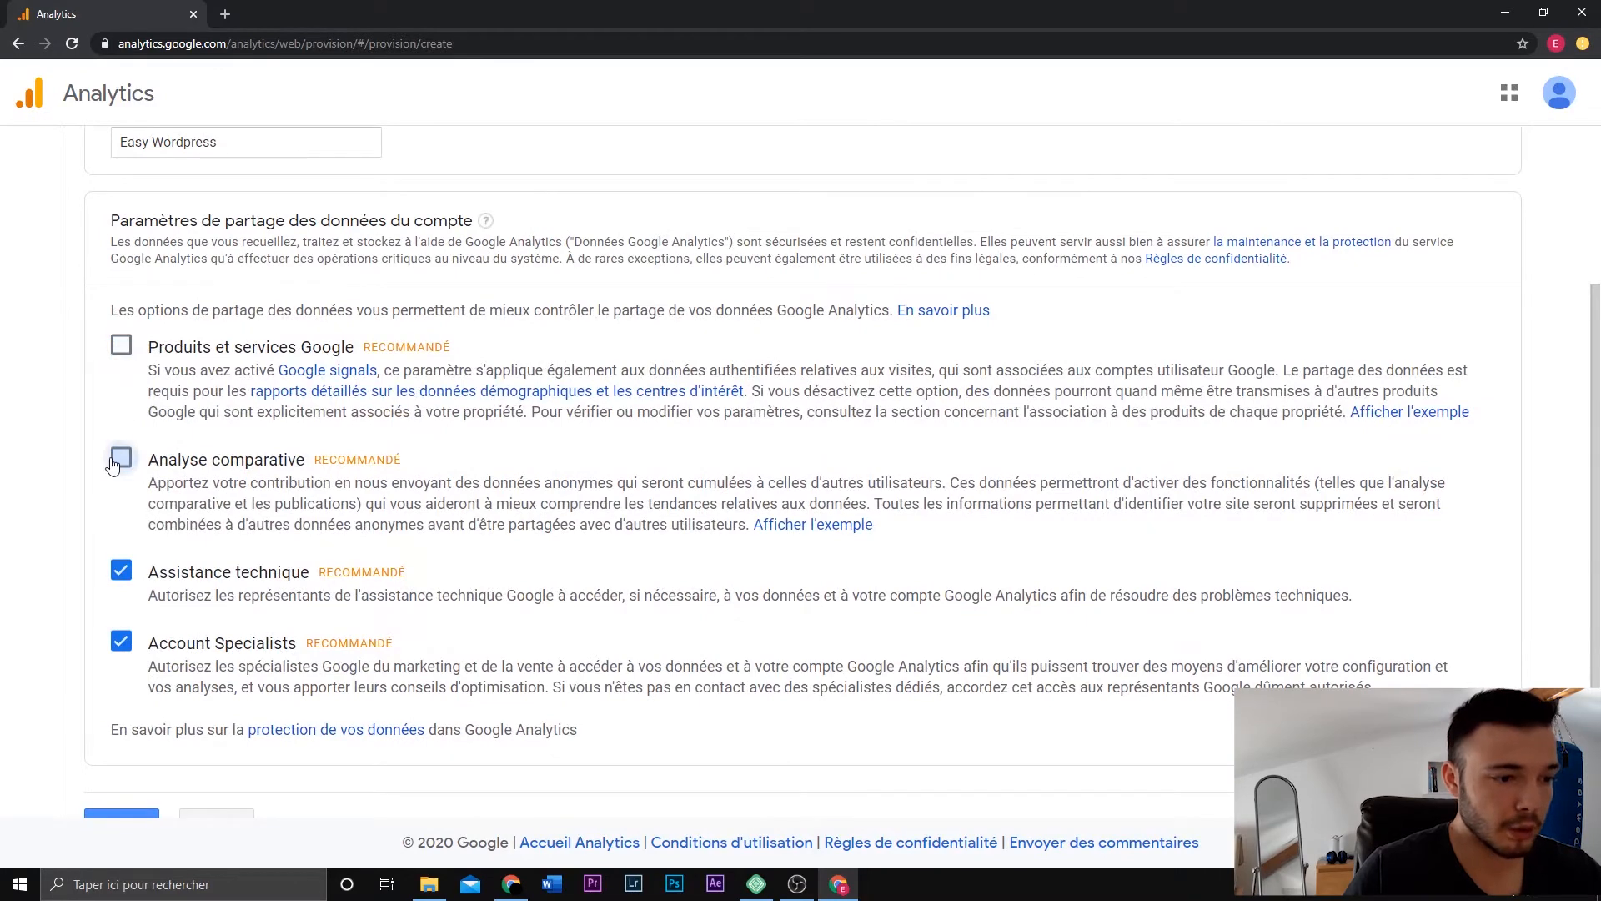
{"action": "left_click", "coordinate": [123, 577]}
{"action": "left_click", "coordinate": [121, 640]}
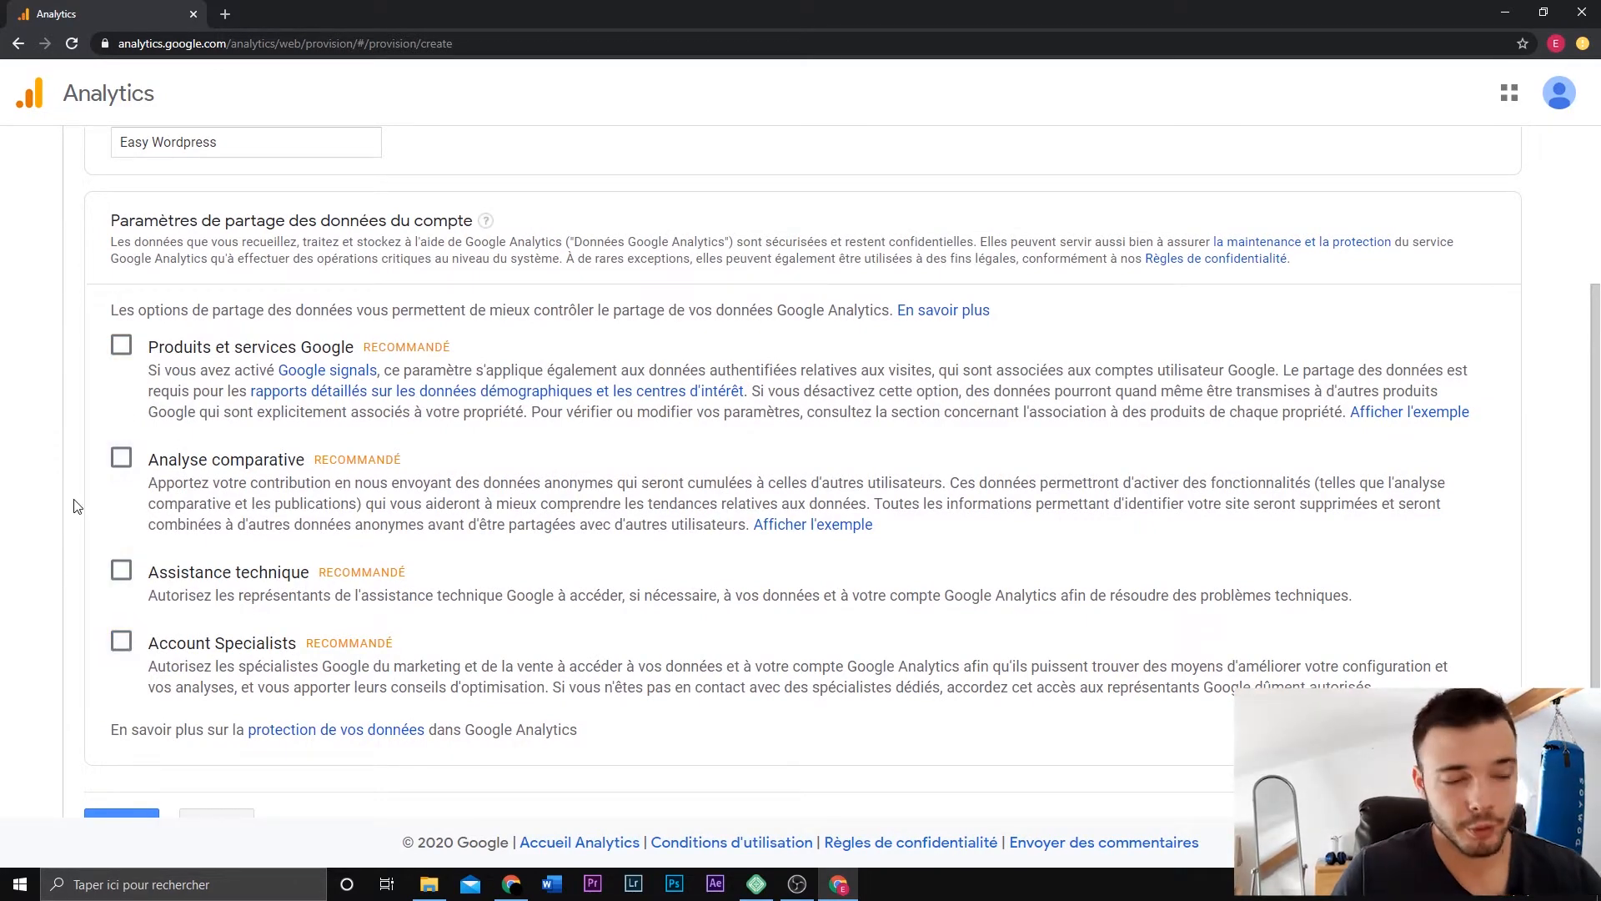
{"action": "scroll", "coordinate": [55, 534], "scroll_direction": "down", "scroll_amount": 2}
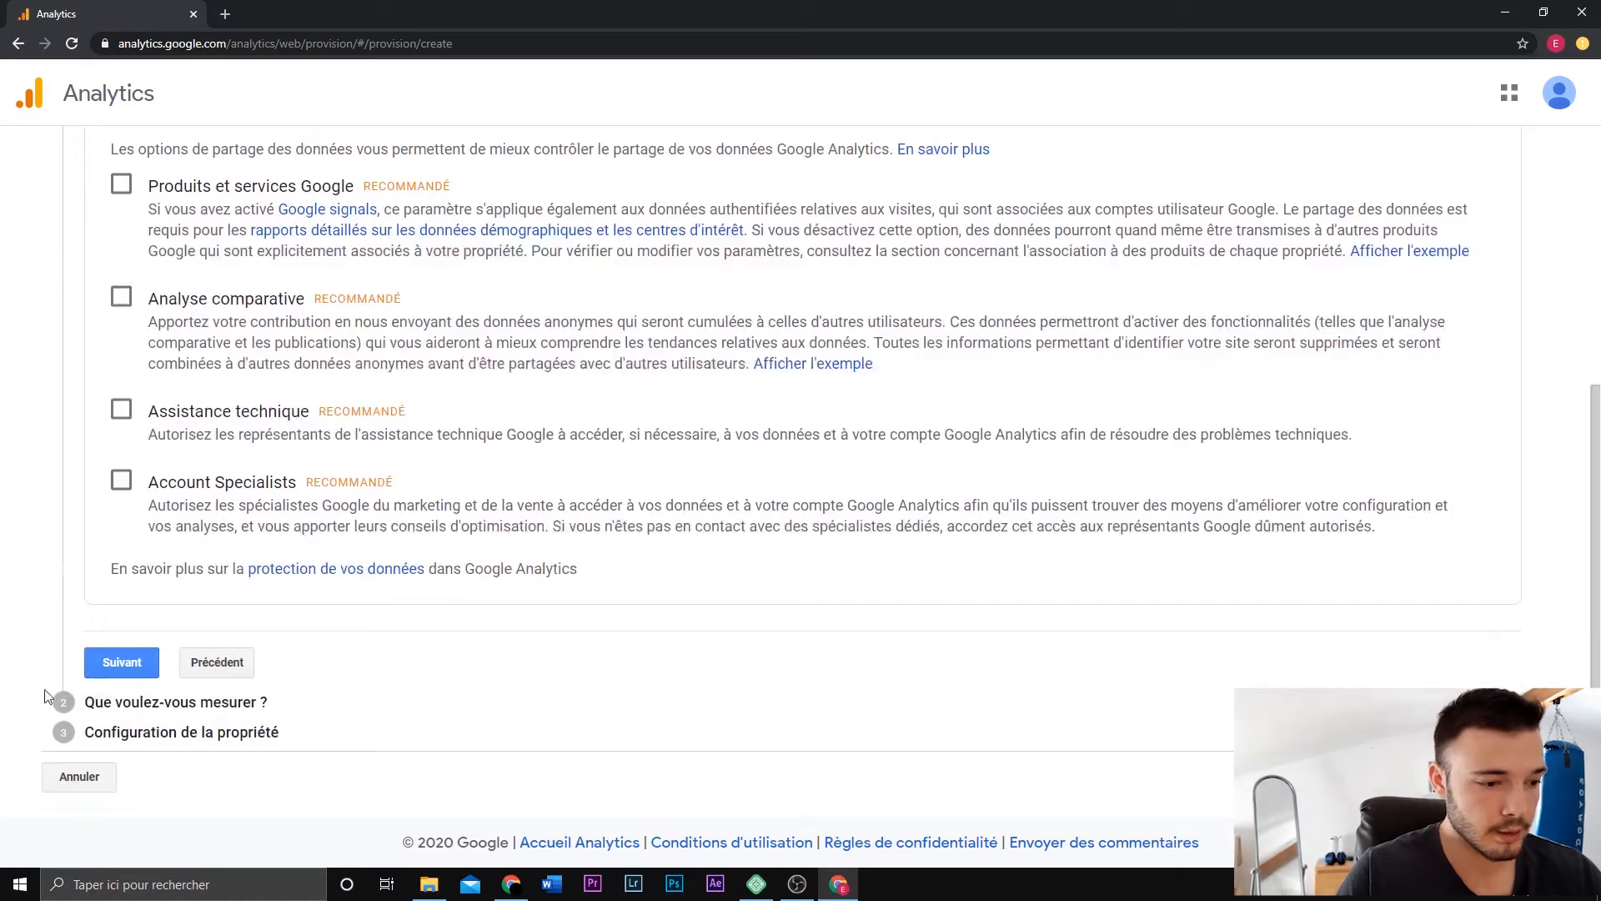
{"action": "left_click", "coordinate": [122, 662]}
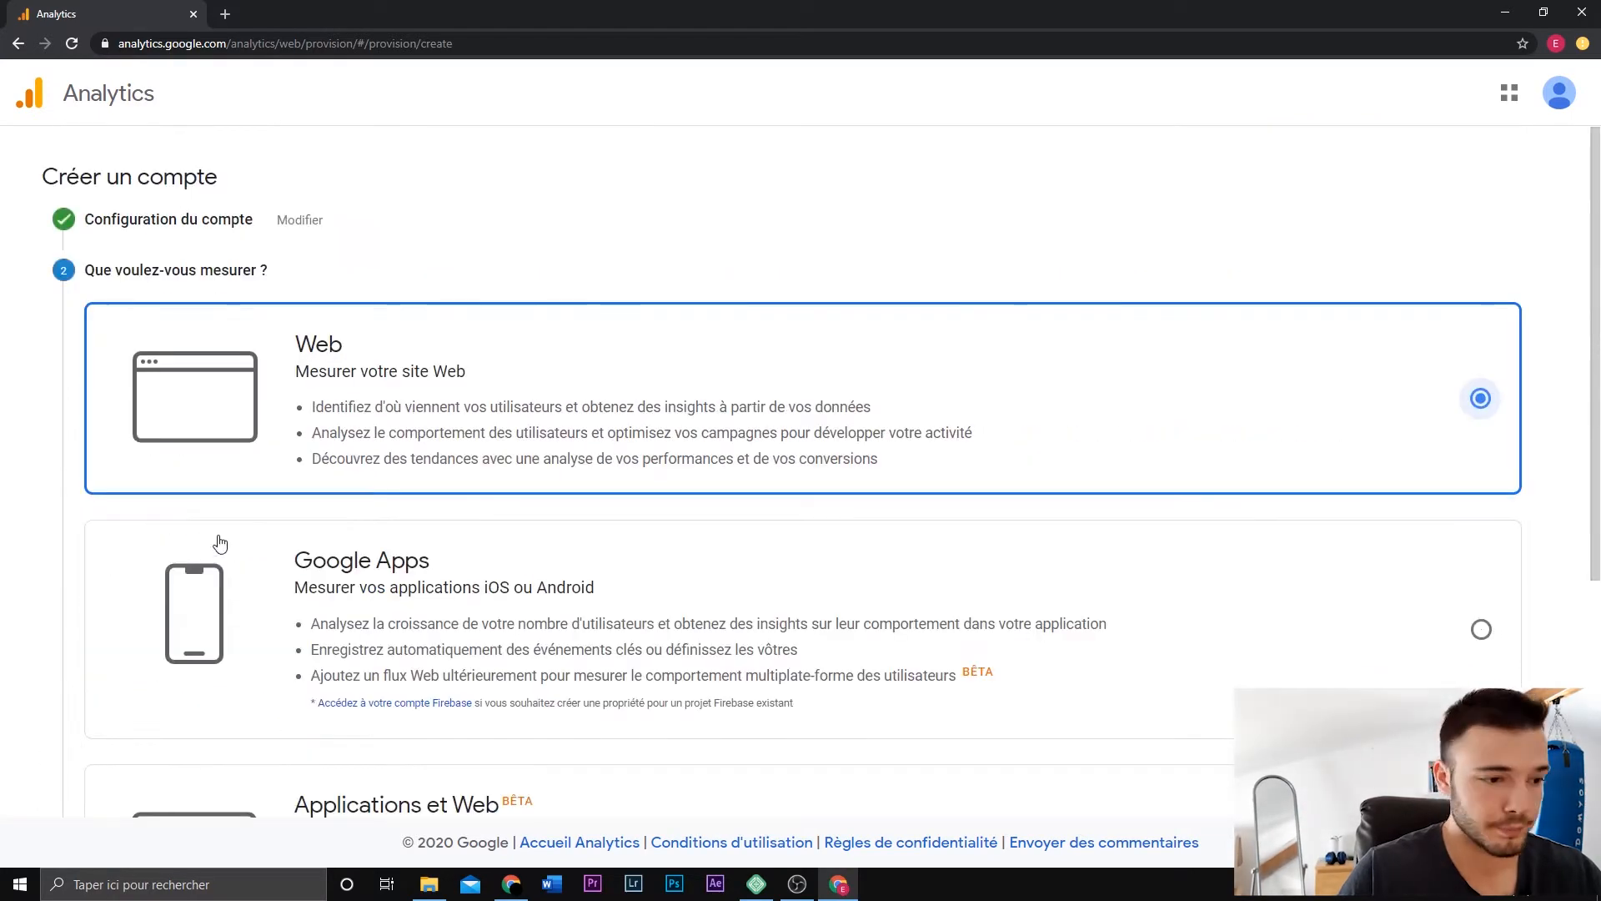
Review the measurement options, keep Web as the target and continue to the property configuration.
{"action": "scroll", "coordinate": [458, 622], "scroll_direction": "down", "scroll_amount": 3}
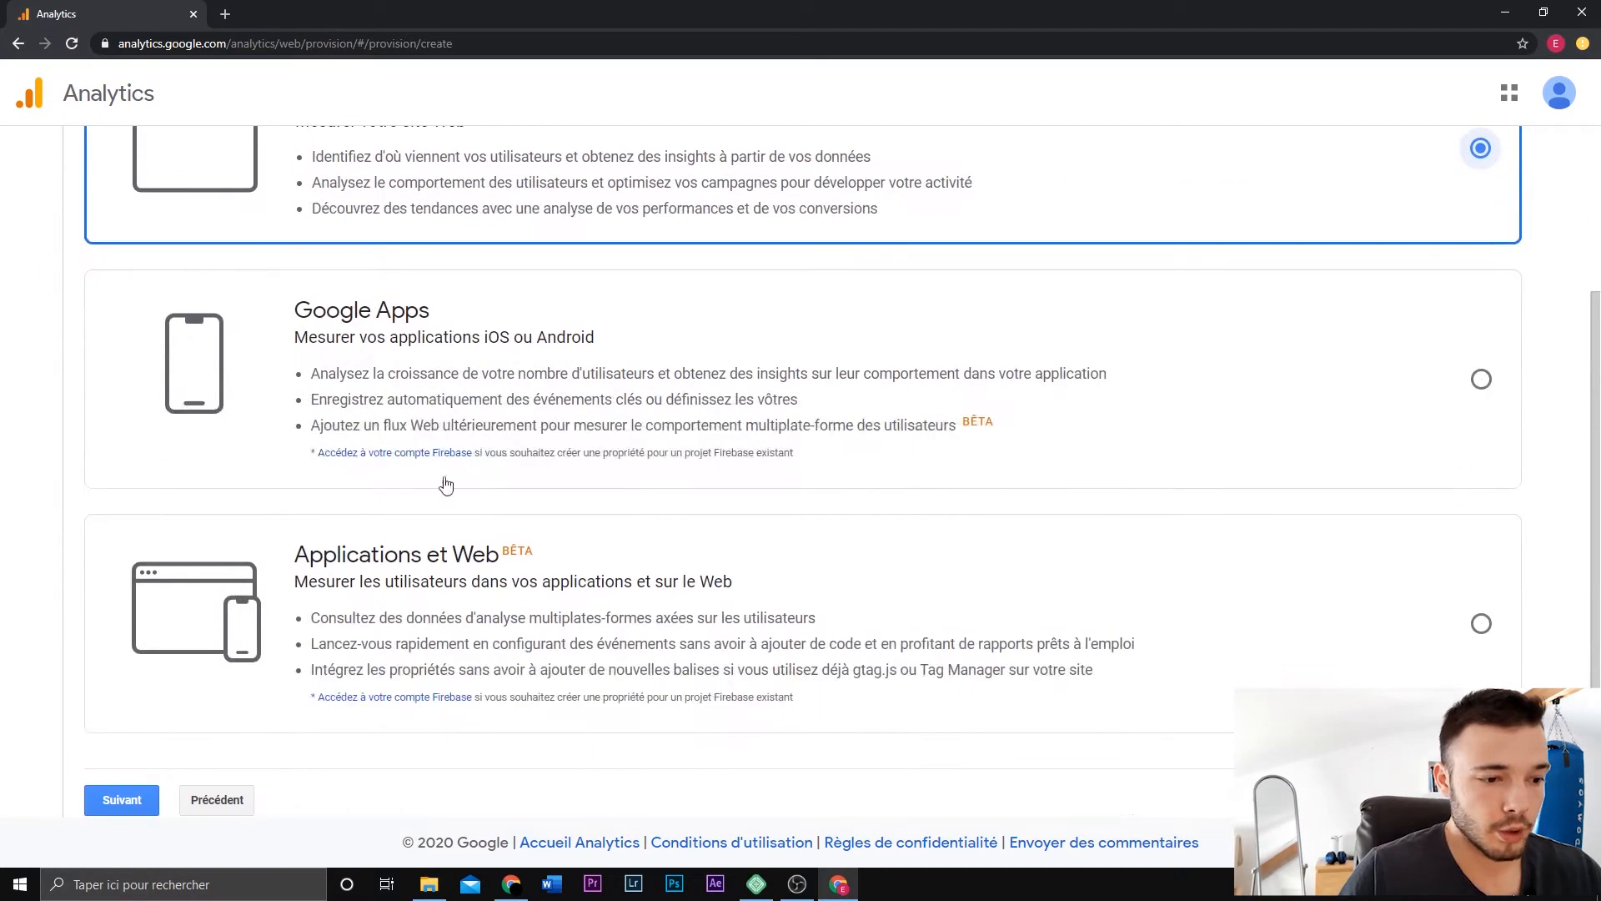
{"action": "scroll", "coordinate": [421, 301], "scroll_direction": "up", "scroll_amount": 1}
{"action": "scroll", "coordinate": [421, 302], "scroll_direction": "up", "scroll_amount": 2}
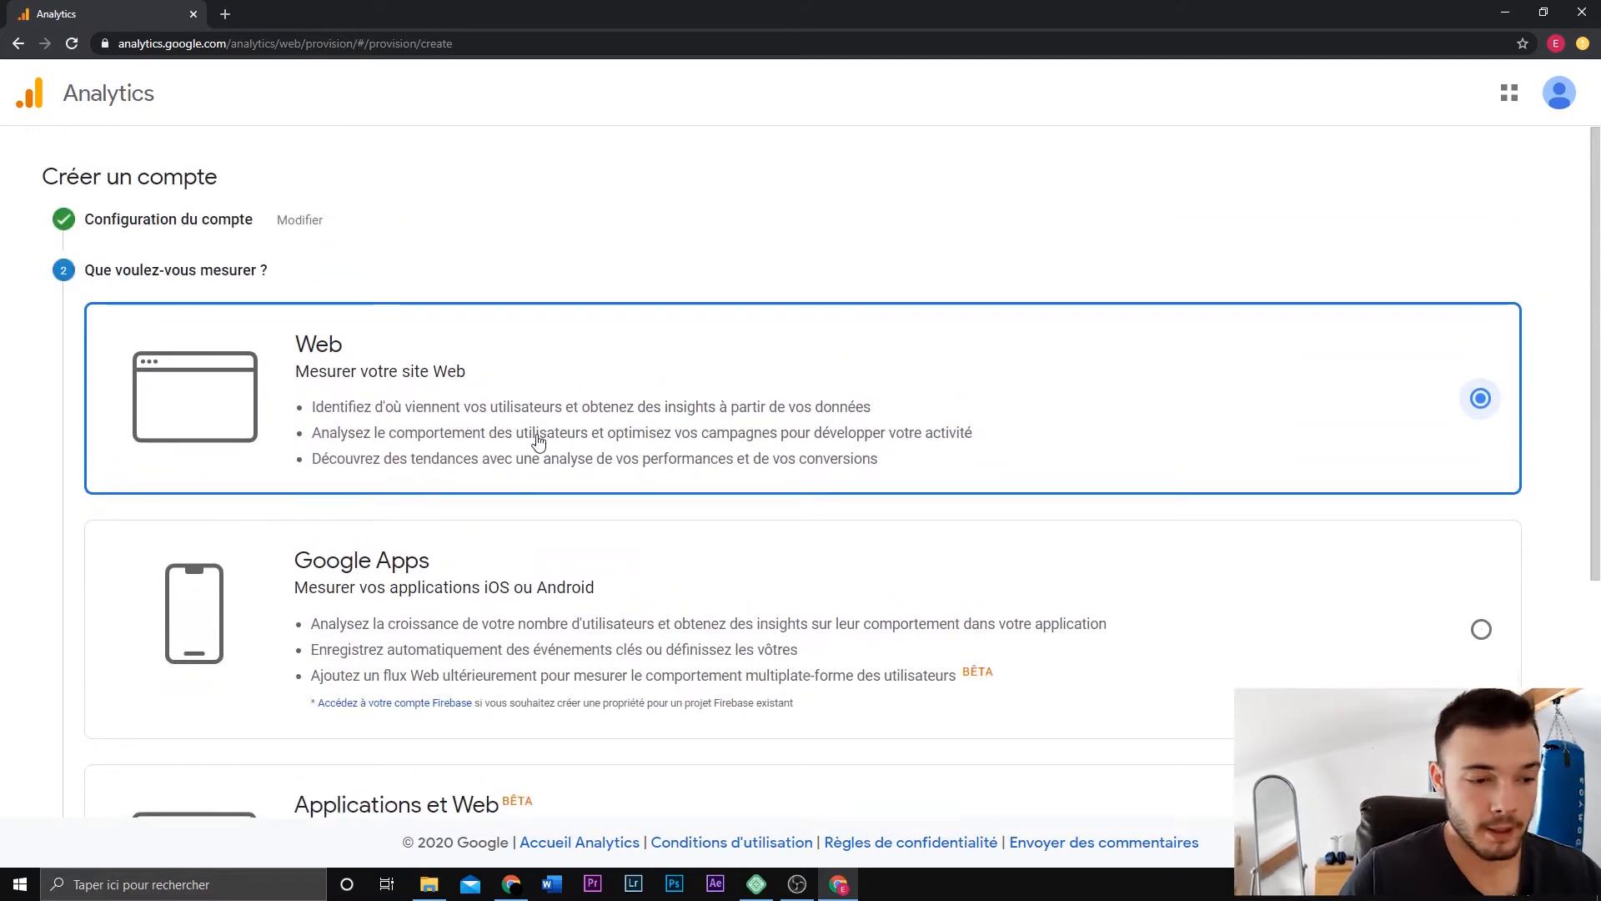
{"action": "scroll", "coordinate": [536, 436], "scroll_direction": "down", "scroll_amount": 2}
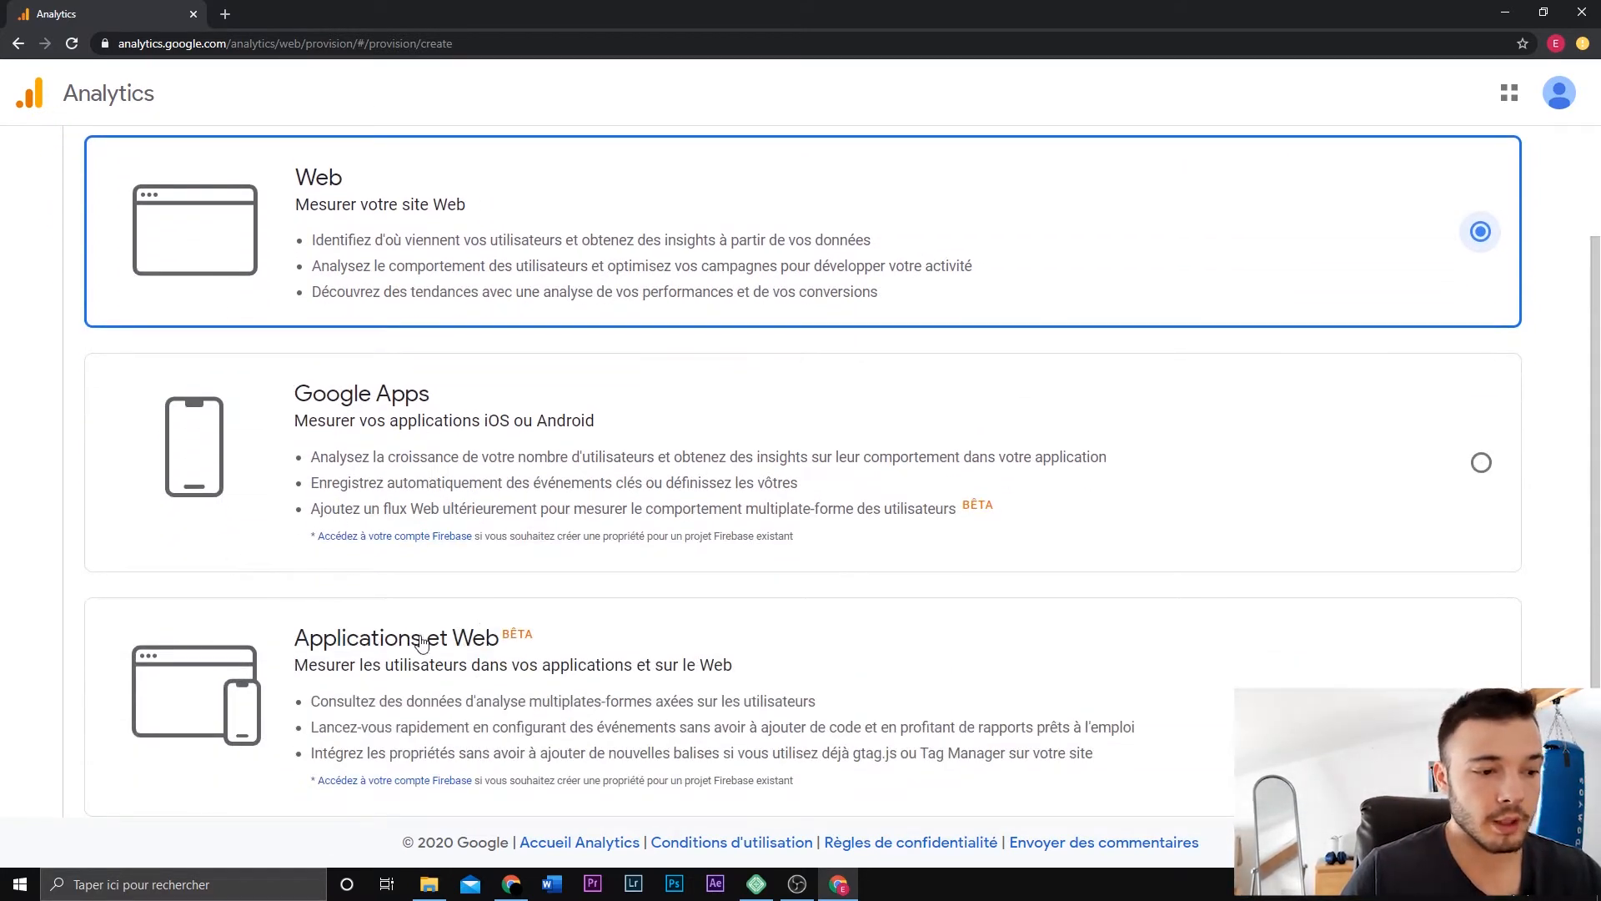
{"action": "scroll", "coordinate": [491, 608], "scroll_direction": "up", "scroll_amount": 2}
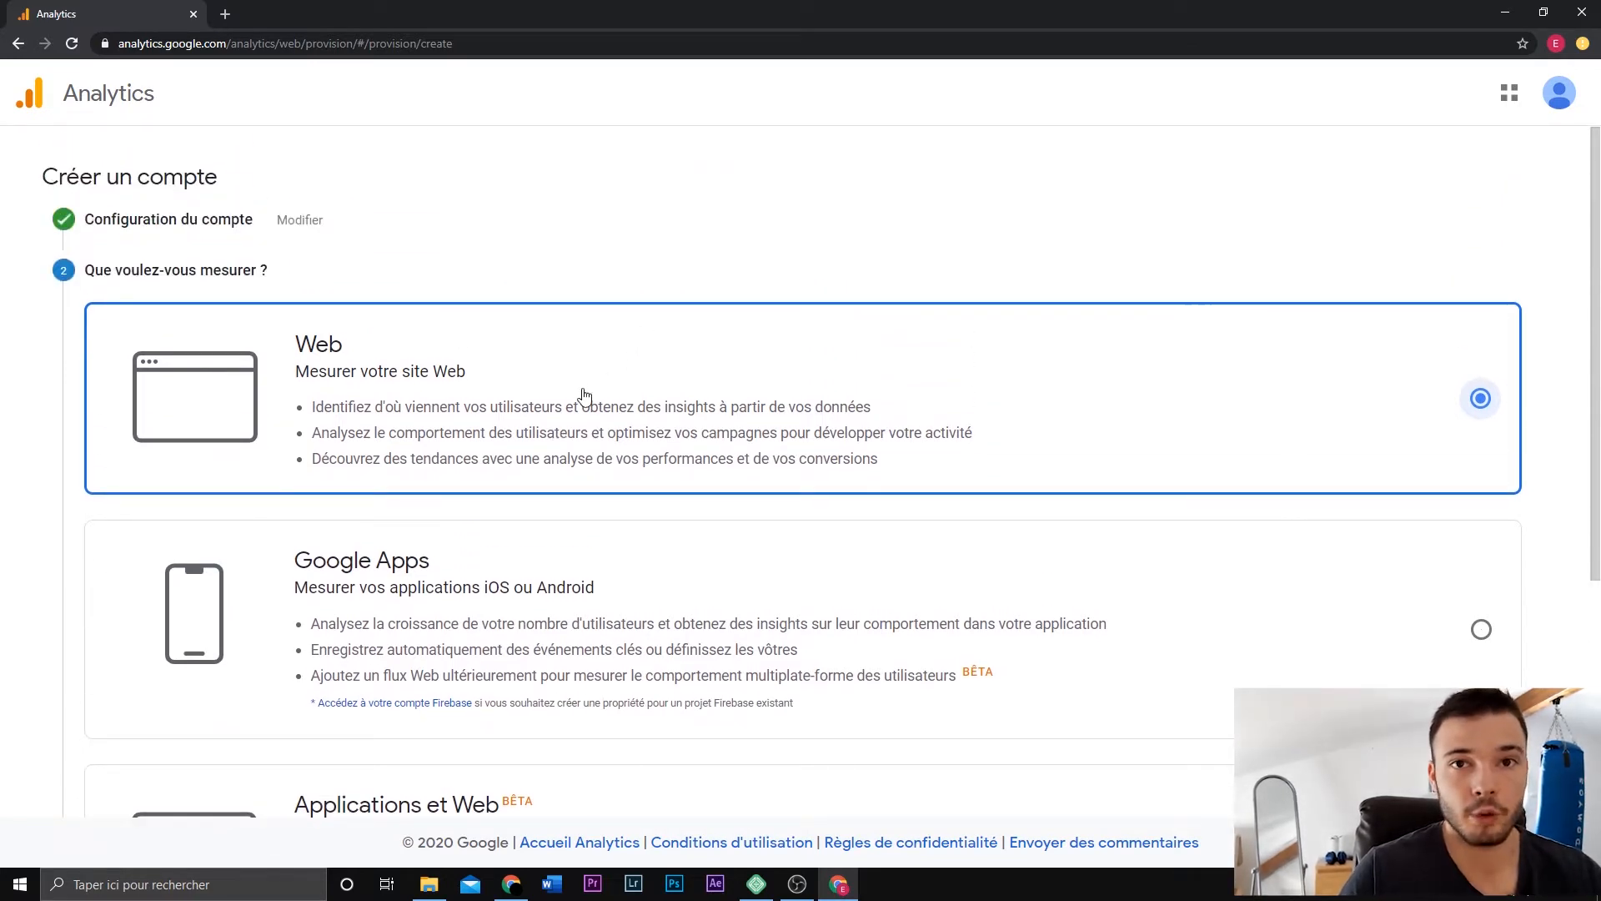
{"action": "scroll", "coordinate": [583, 398], "scroll_direction": "down", "scroll_amount": 4}
{"action": "left_click", "coordinate": [122, 692]}
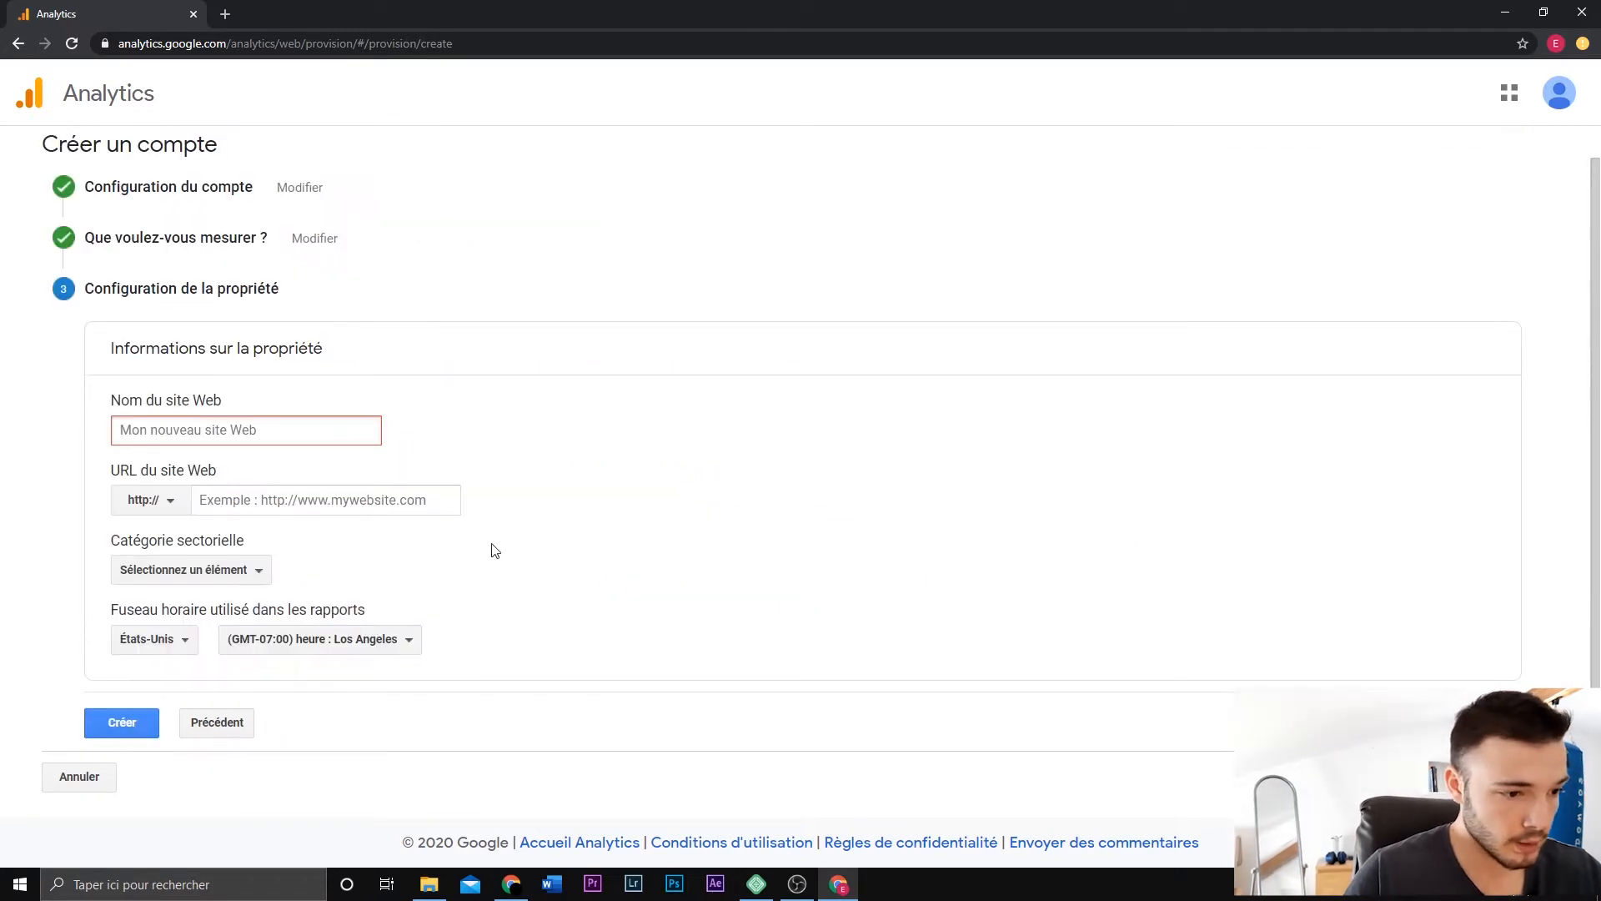
{"action": "left_click", "coordinate": [341, 439]}
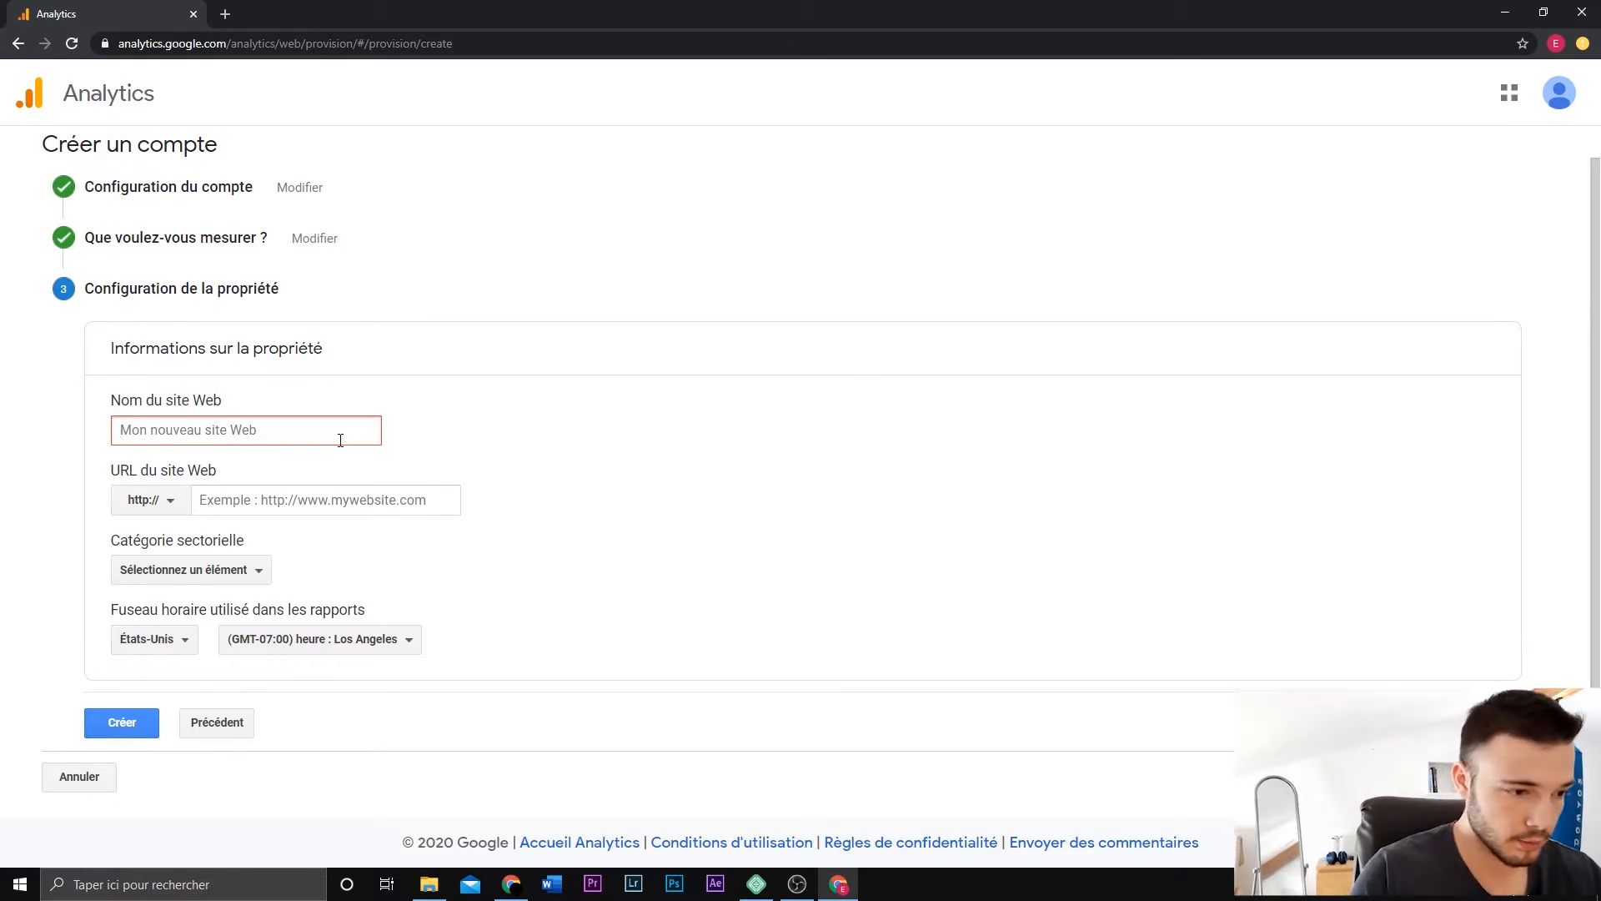
{"action": "type", "text": "Easy Wordpress"}
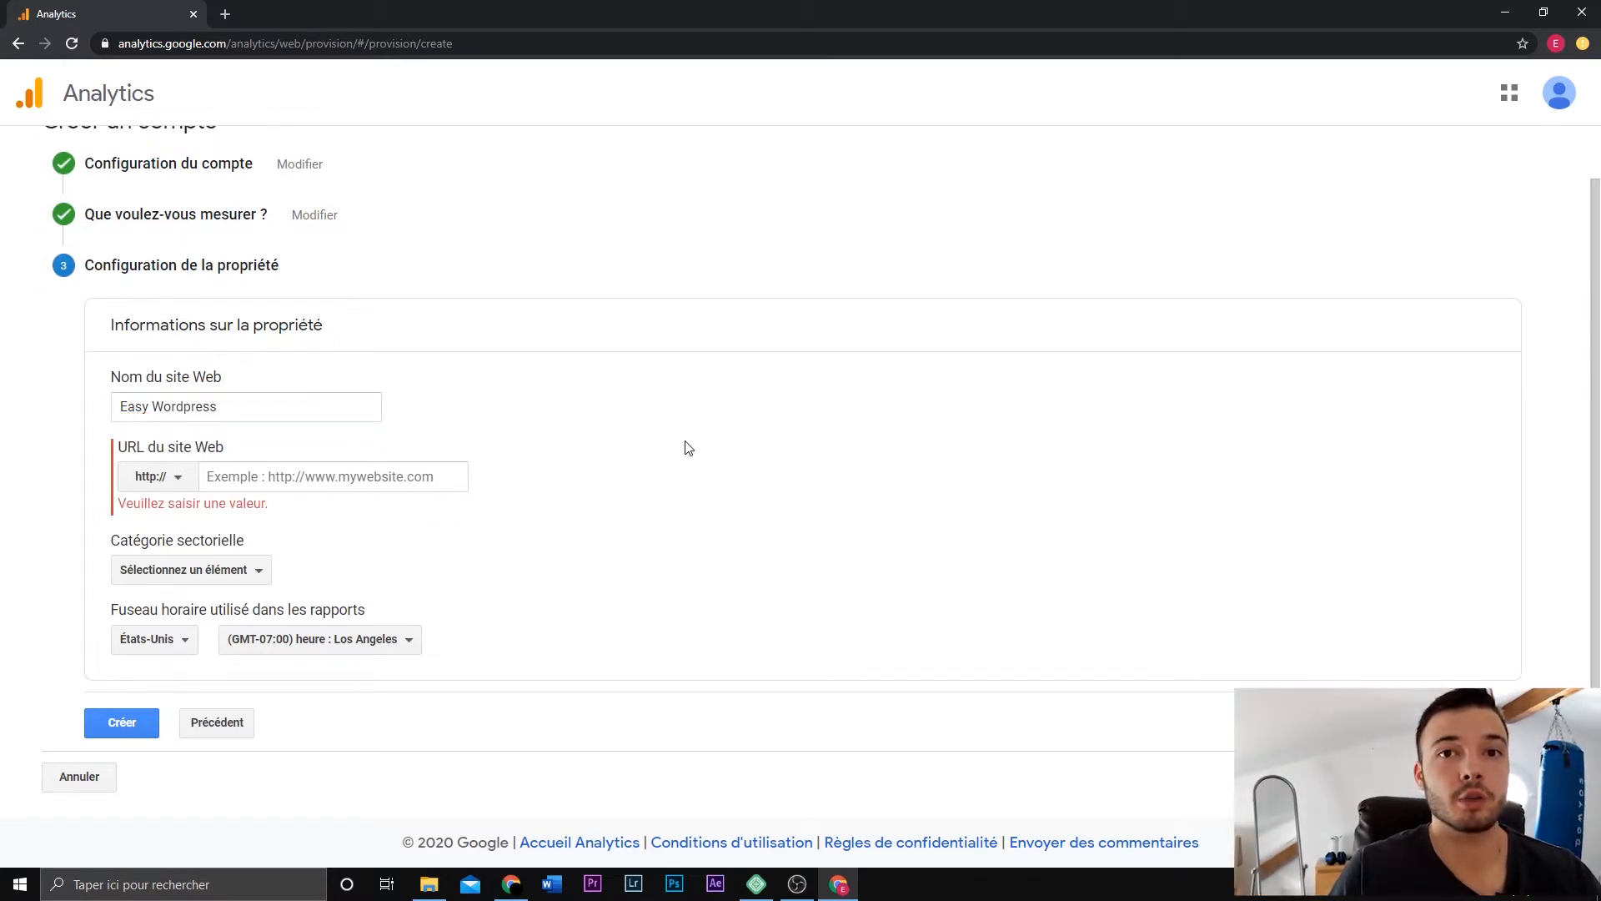
{"action": "left_click", "coordinate": [168, 476]}
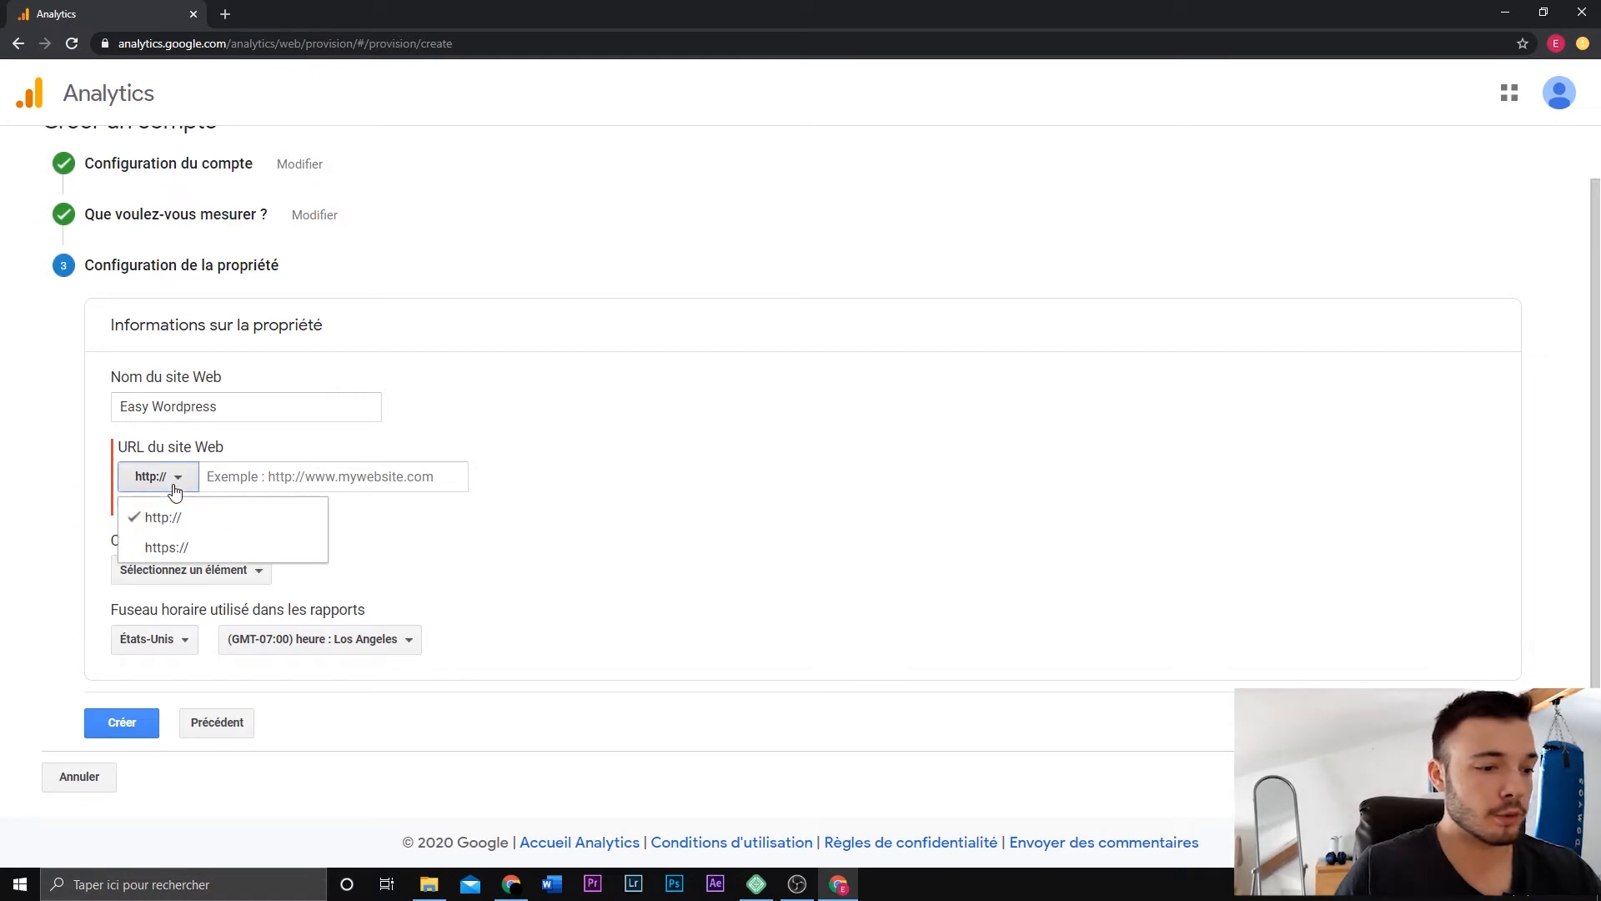
{"action": "left_click", "coordinate": [233, 548]}
{"action": "left_click", "coordinate": [250, 479]}
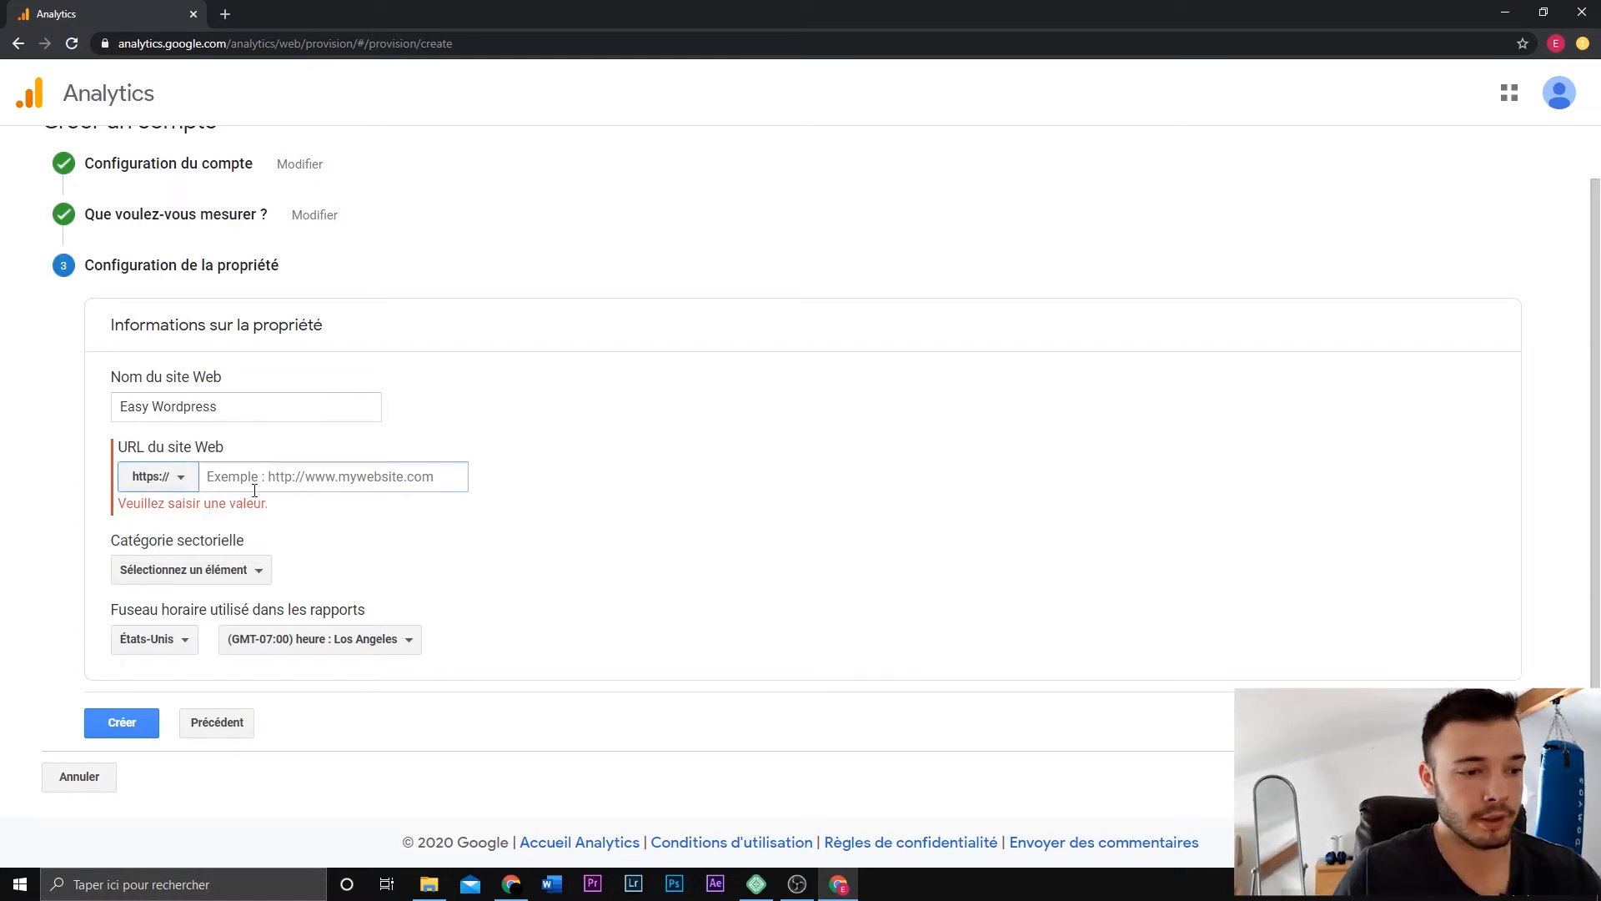
{"action": "type", "text": "rapologie.fr"}
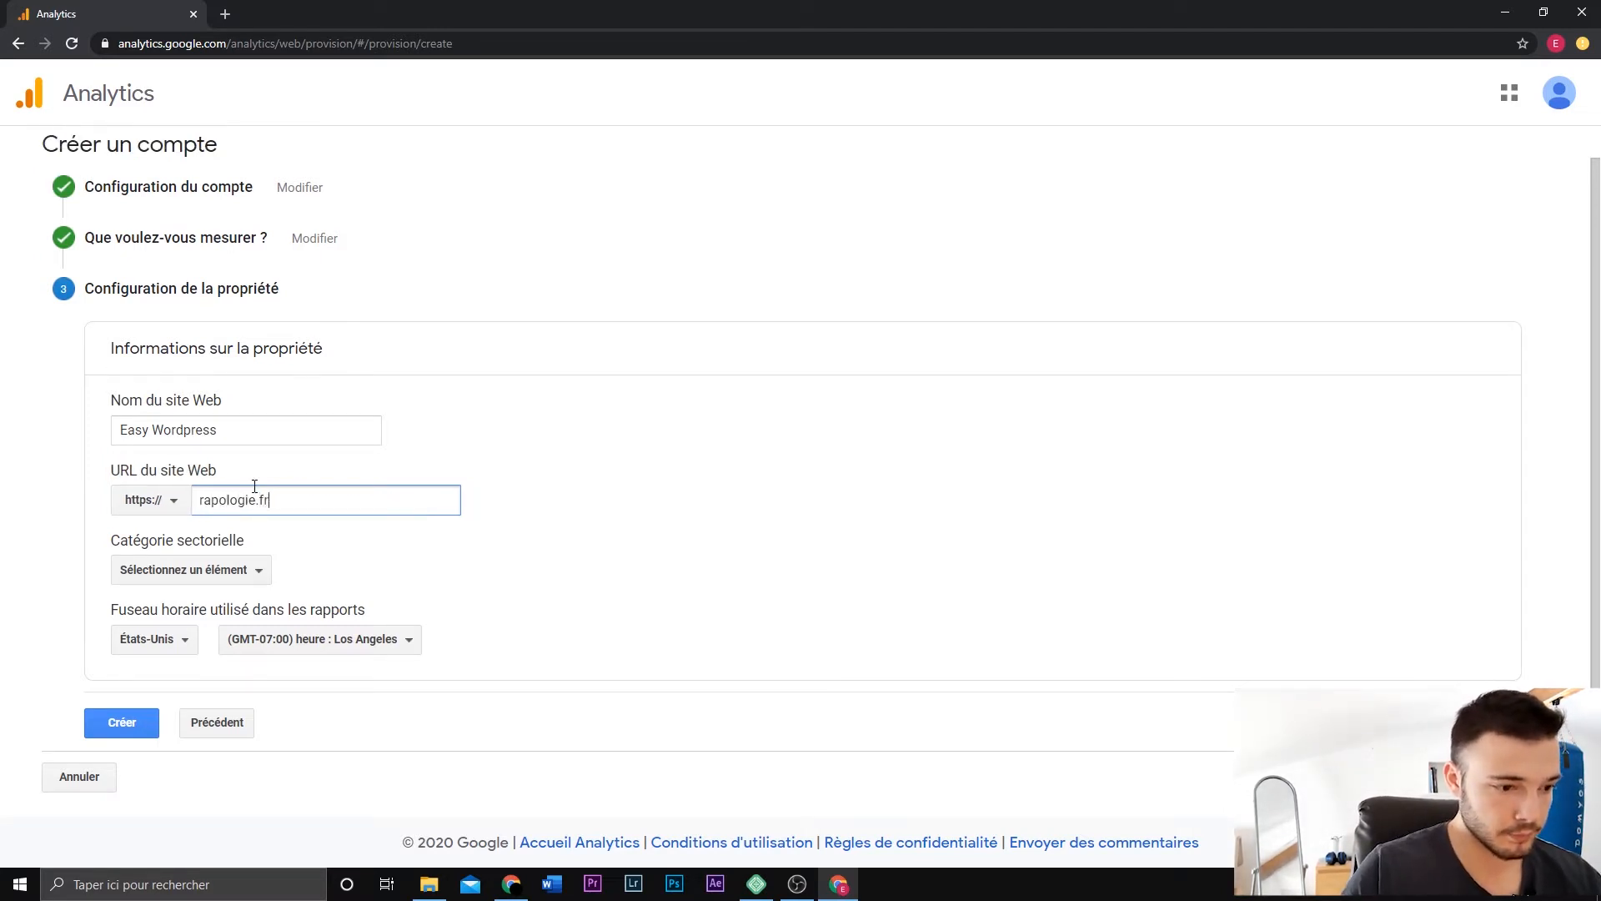
Set the industry category to Arts et divertissements and the reporting time zone country to France.
{"action": "left_click", "coordinate": [265, 570]}
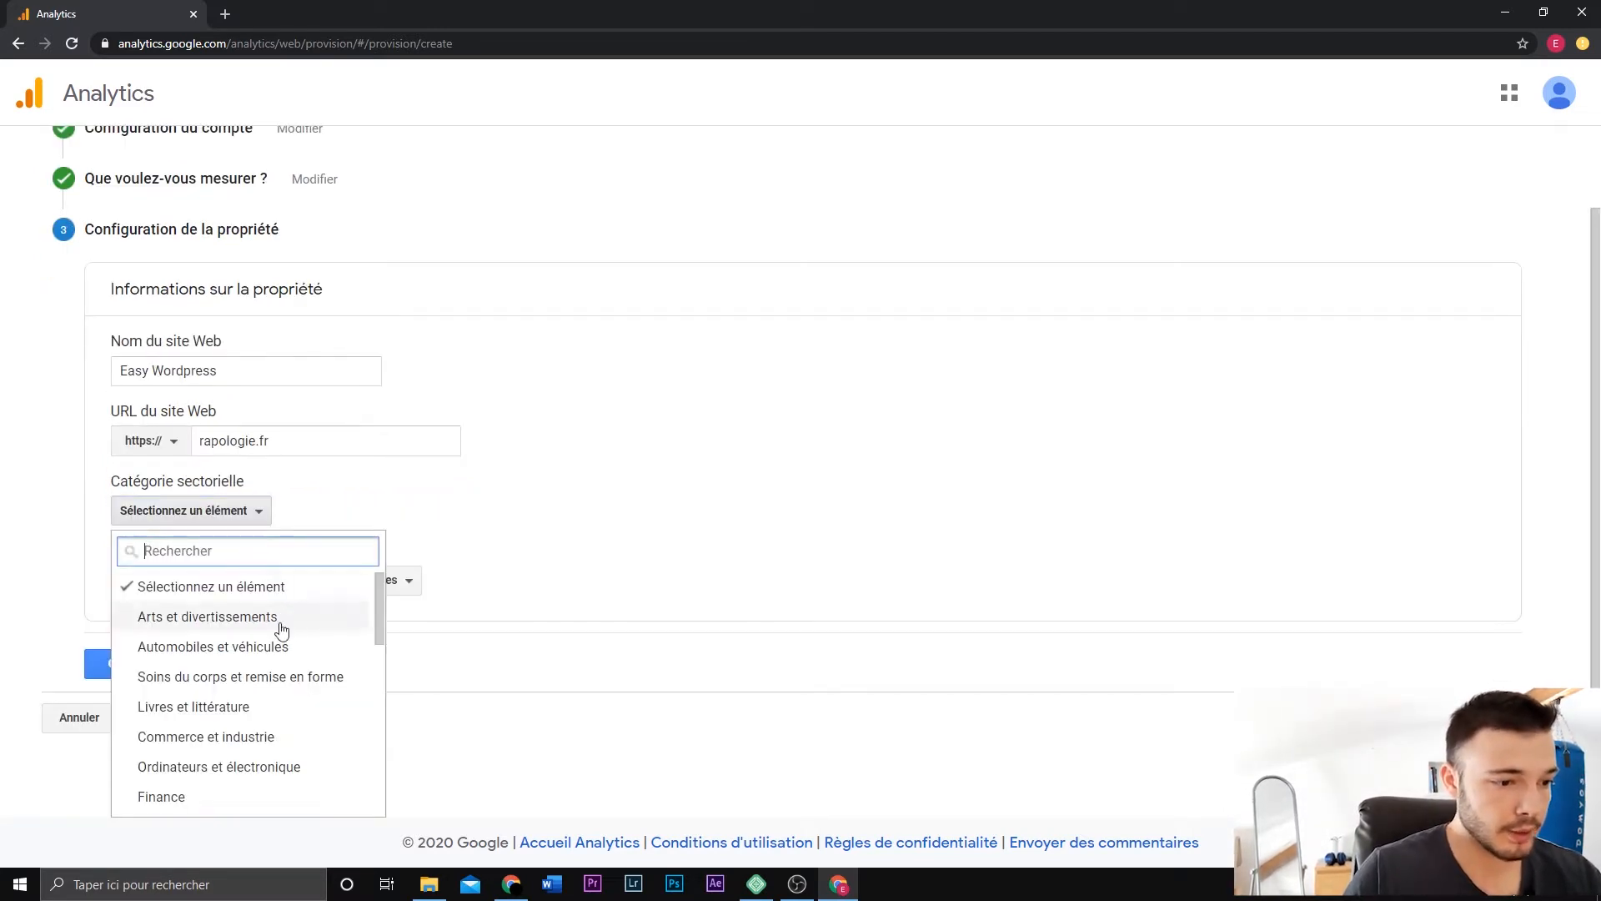
{"action": "left_click_drag", "start_coordinate": [379, 609], "coordinate": [390, 575]}
{"action": "left_click", "coordinate": [308, 618]}
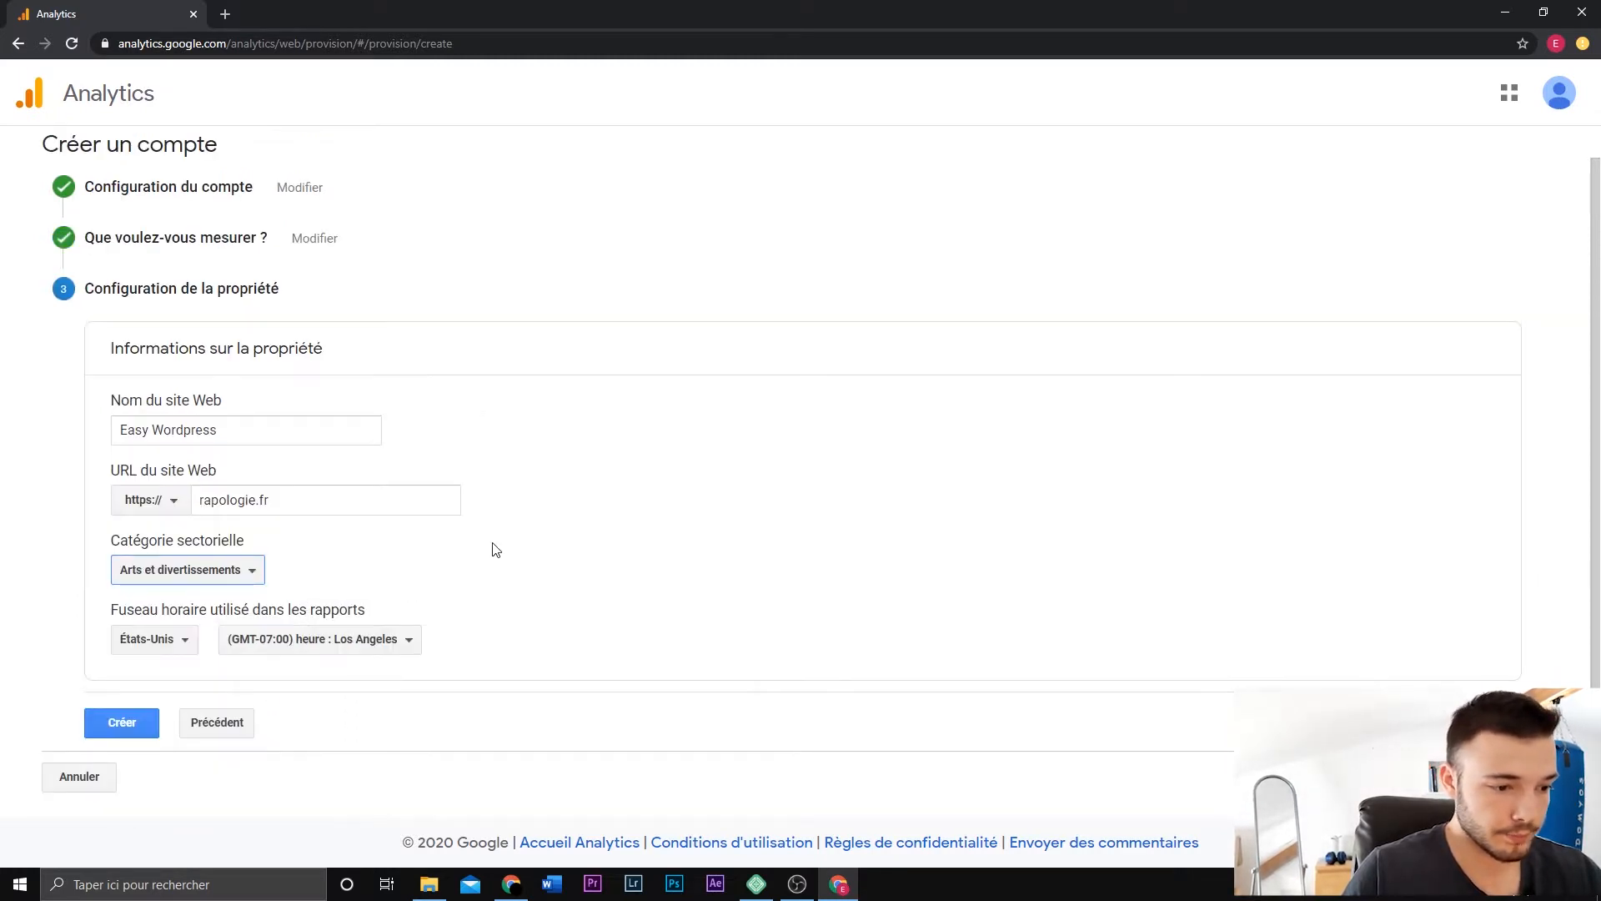
{"action": "left_click", "coordinate": [171, 650]}
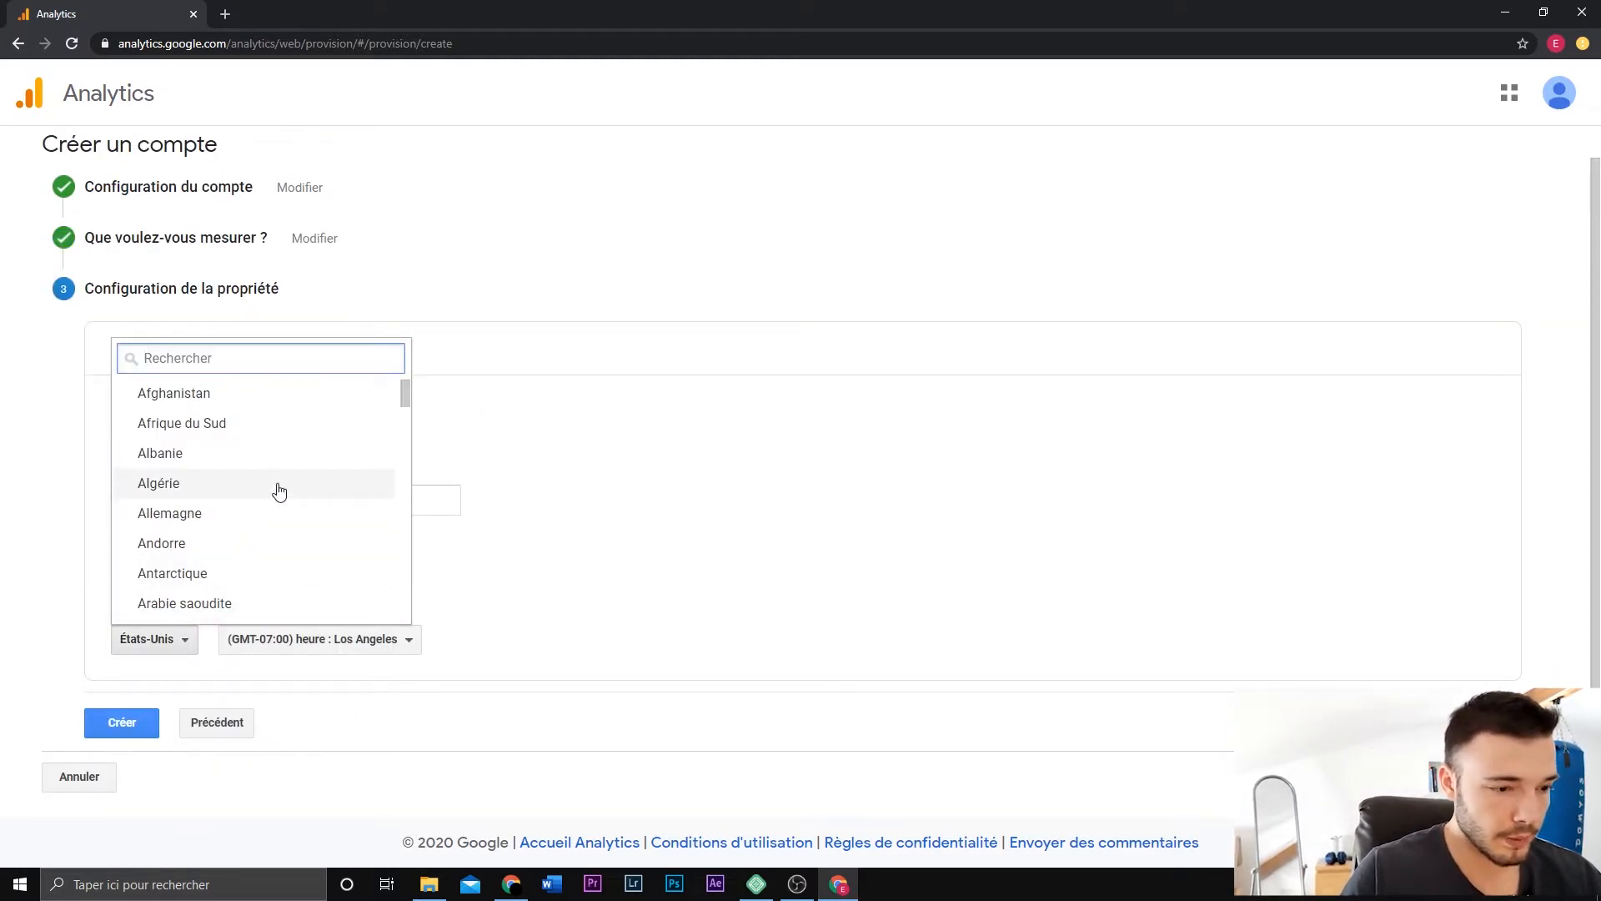
{"action": "type", "text": "fra"}
{"action": "left_click", "coordinate": [200, 393]}
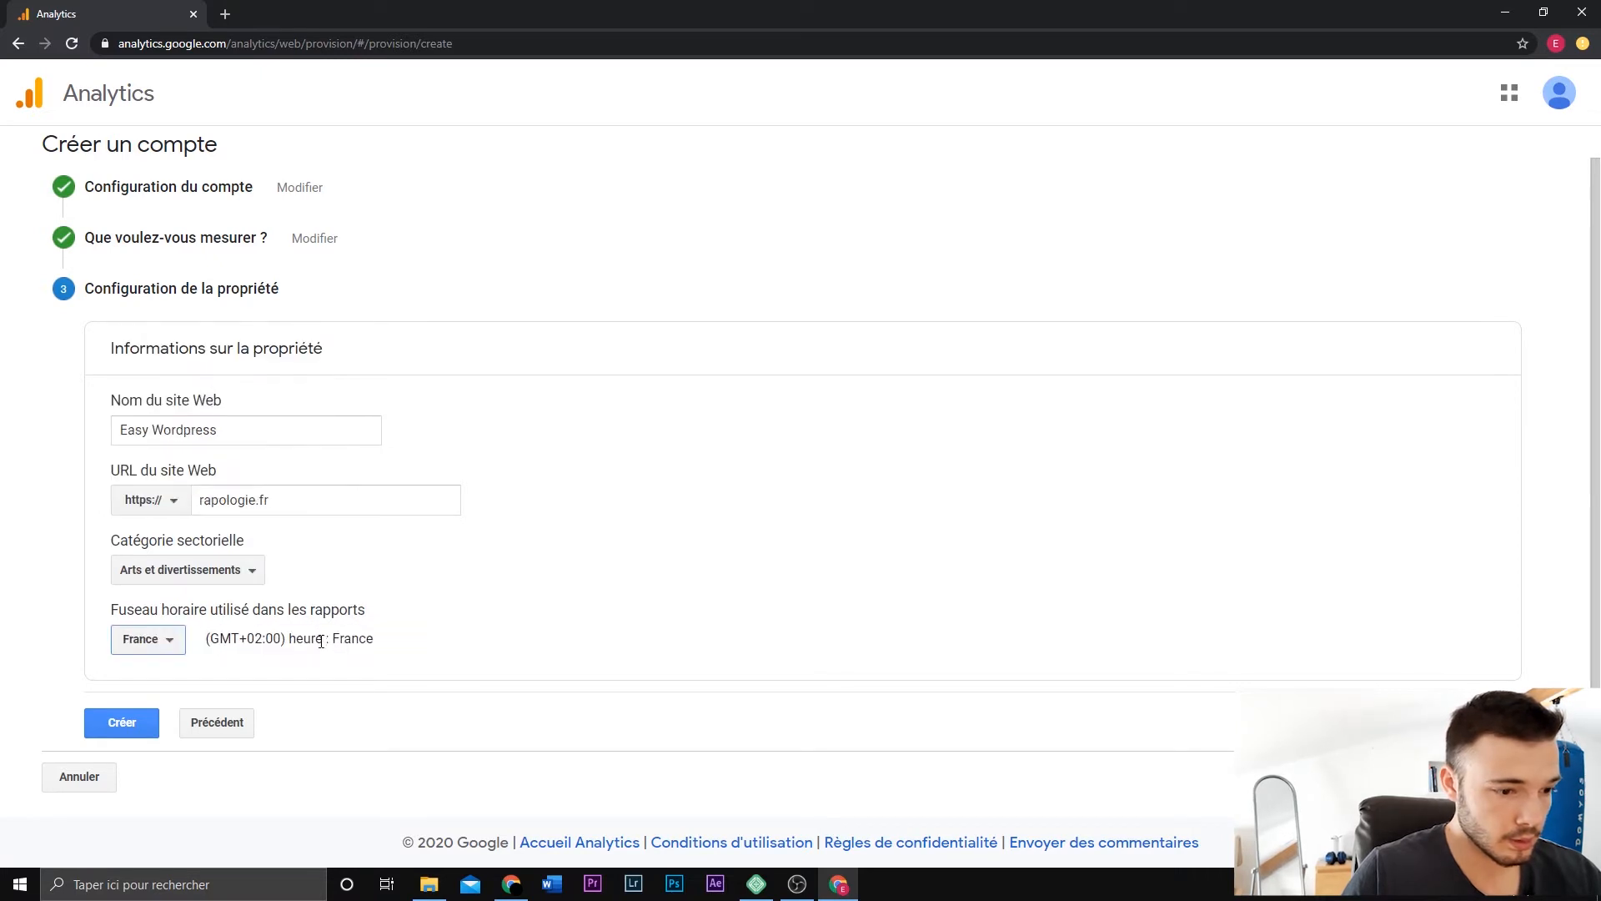
Create the property and accept the Google Analytics terms of service, including the RGPD data processing conditions.
{"action": "left_click", "coordinate": [125, 722]}
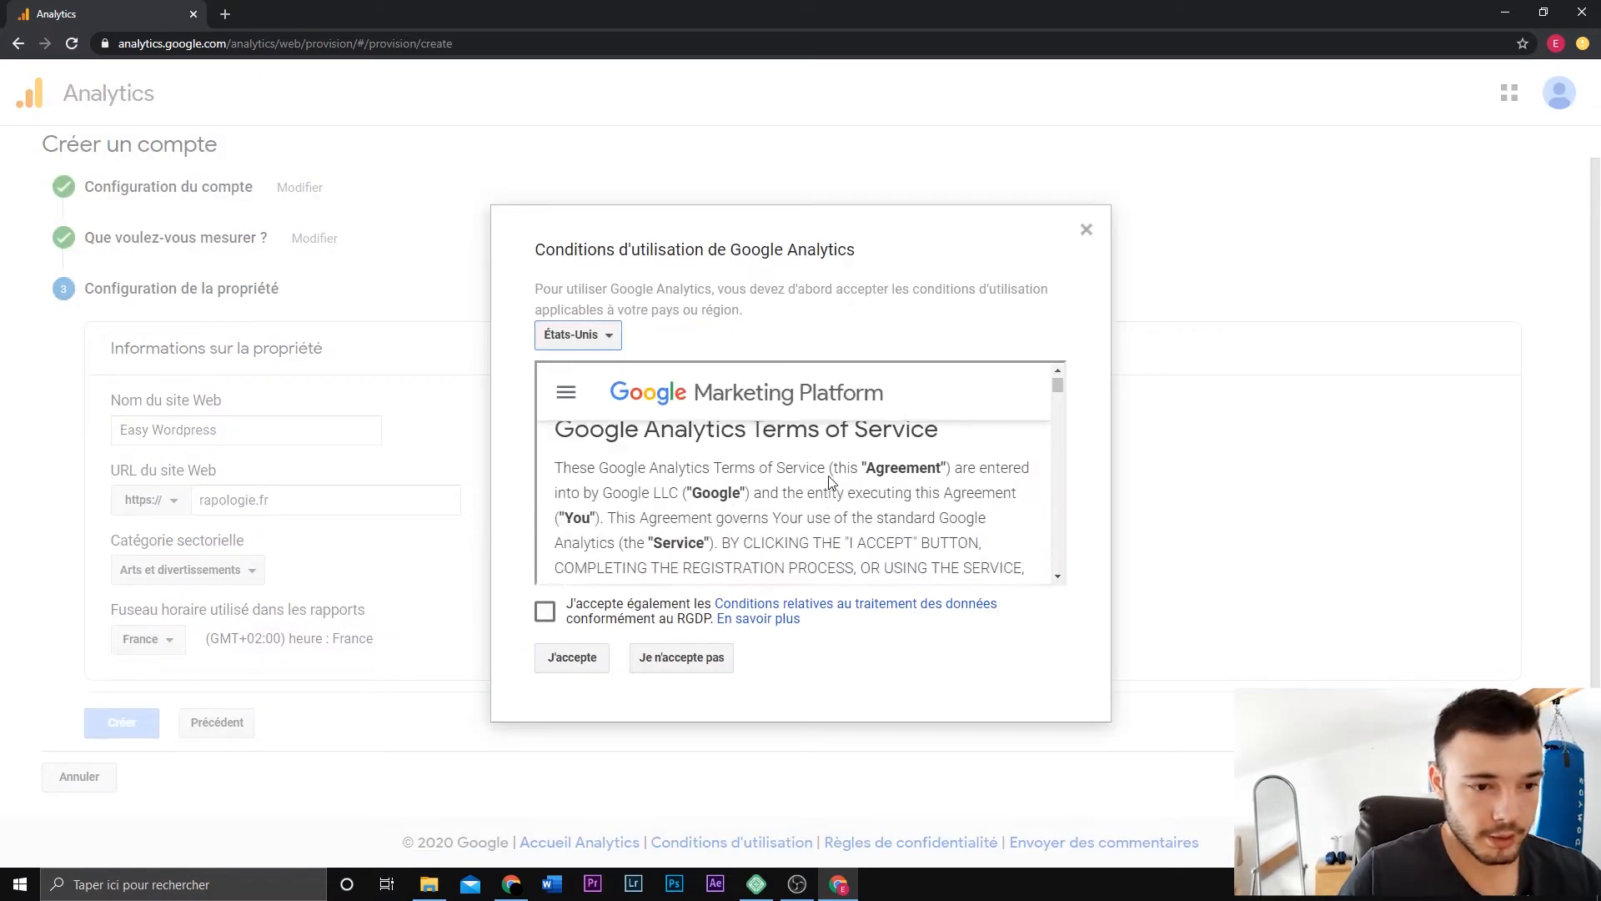
{"action": "left_click", "coordinate": [545, 612]}
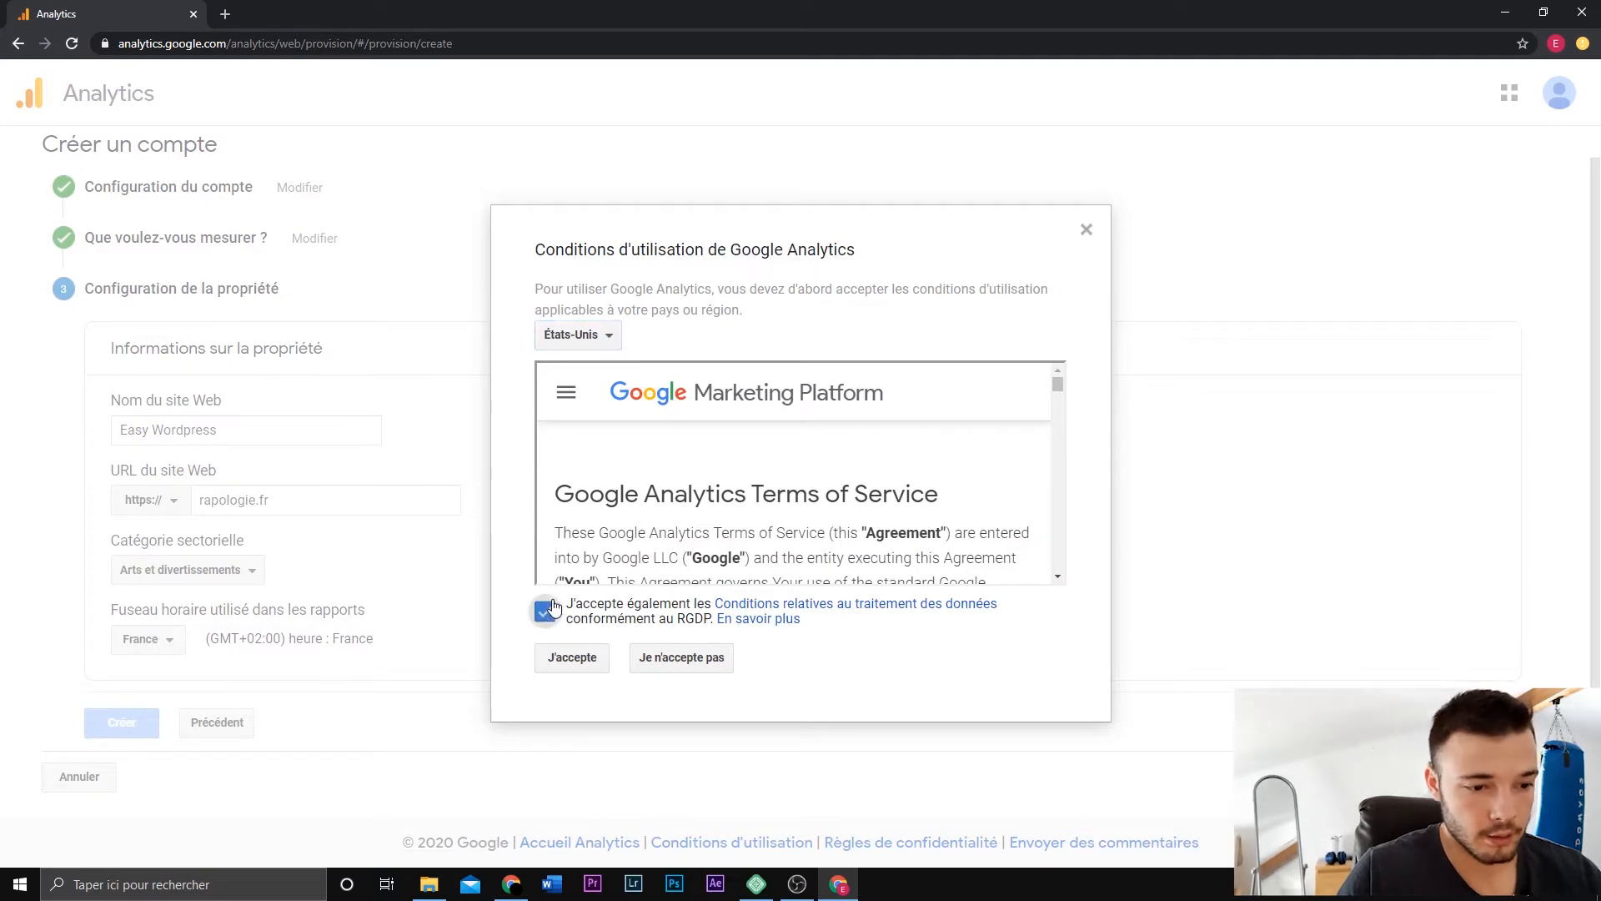
{"action": "left_click", "coordinate": [574, 659]}
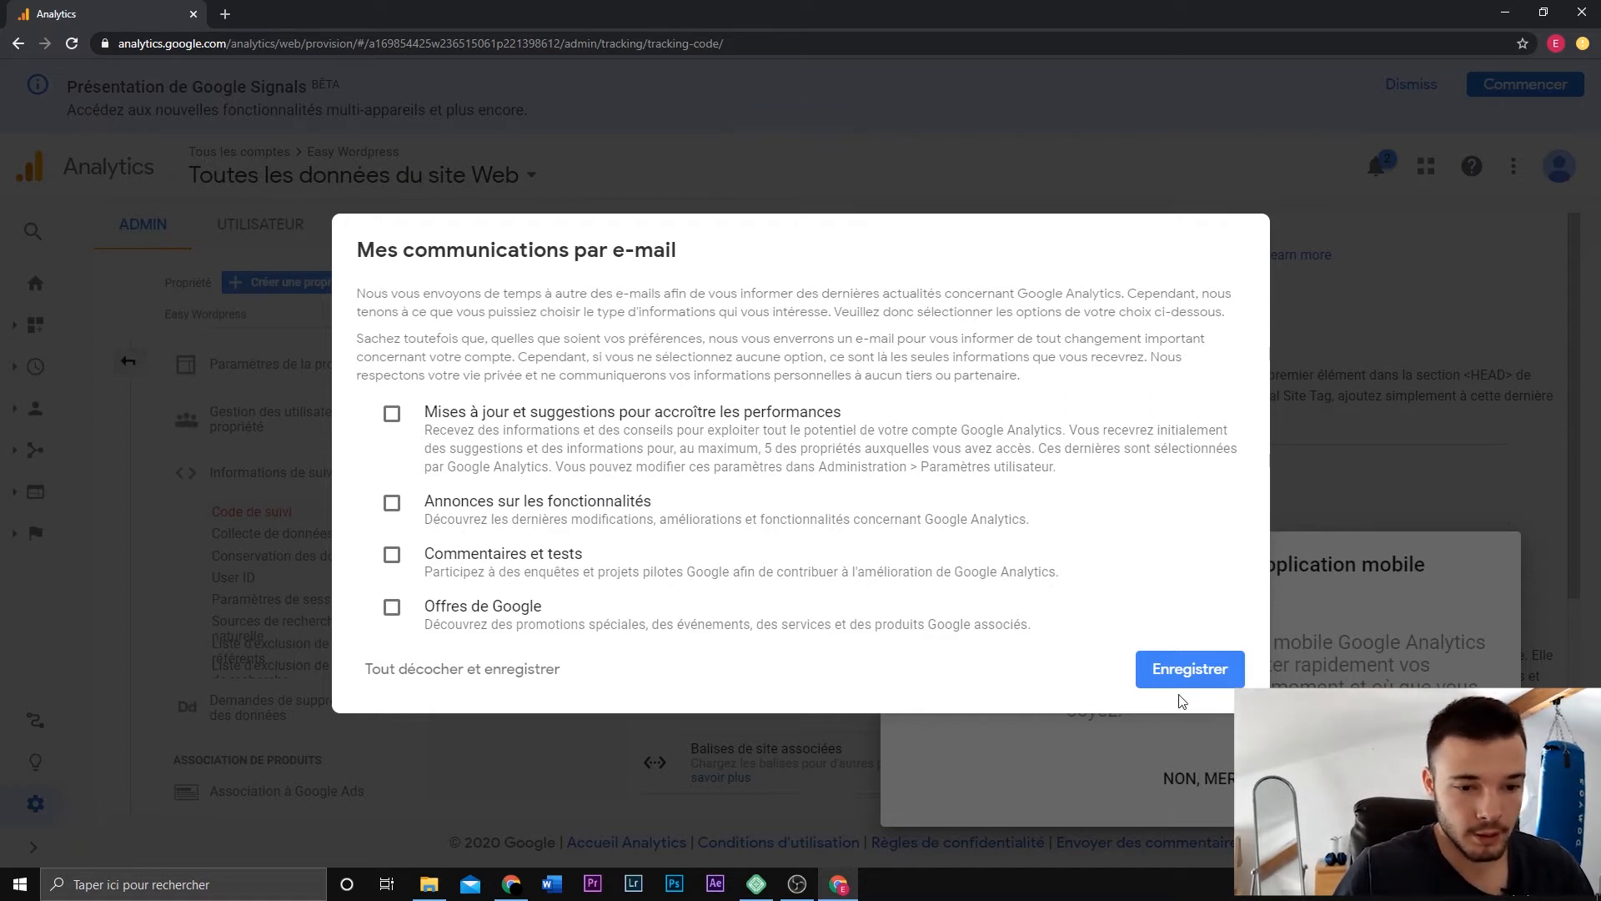
Save the e-mail communication preferences with every option unselected and decline the mobile app offer.
{"action": "left_click", "coordinate": [1209, 669]}
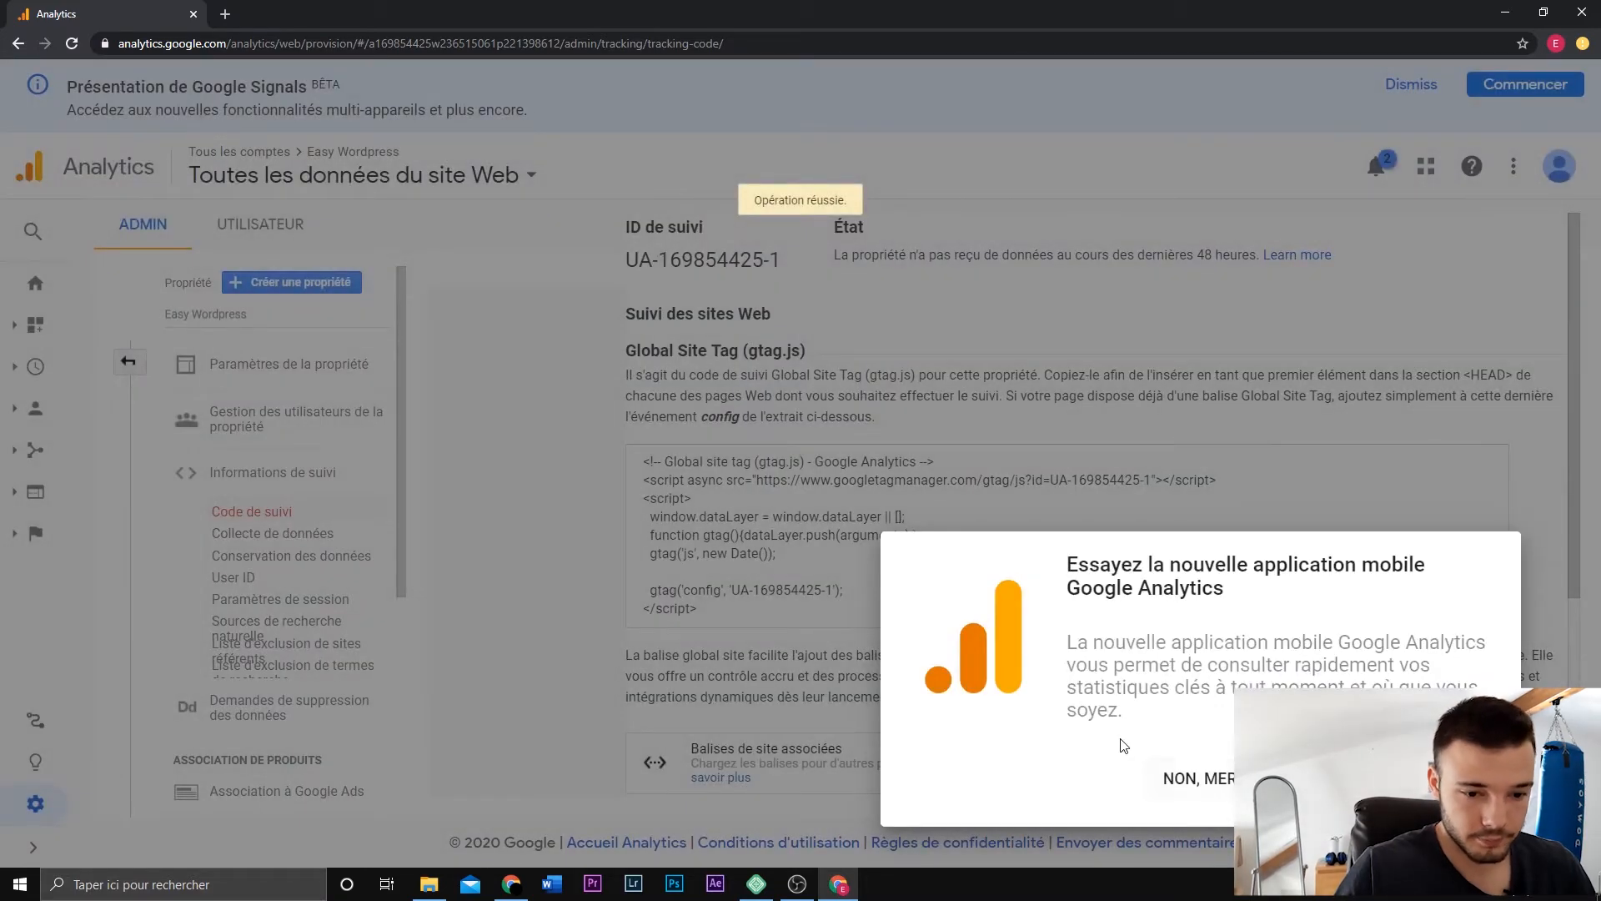
{"action": "left_click", "coordinate": [1208, 762]}
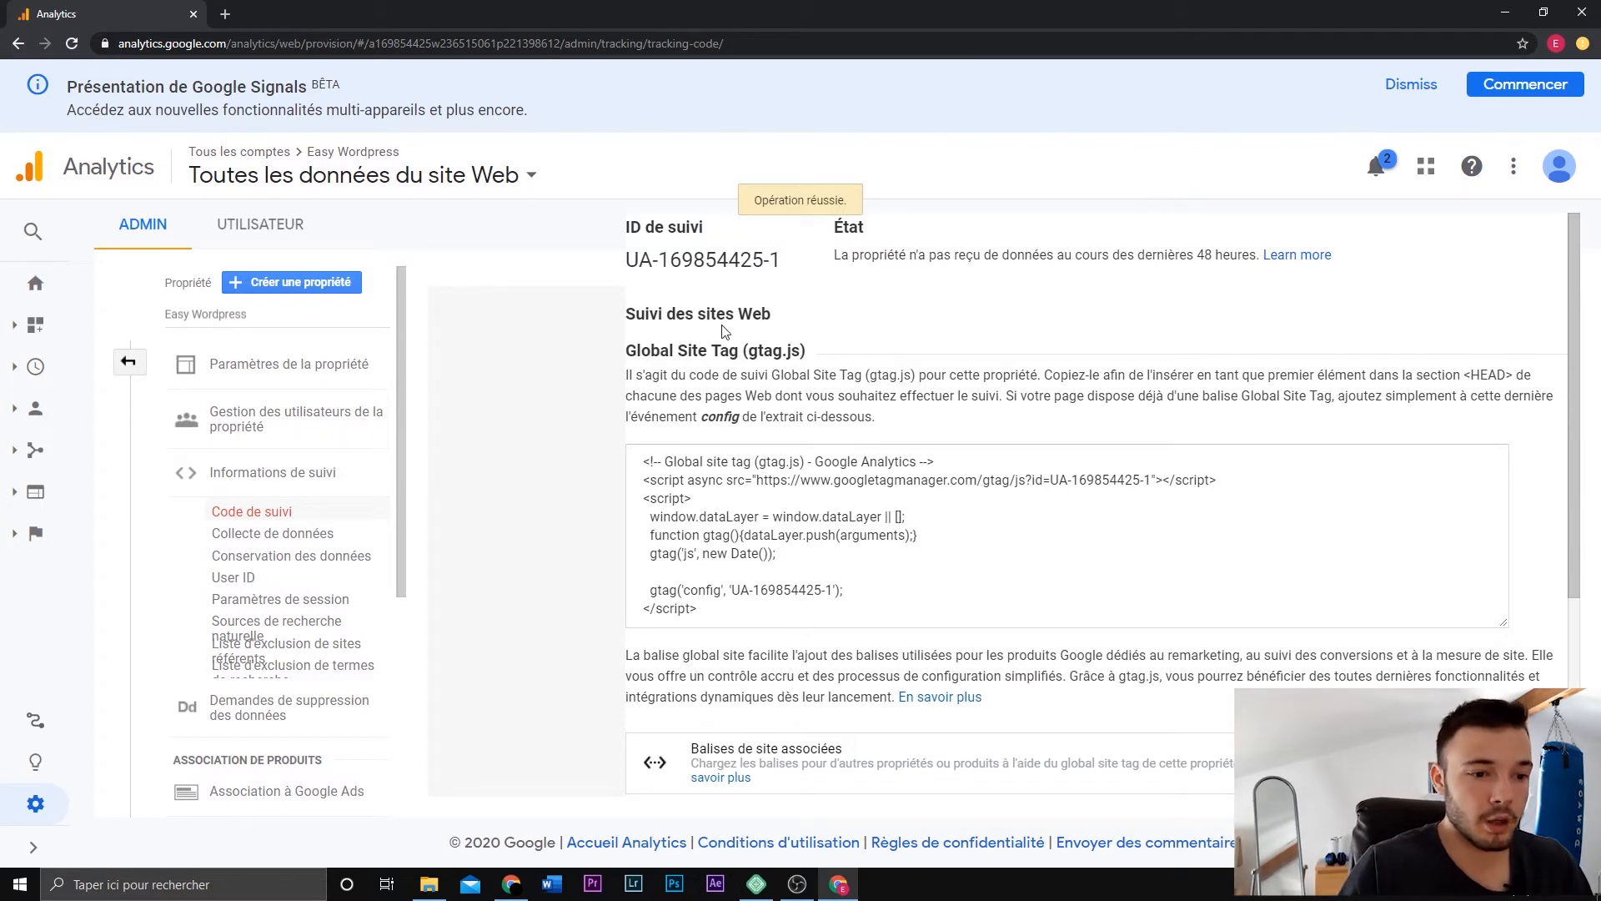
Examine the property's tracking ID and the Global Site Tag code on the tracking code page.
{"action": "left_click_drag", "start_coordinate": [781, 260], "coordinate": [631, 260]}
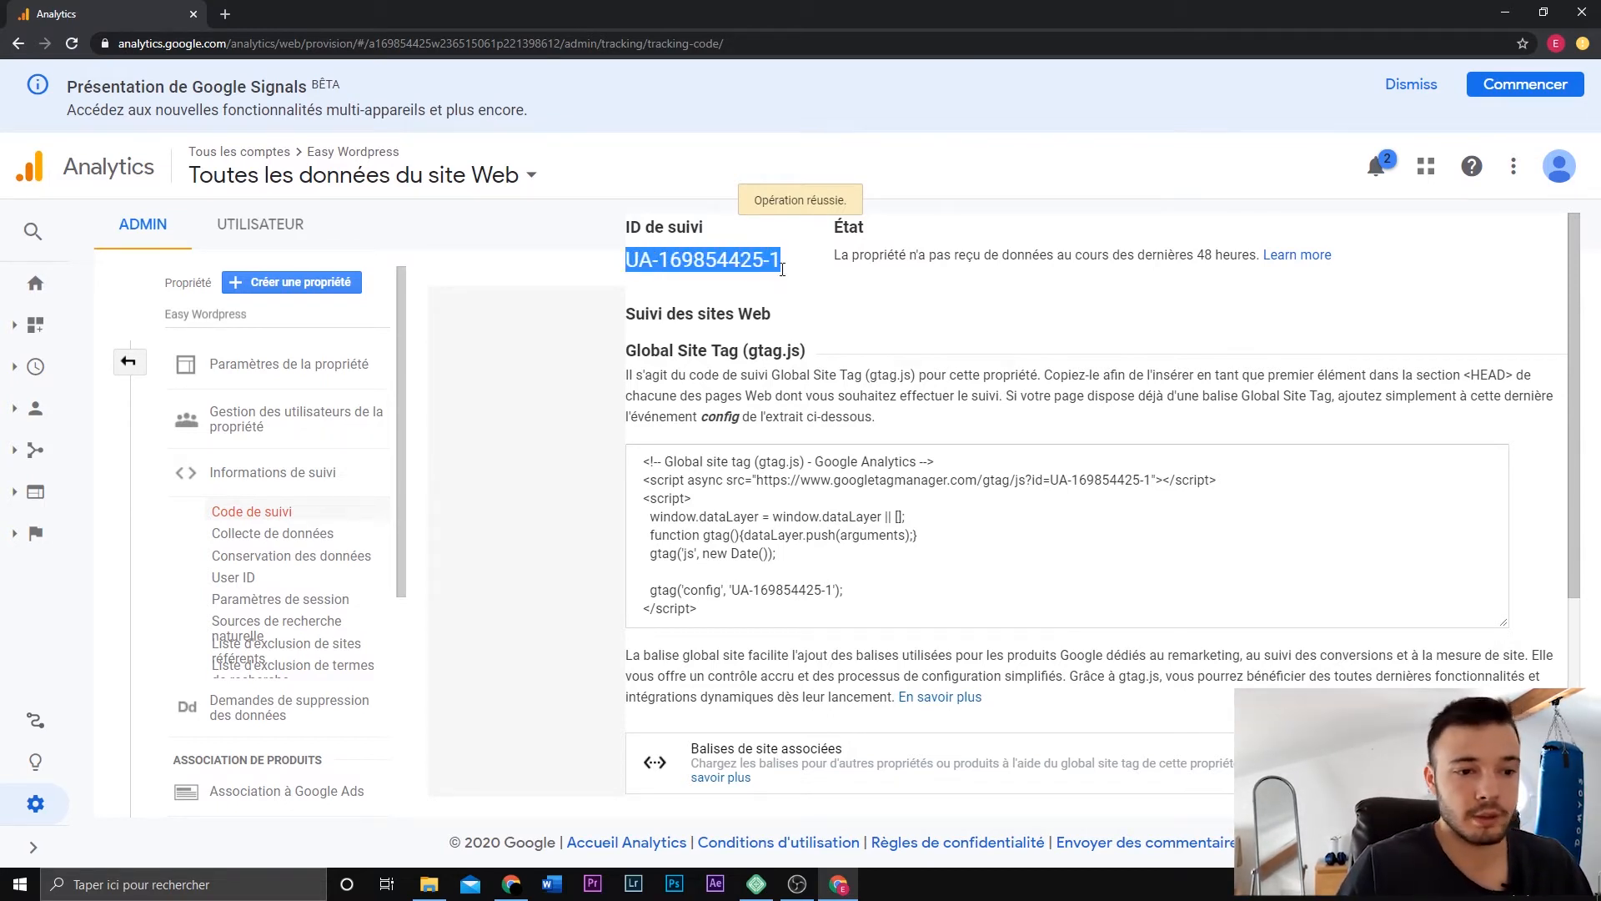
{"action": "left_click", "coordinate": [816, 276]}
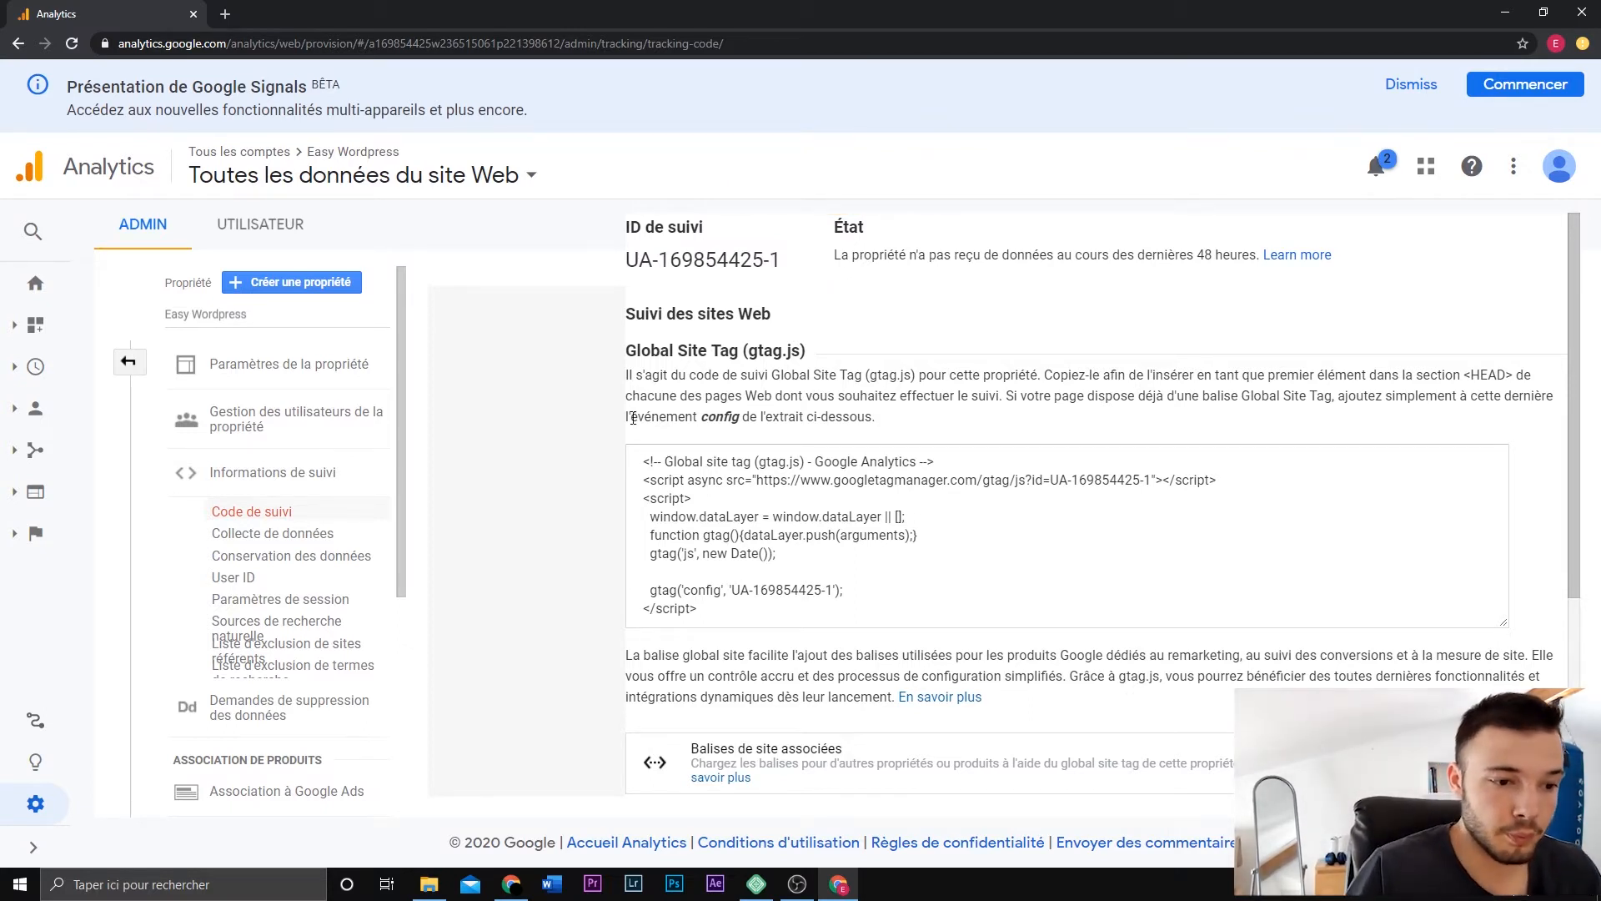
{"action": "scroll", "coordinate": [1344, 446], "scroll_direction": "down", "scroll_amount": 2}
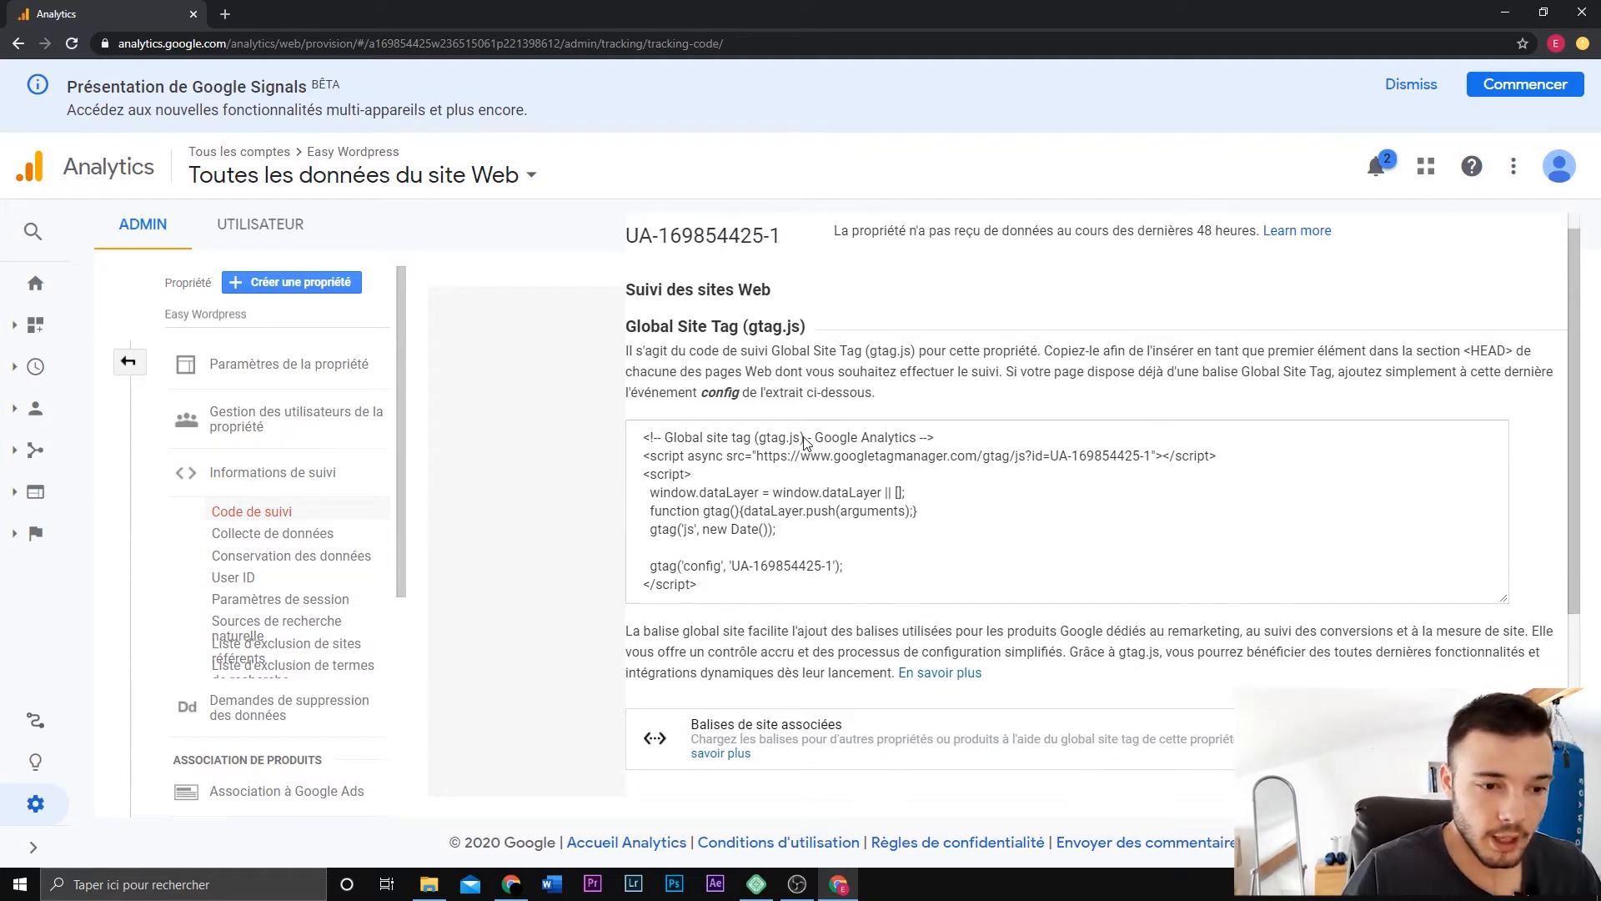
Select the complete Global Site Tag script on the tracking code page, from the opening comment to the closing script tag.
{"action": "scroll", "coordinate": [1345, 446], "scroll_direction": "up", "scroll_amount": 2}
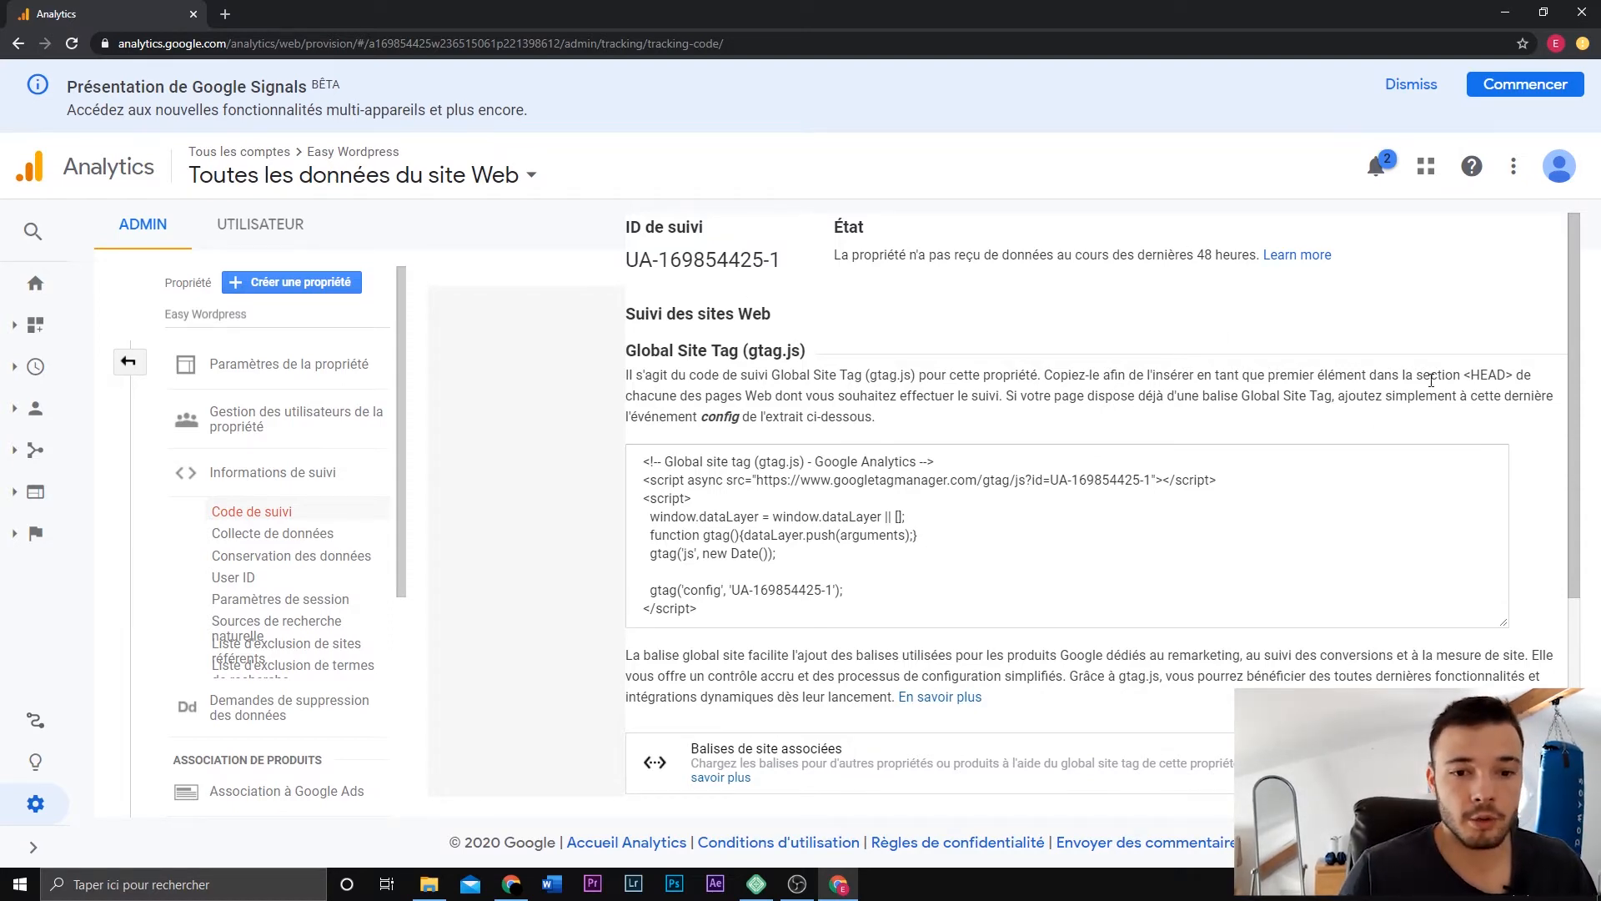
{"action": "scroll", "coordinate": [1409, 388], "scroll_direction": "down", "scroll_amount": 1}
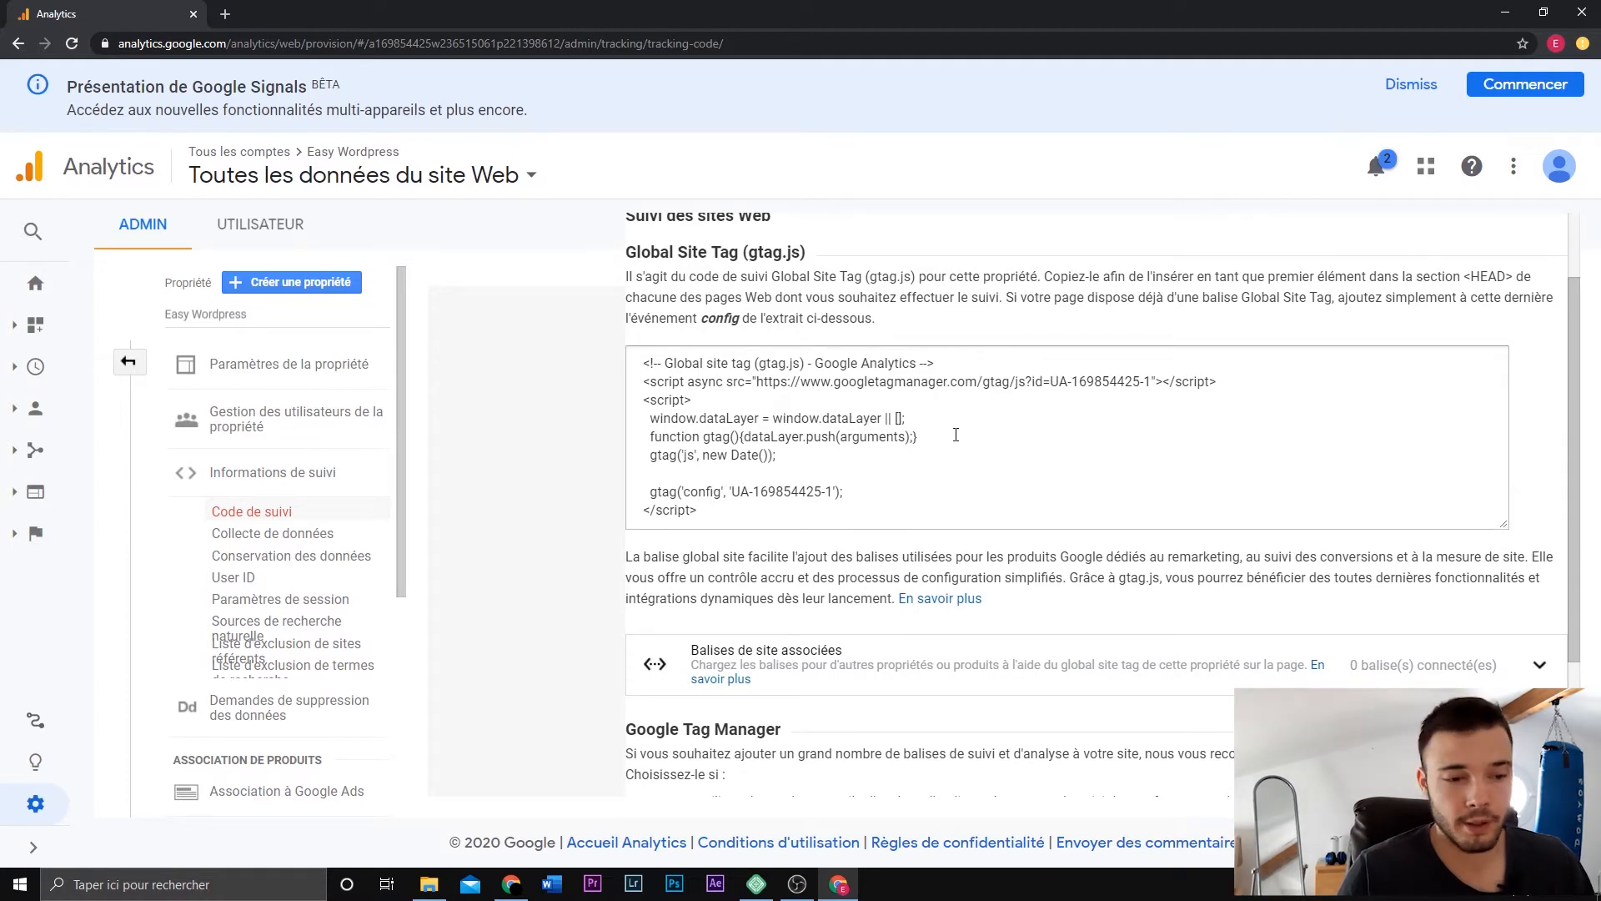
{"action": "left_click_drag", "start_coordinate": [738, 513], "coordinate": [642, 361]}
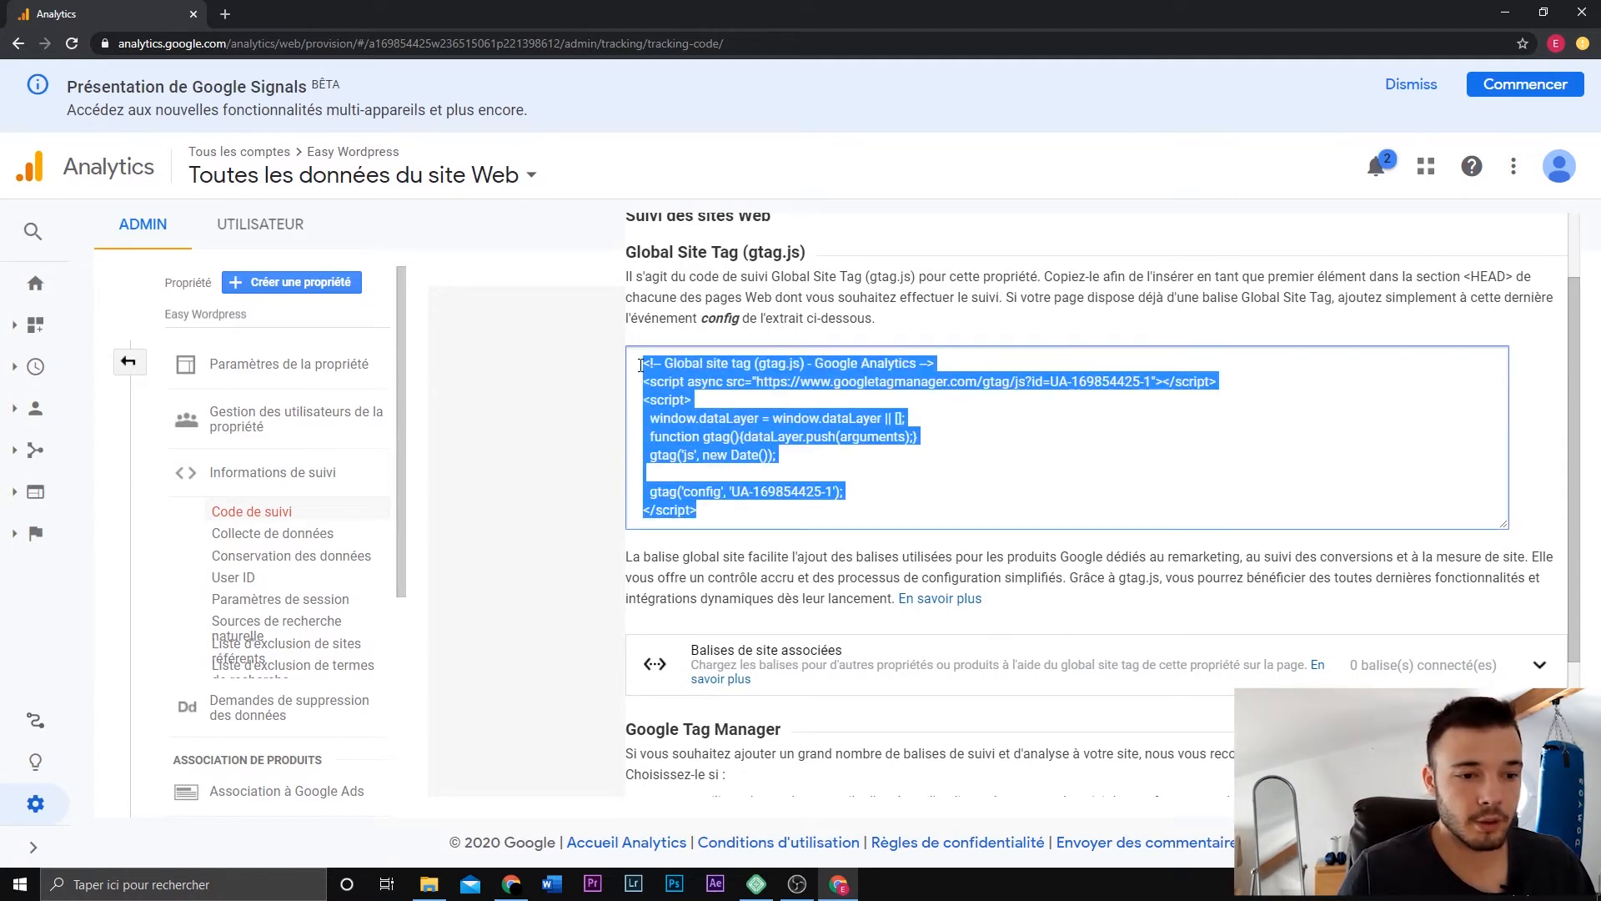
{"action": "left_click", "coordinate": [897, 386]}
{"action": "scroll", "coordinate": [1044, 415], "scroll_direction": "up", "scroll_amount": 1}
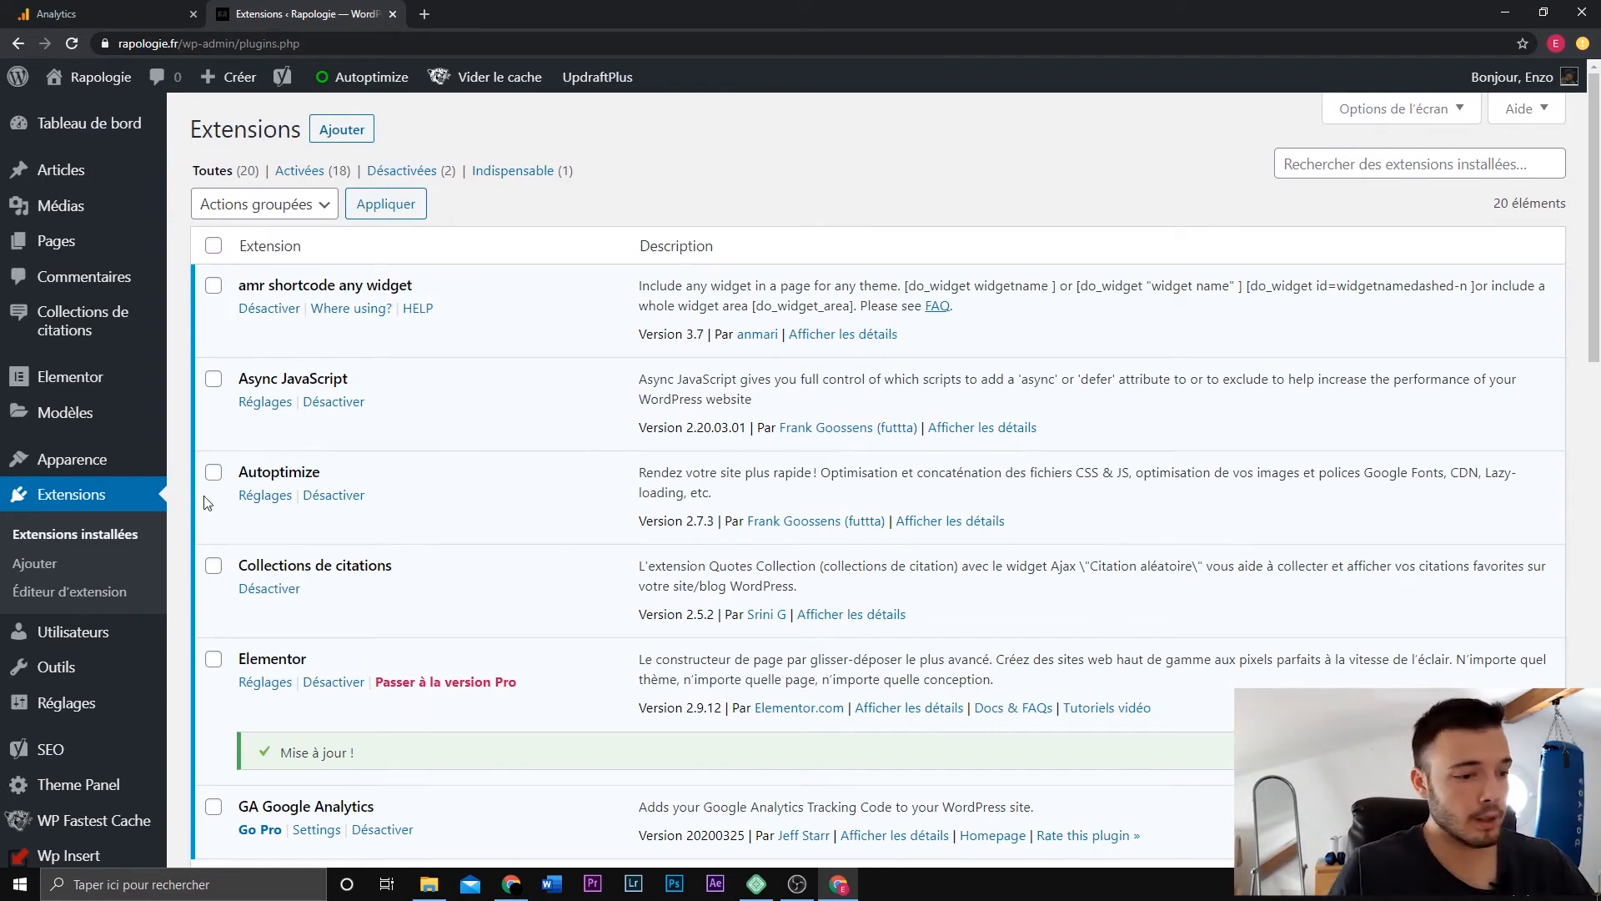
Search the WordPress directory of new extensions for "analytics" and locate the GA Google Analytics plugin.
{"action": "left_click", "coordinate": [35, 563]}
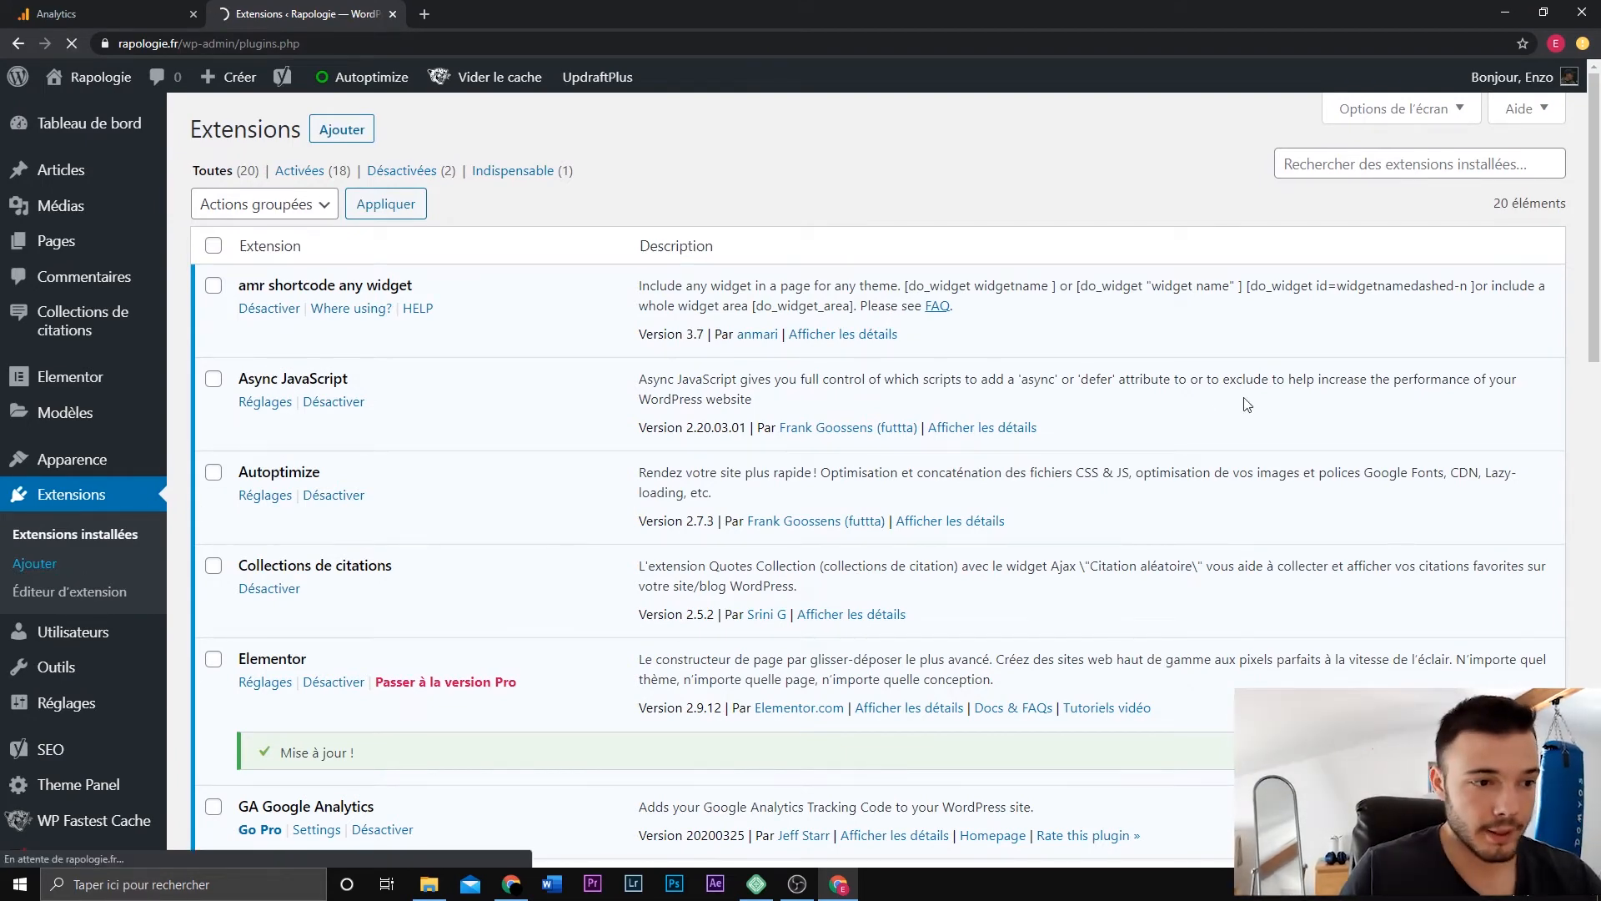
{"action": "left_click", "coordinate": [1380, 190]}
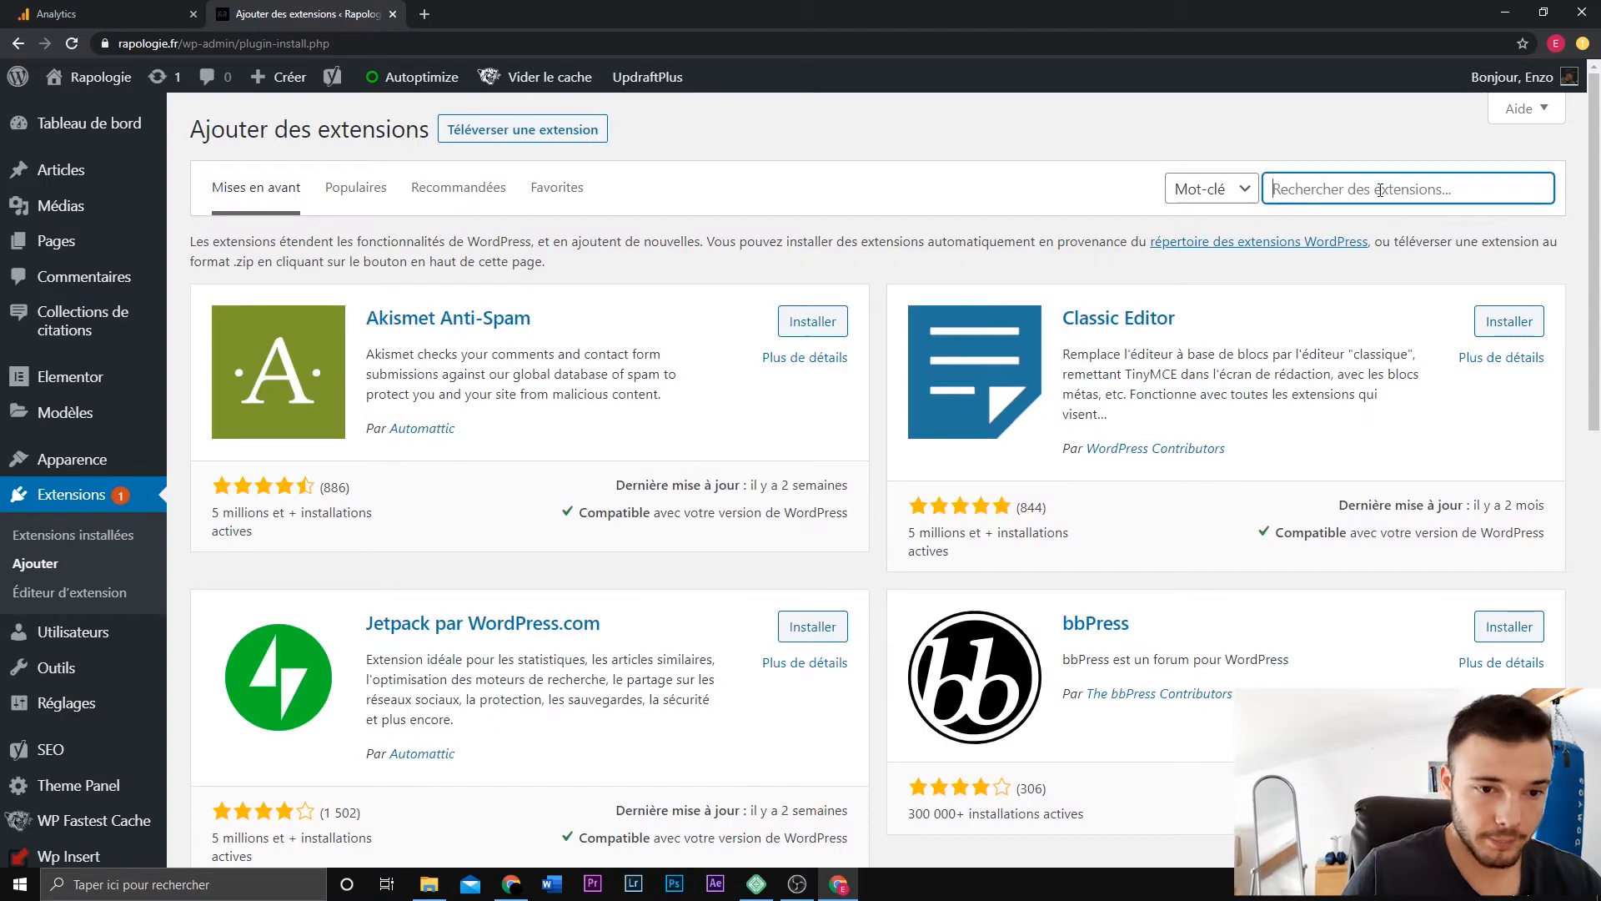
{"action": "type", "text": "analytics"}
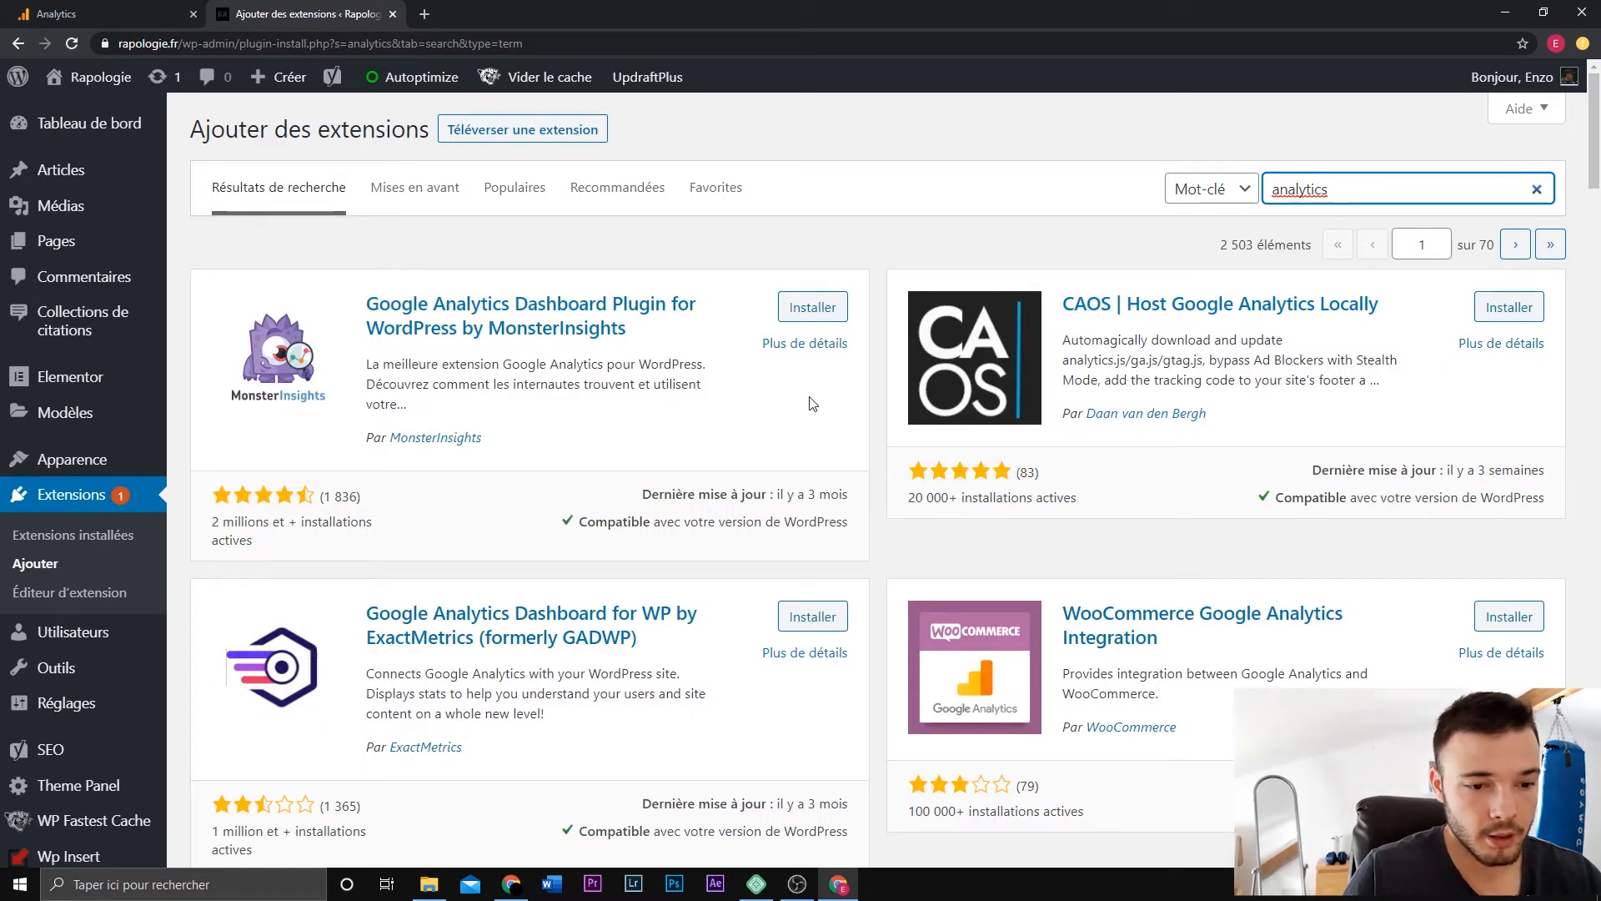
{"action": "scroll", "coordinate": [813, 404], "scroll_direction": "down", "scroll_amount": 10}
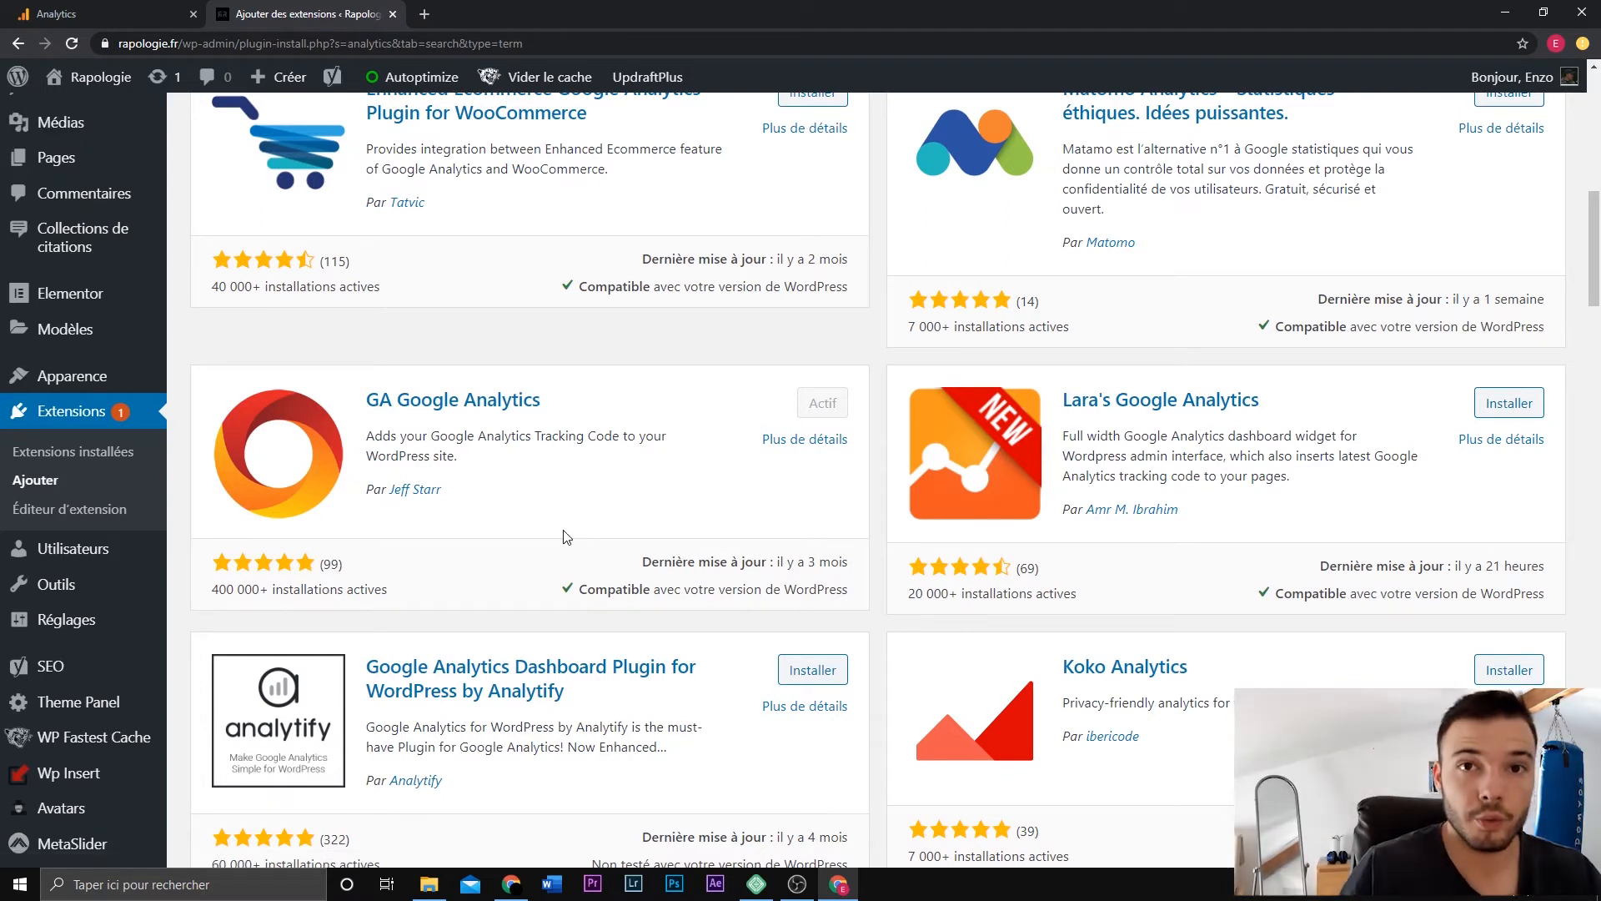
Open the GA Google Analytics plugin's configuration page and expand its Plugin Settings section.
{"action": "mouse_move", "coordinate": [154, 618]}
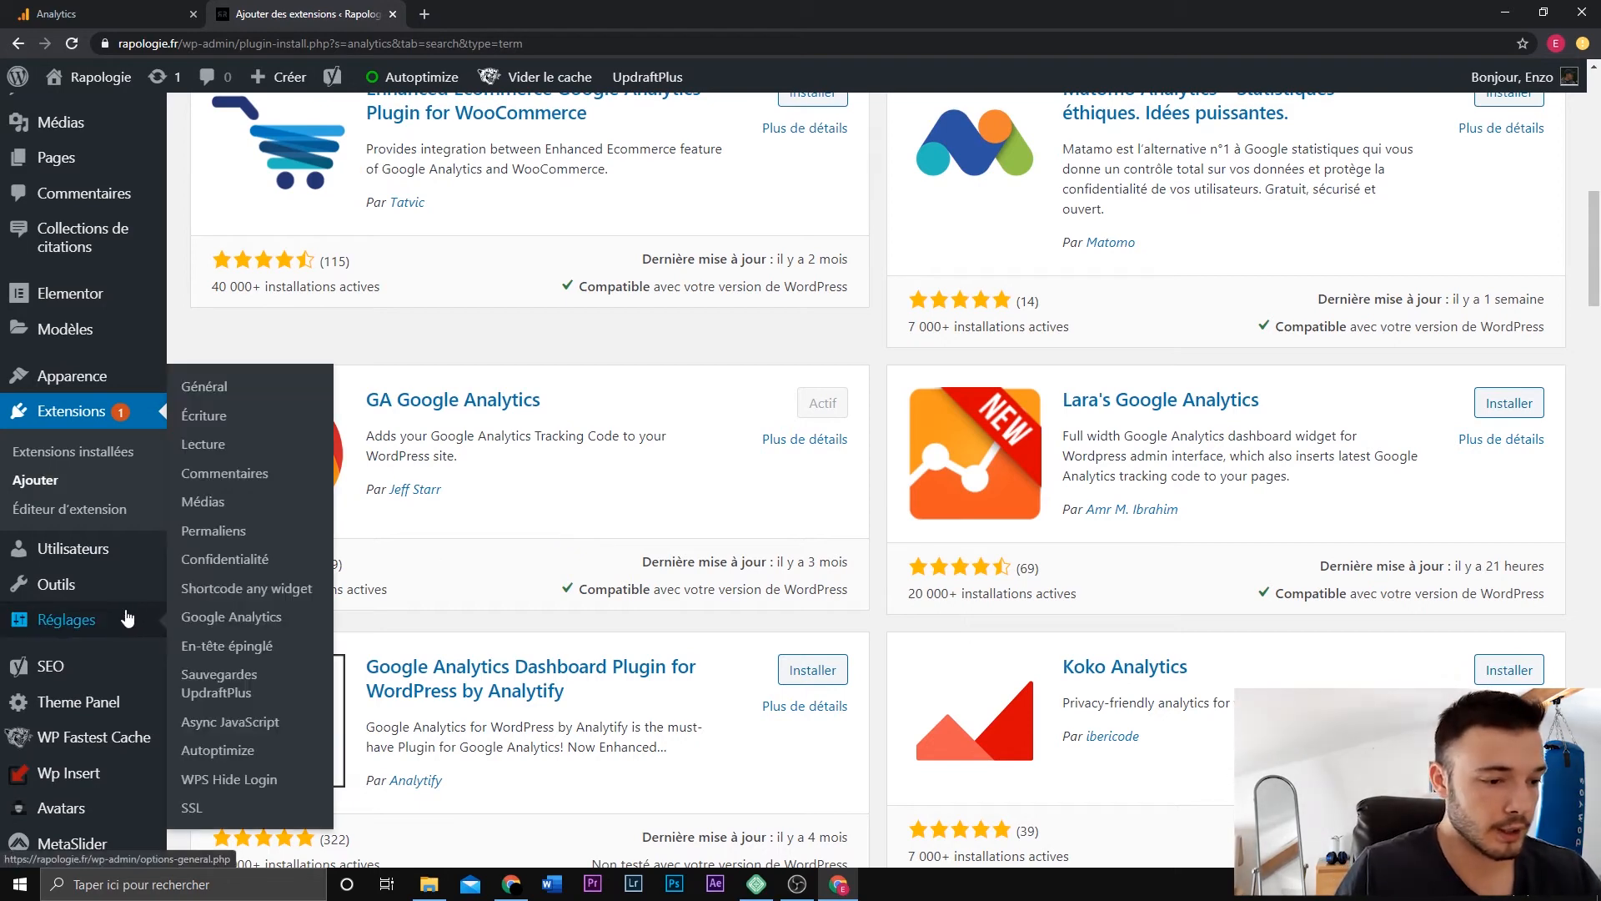
{"action": "left_click", "coordinate": [262, 622]}
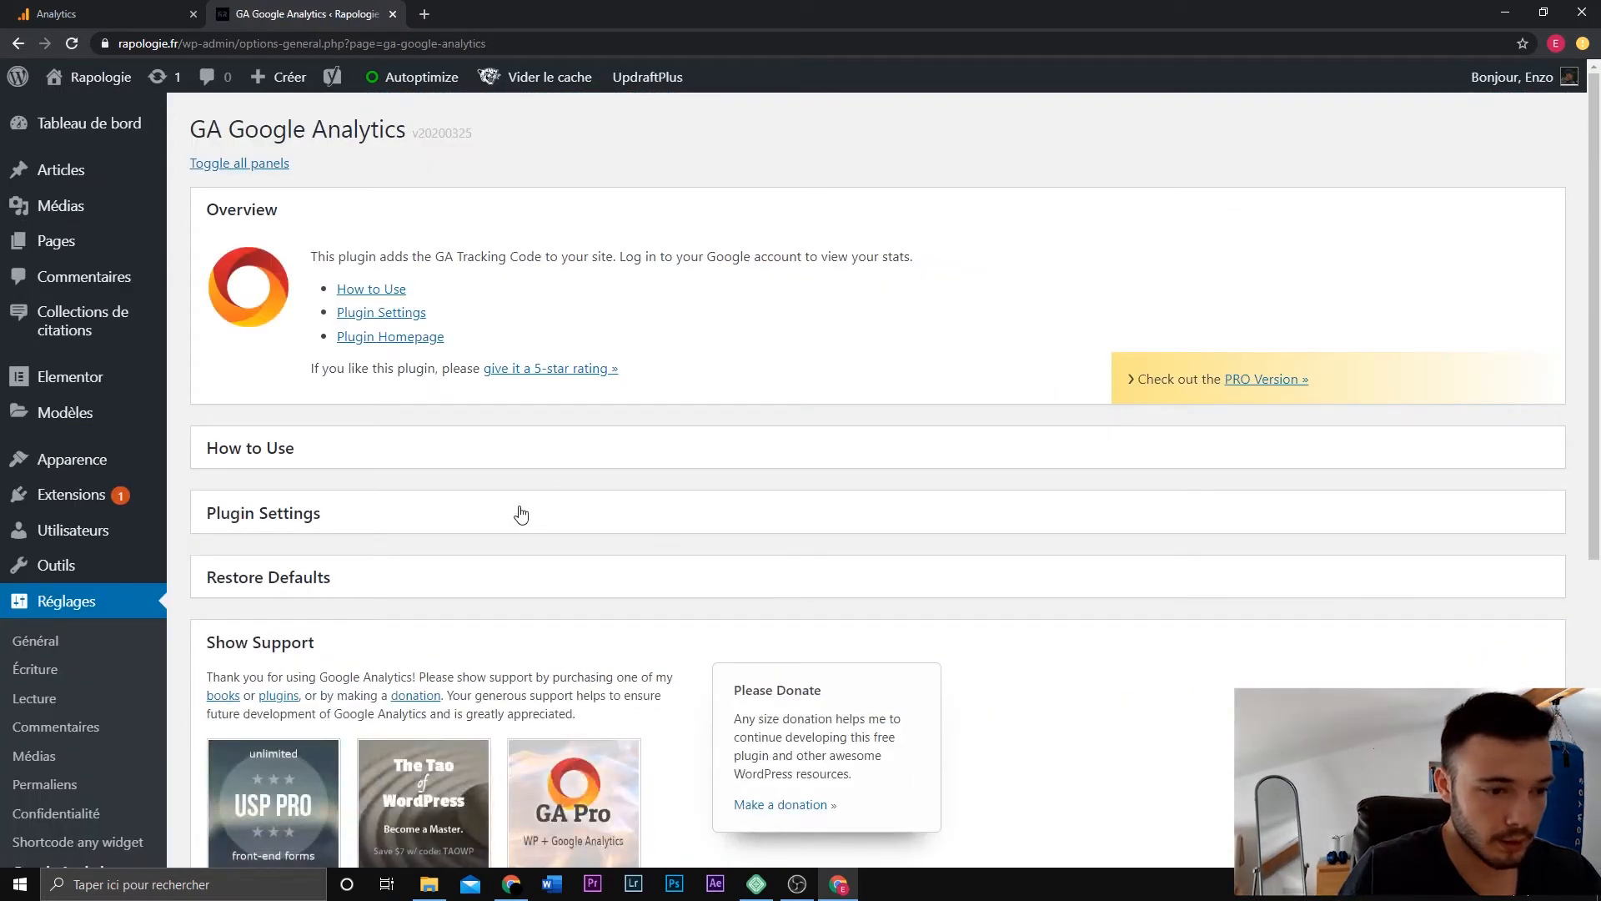
{"action": "left_click", "coordinate": [521, 513]}
{"action": "scroll", "coordinate": [548, 517], "scroll_direction": "down", "scroll_amount": 2}
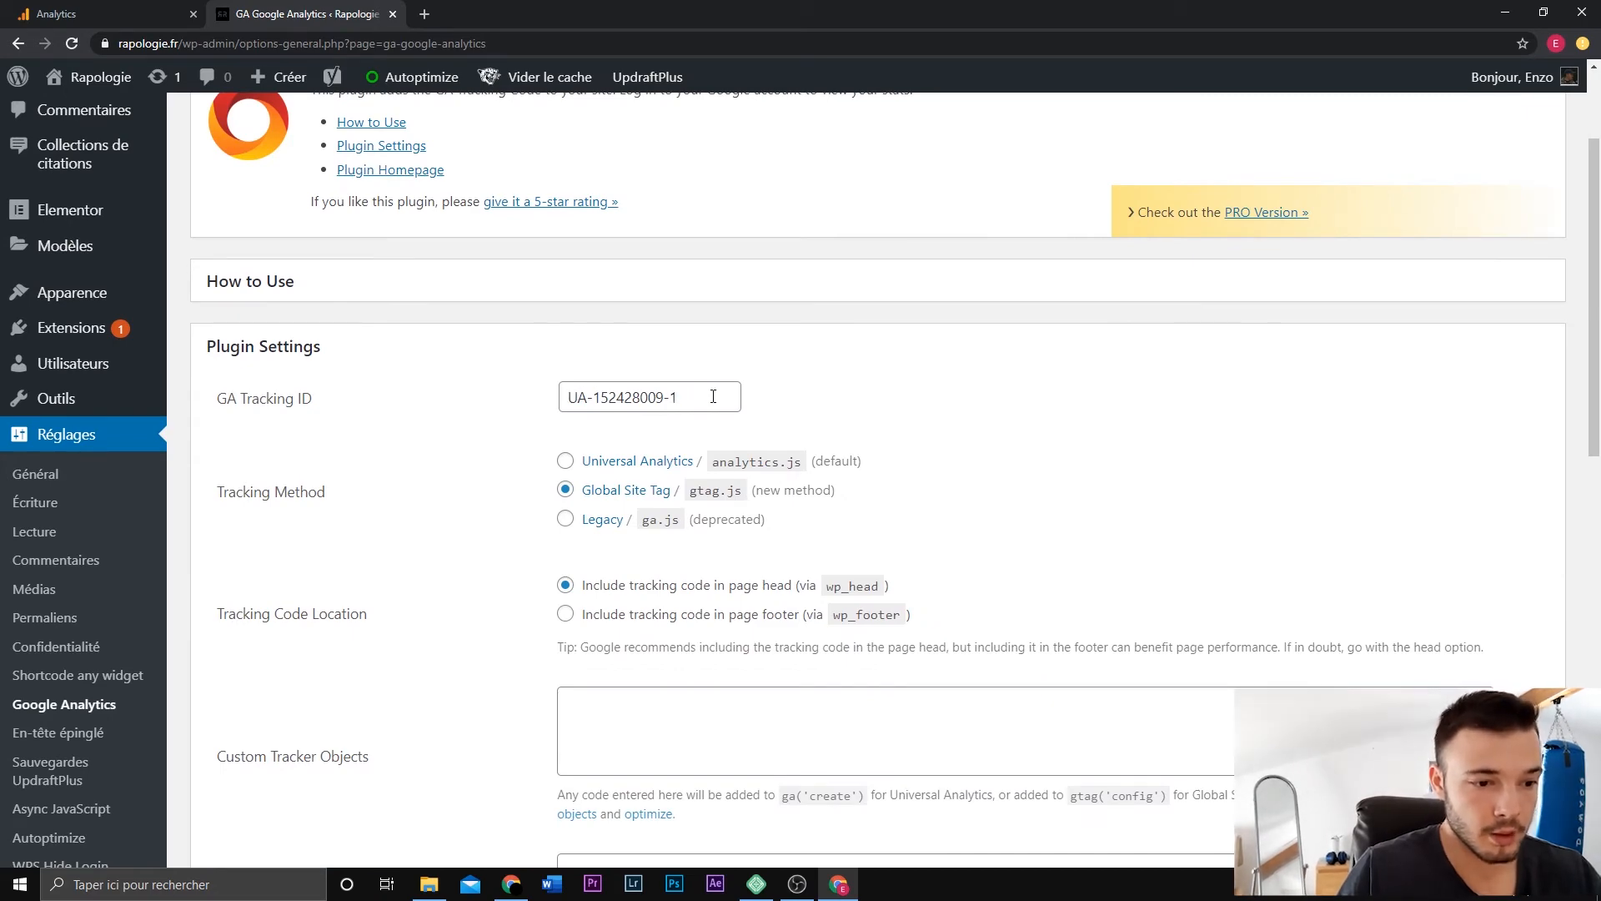
Switch to Google Analytics to locate the property's tracking ID, and return to the WordPress plugin settings.
{"action": "left_click", "coordinate": [159, 14]}
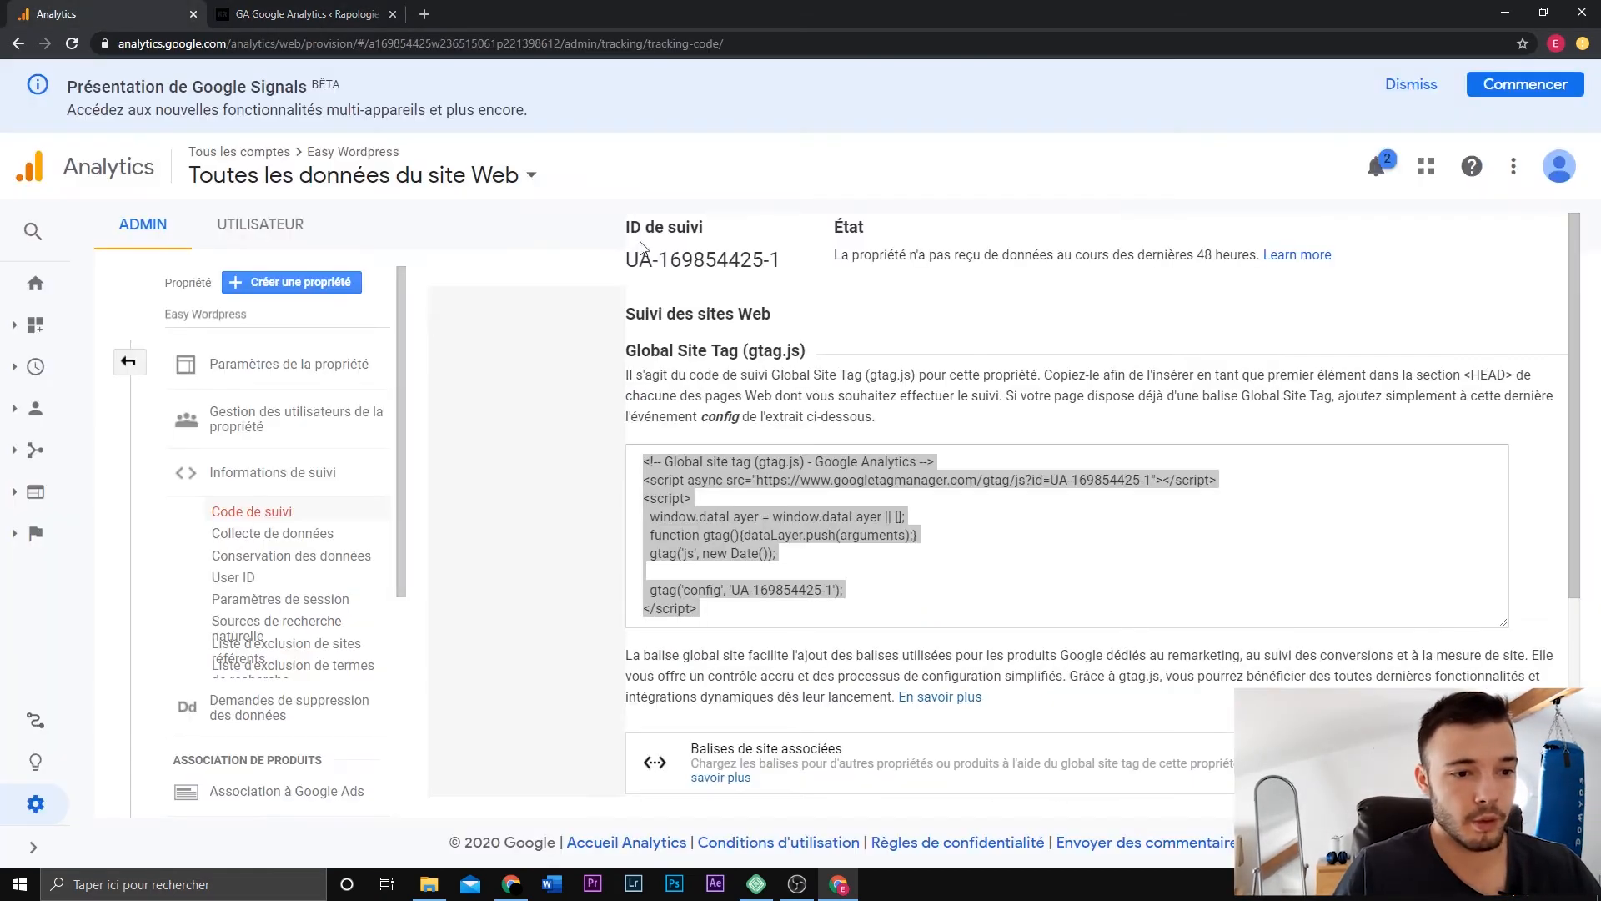
{"action": "left_click", "coordinate": [750, 261]}
{"action": "left_click", "coordinate": [286, 13]}
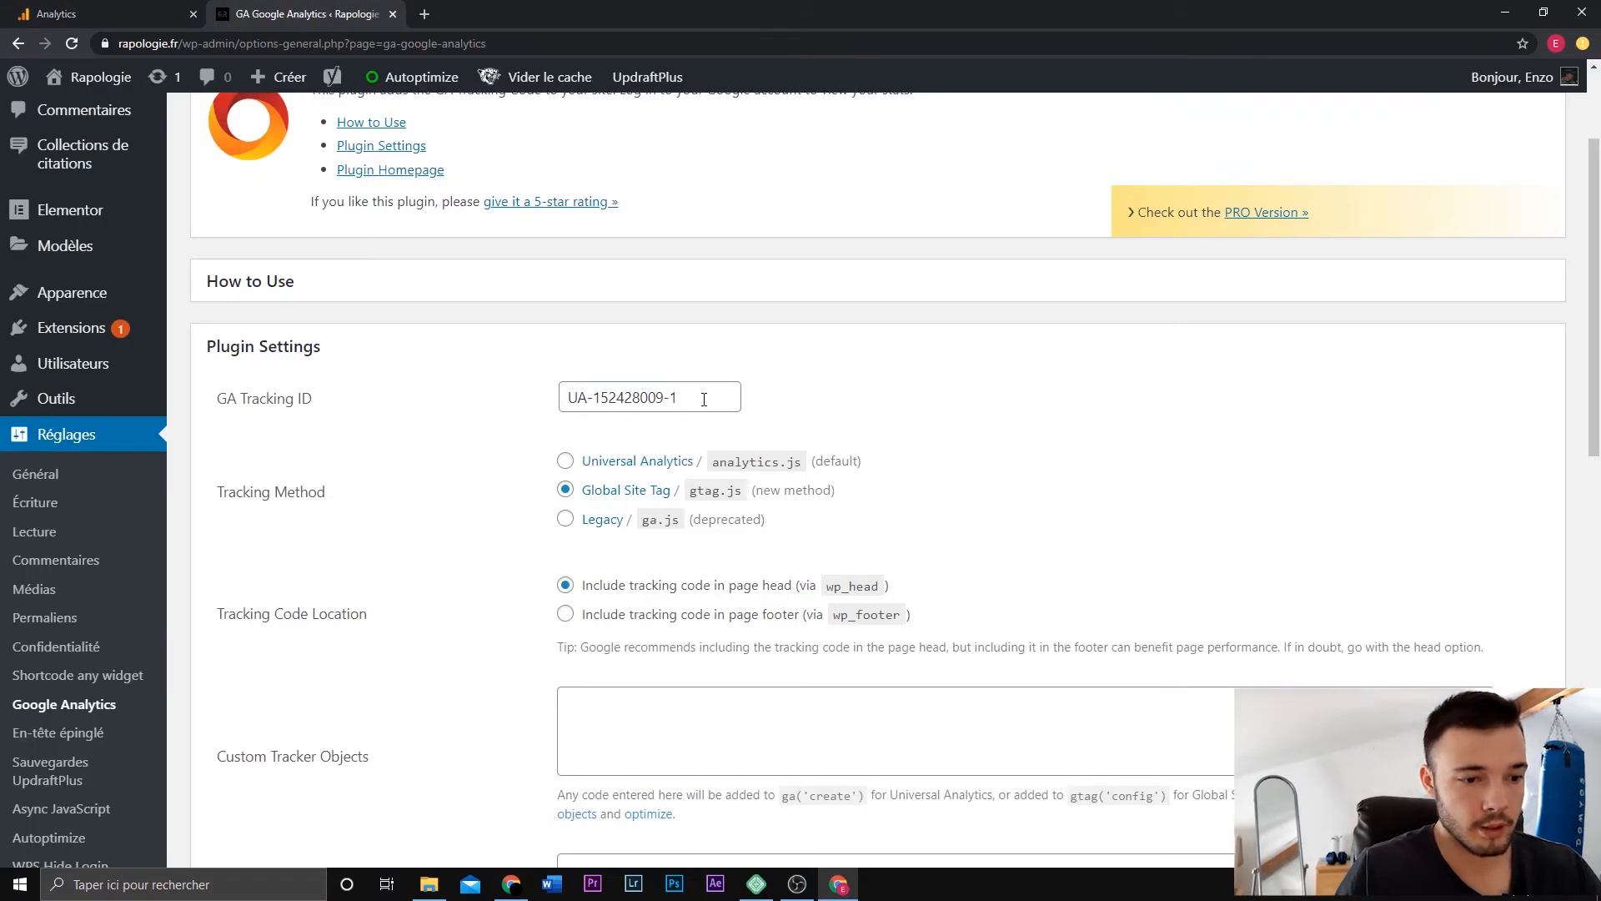
Review the plugin's tracking method, tracking code location, custom code and admin user options down to the save option.
{"action": "scroll", "coordinate": [884, 404], "scroll_direction": "down", "scroll_amount": 1}
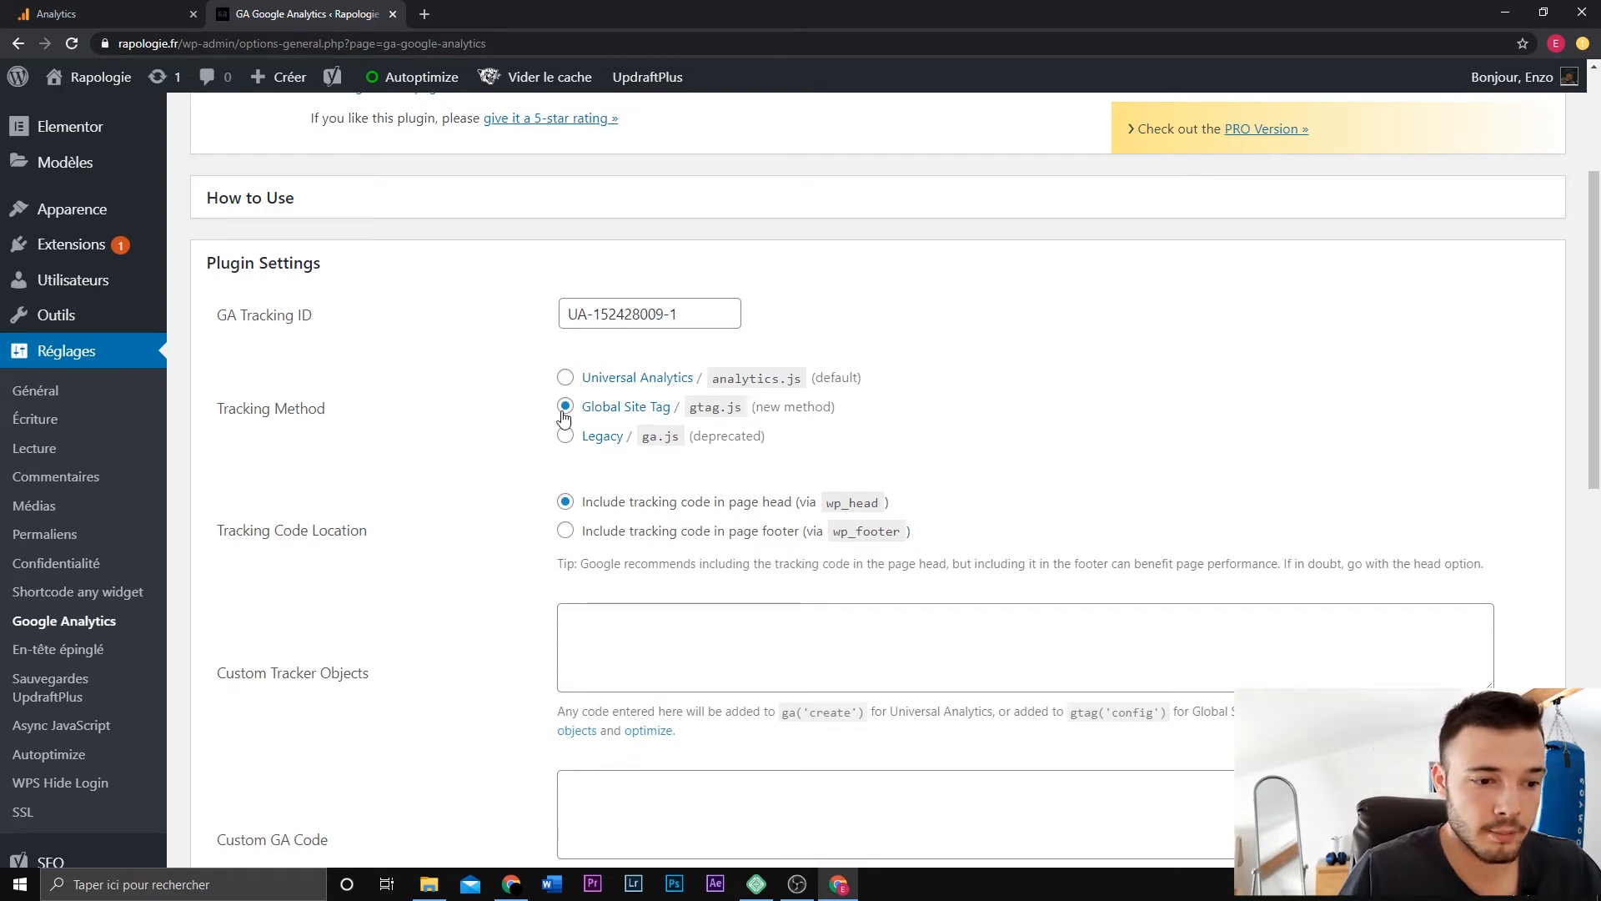
{"action": "scroll", "coordinate": [419, 501], "scroll_direction": "down", "scroll_amount": 2}
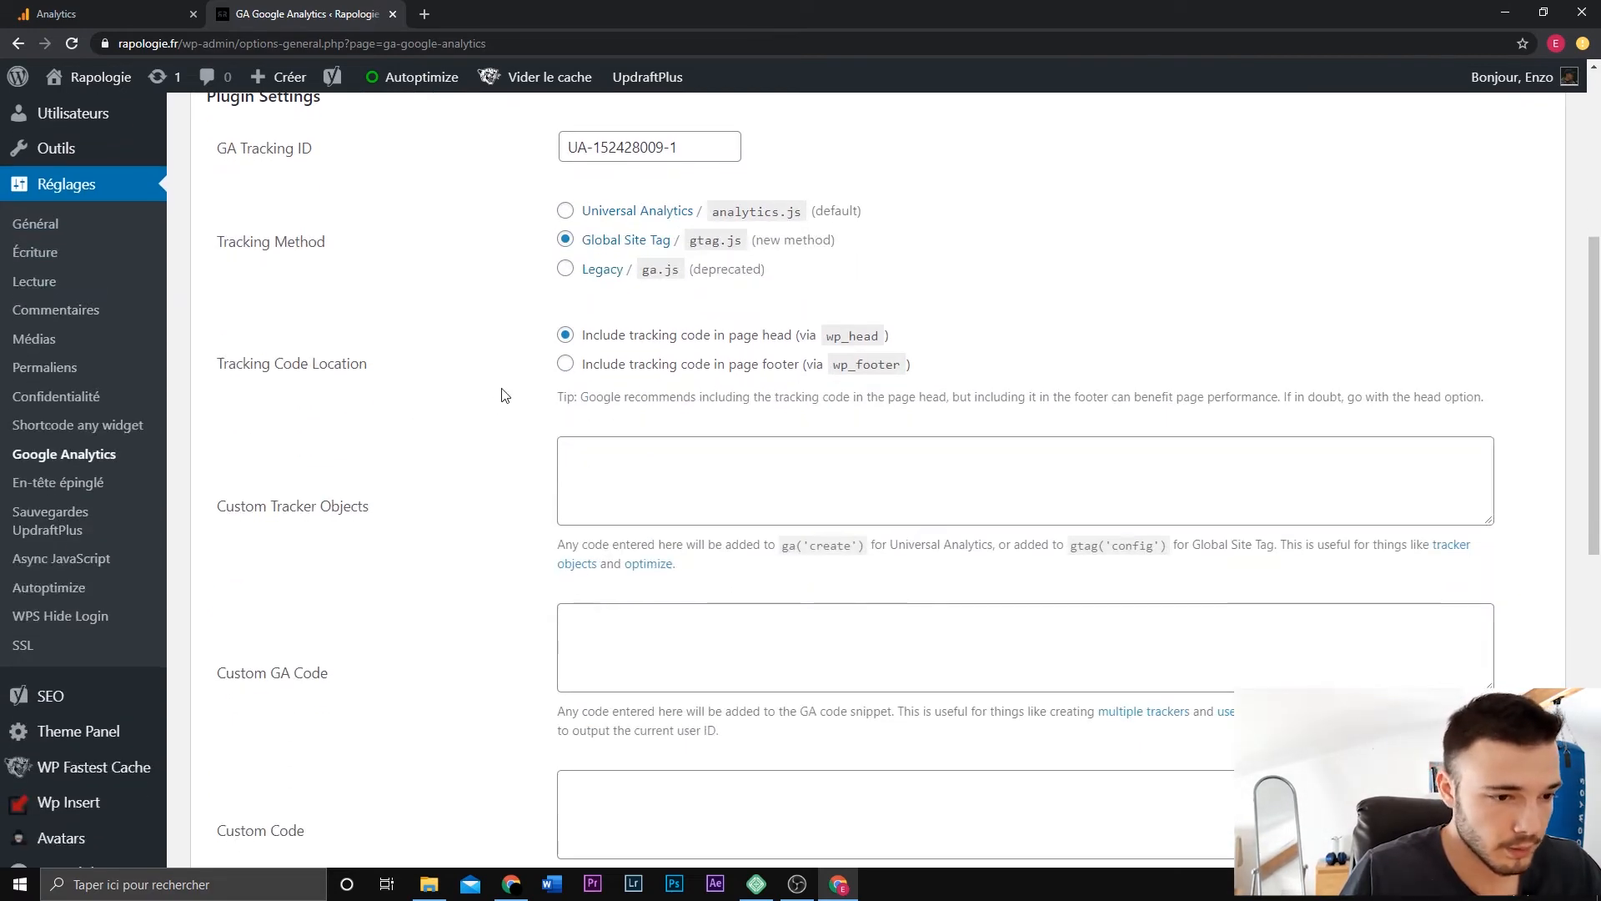
{"action": "scroll", "coordinate": [467, 450], "scroll_direction": "down", "scroll_amount": 4}
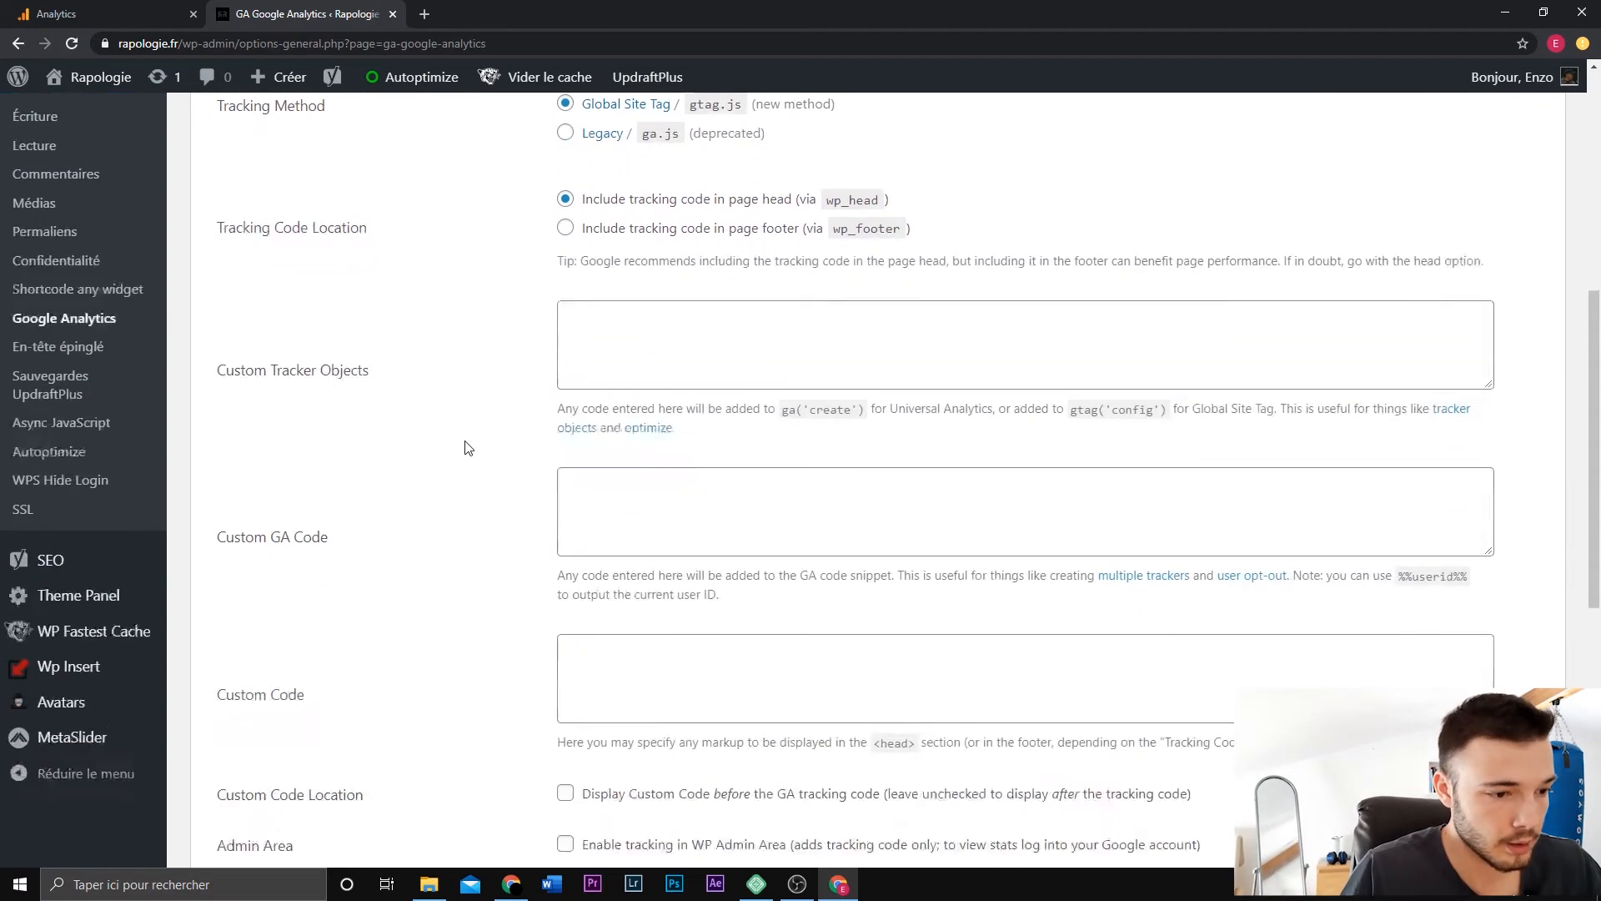
{"action": "scroll", "coordinate": [521, 570], "scroll_direction": "down", "scroll_amount": 1}
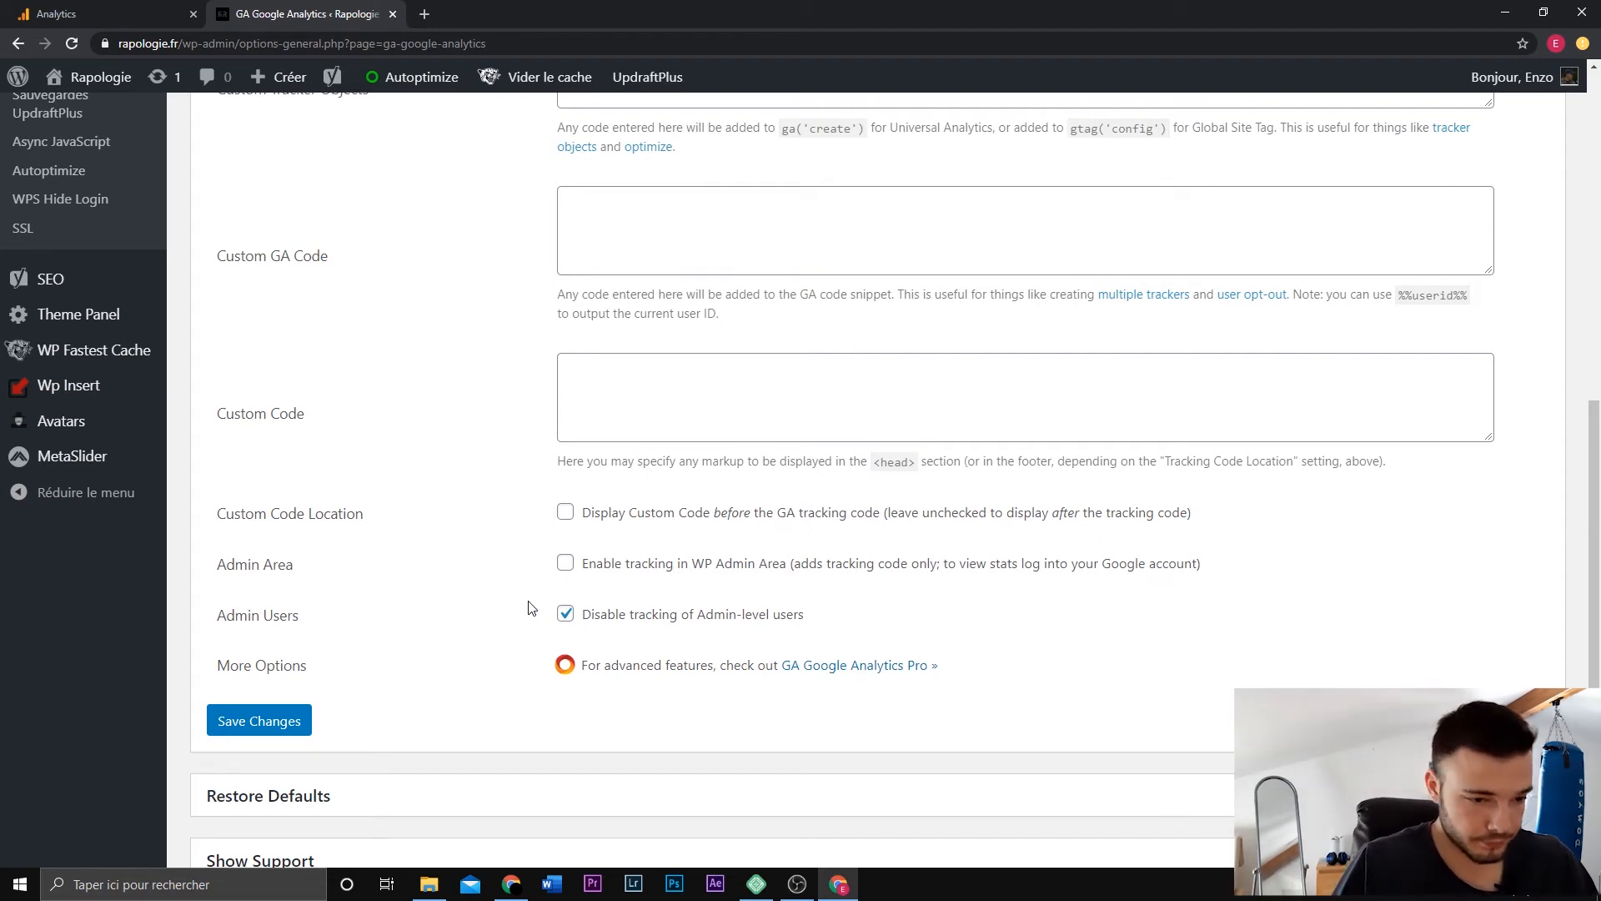
{"action": "scroll", "coordinate": [584, 608], "scroll_direction": "down", "scroll_amount": 3}
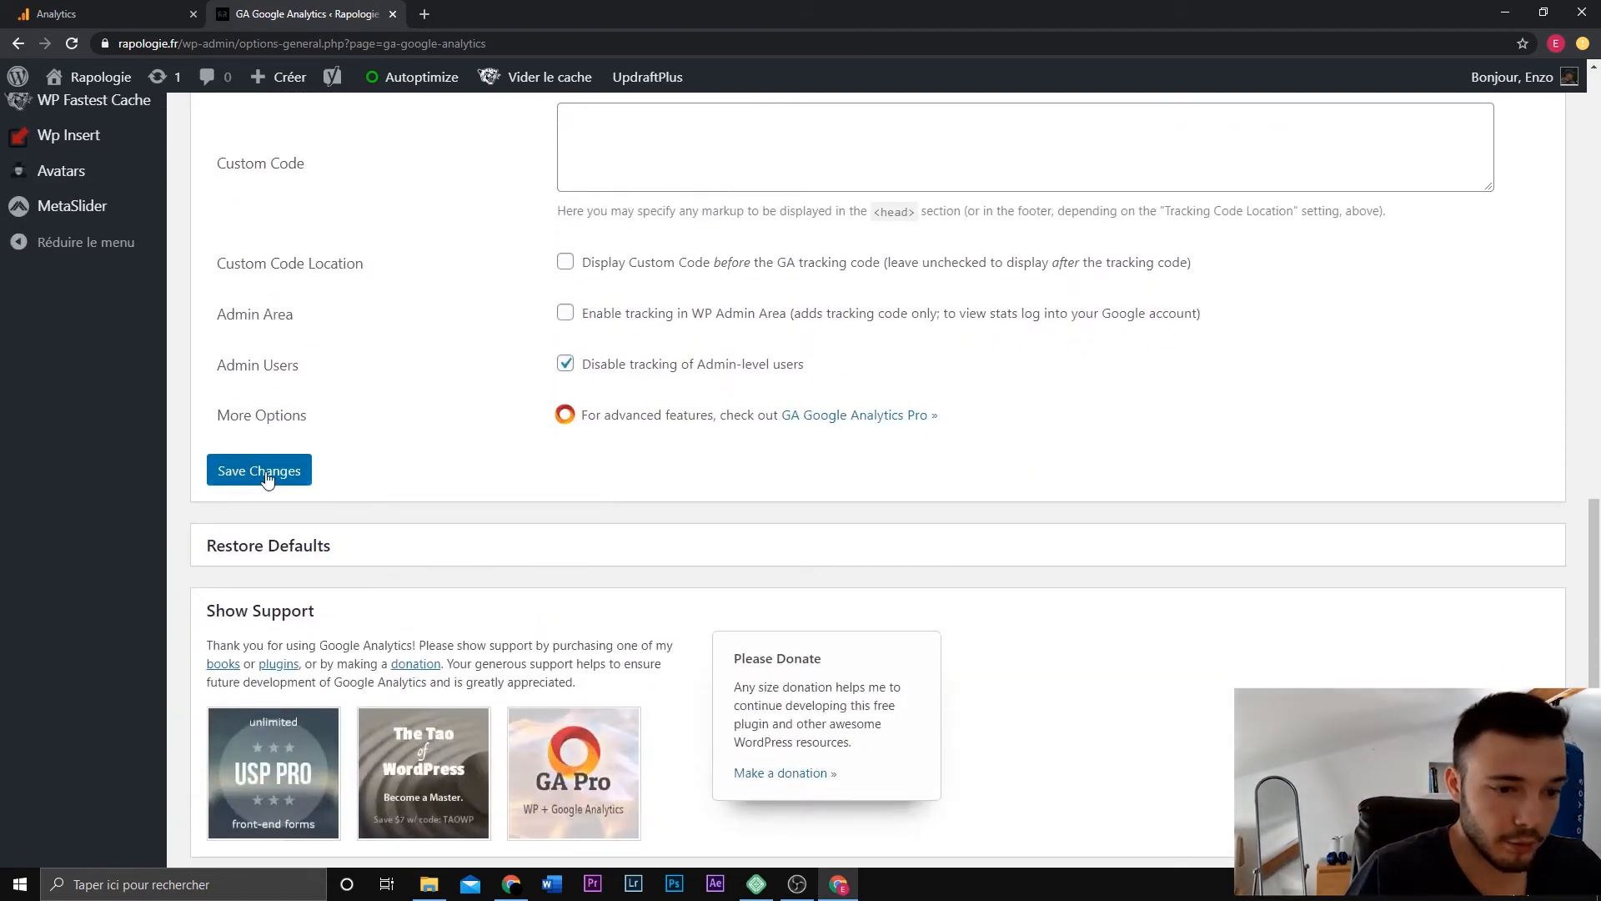
Switch to the Google Analytics home page and choose Les 7 derniers jours as the overview chart's date range.
{"action": "left_click", "coordinate": [153, 8]}
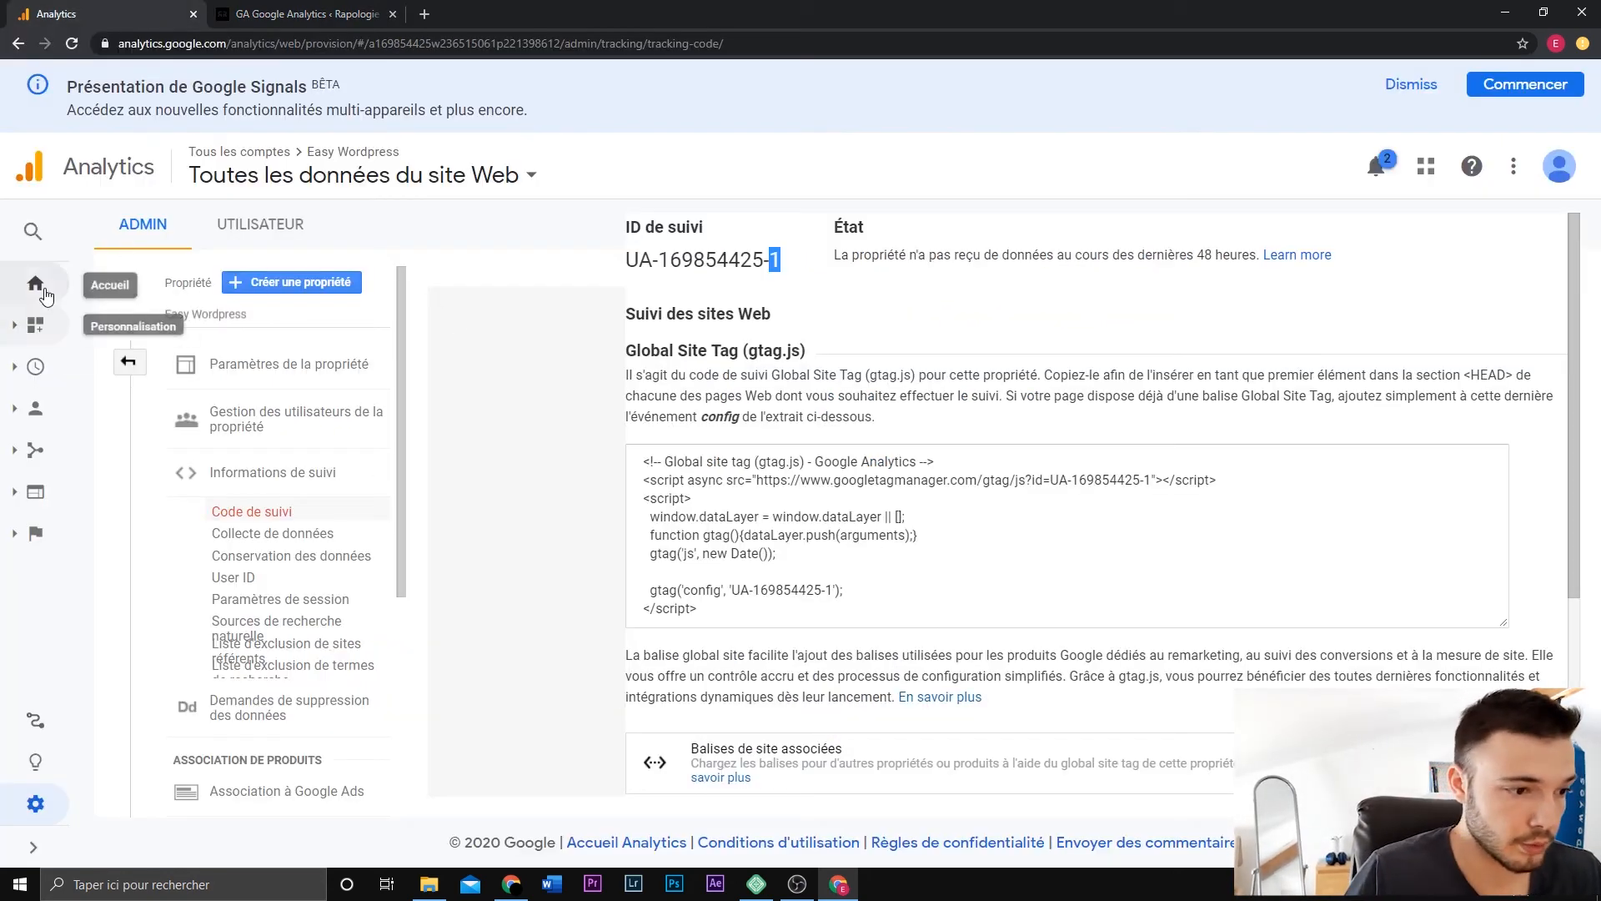
{"action": "left_click", "coordinate": [35, 282]}
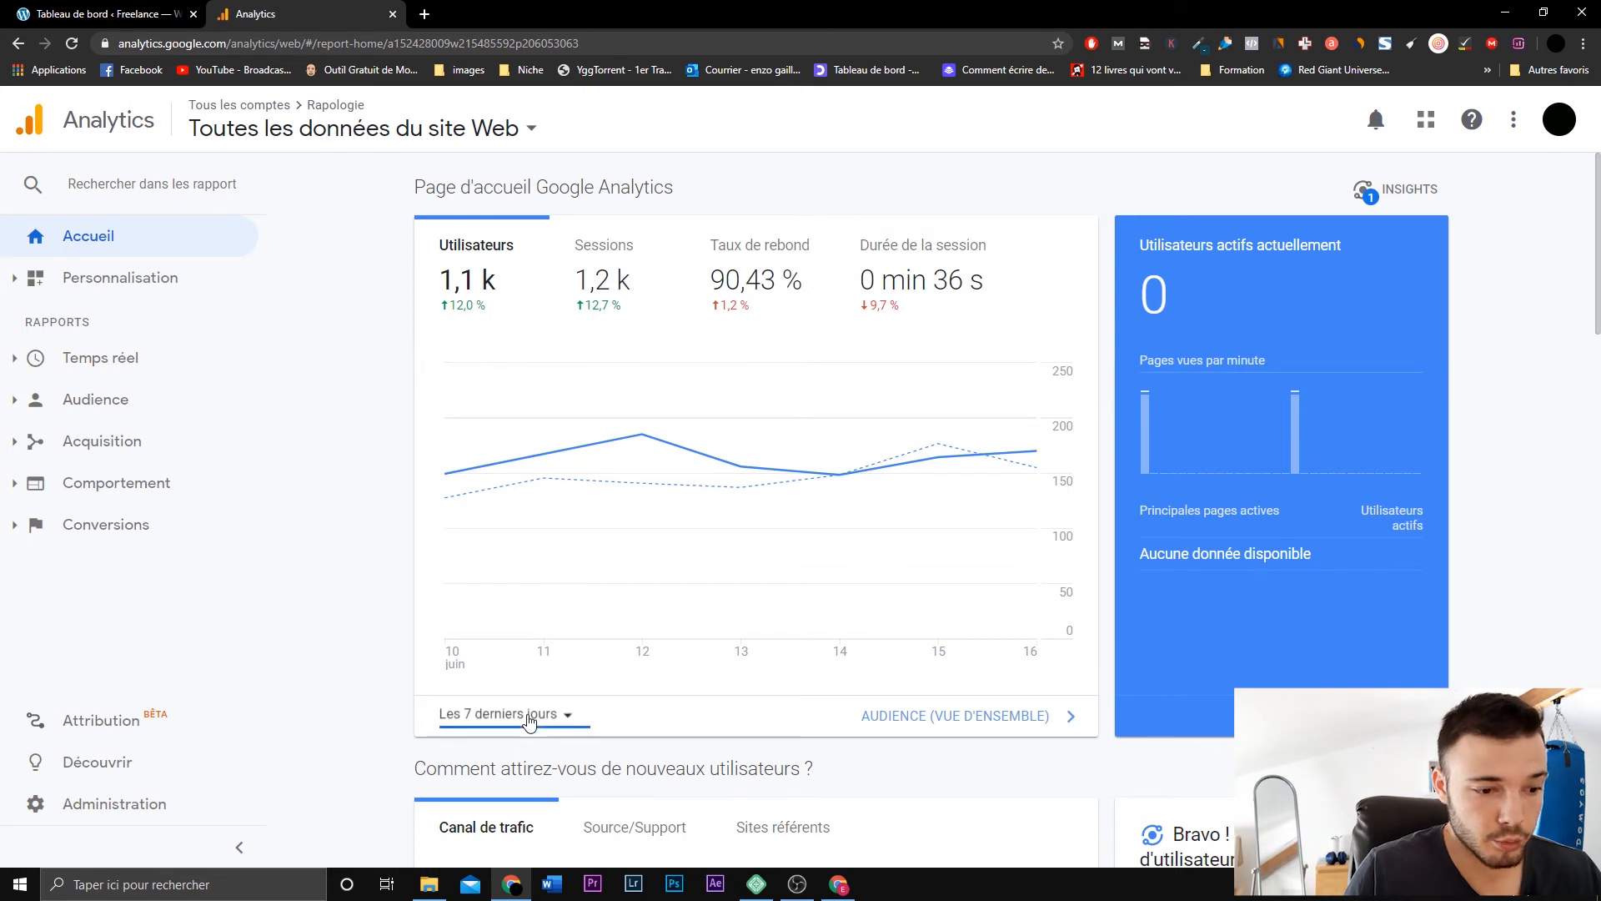
{"action": "left_click", "coordinate": [511, 719]}
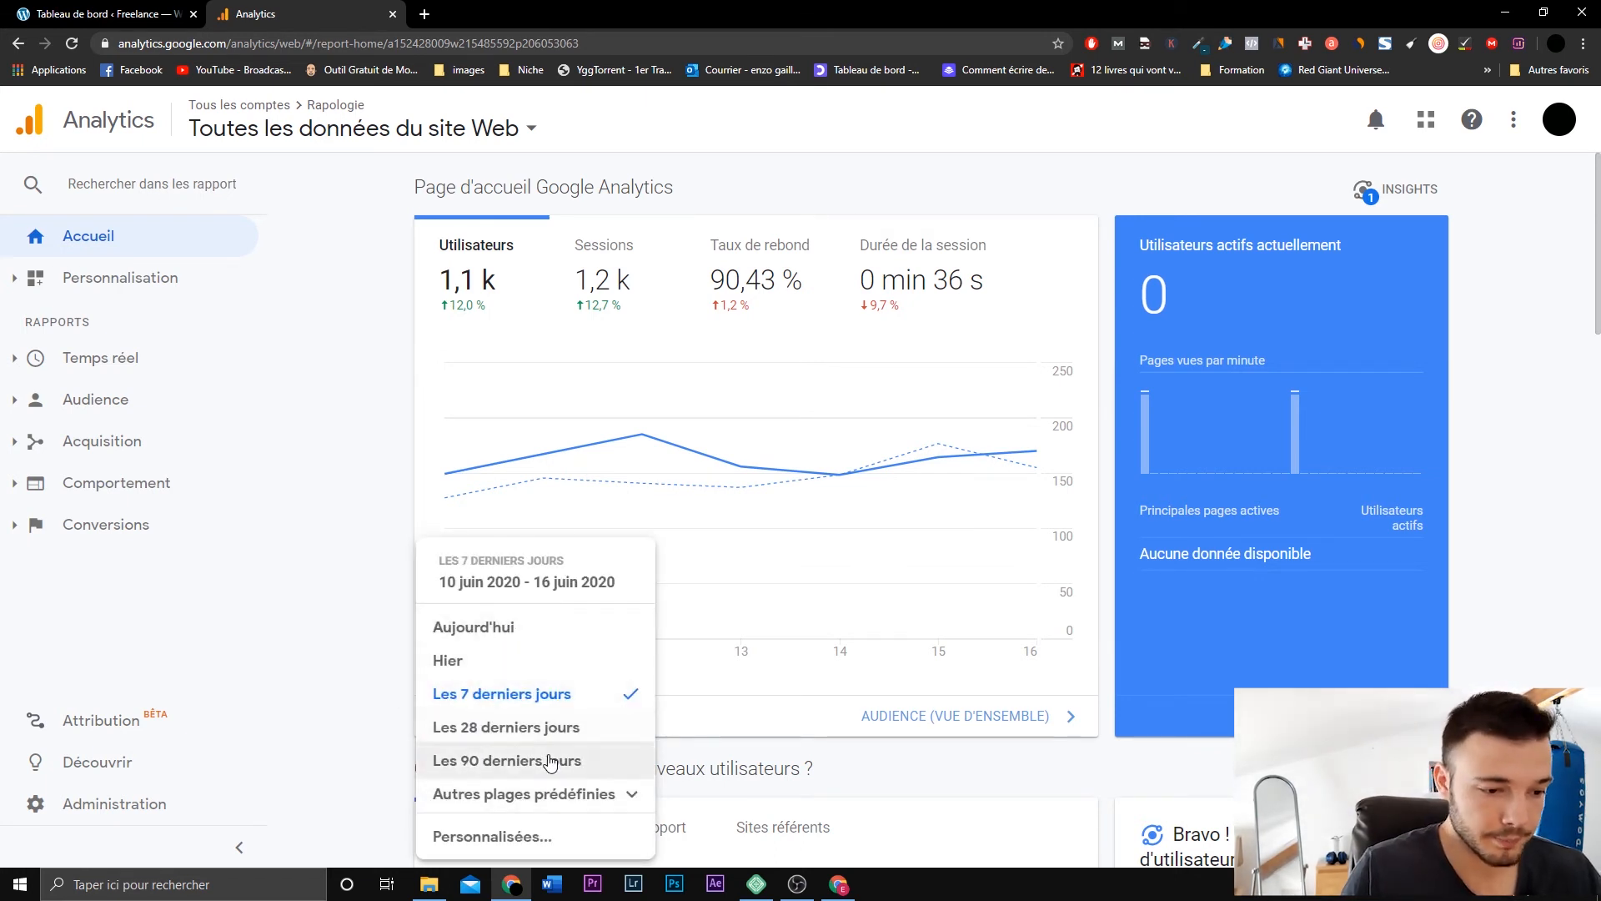
{"action": "left_click", "coordinate": [467, 693]}
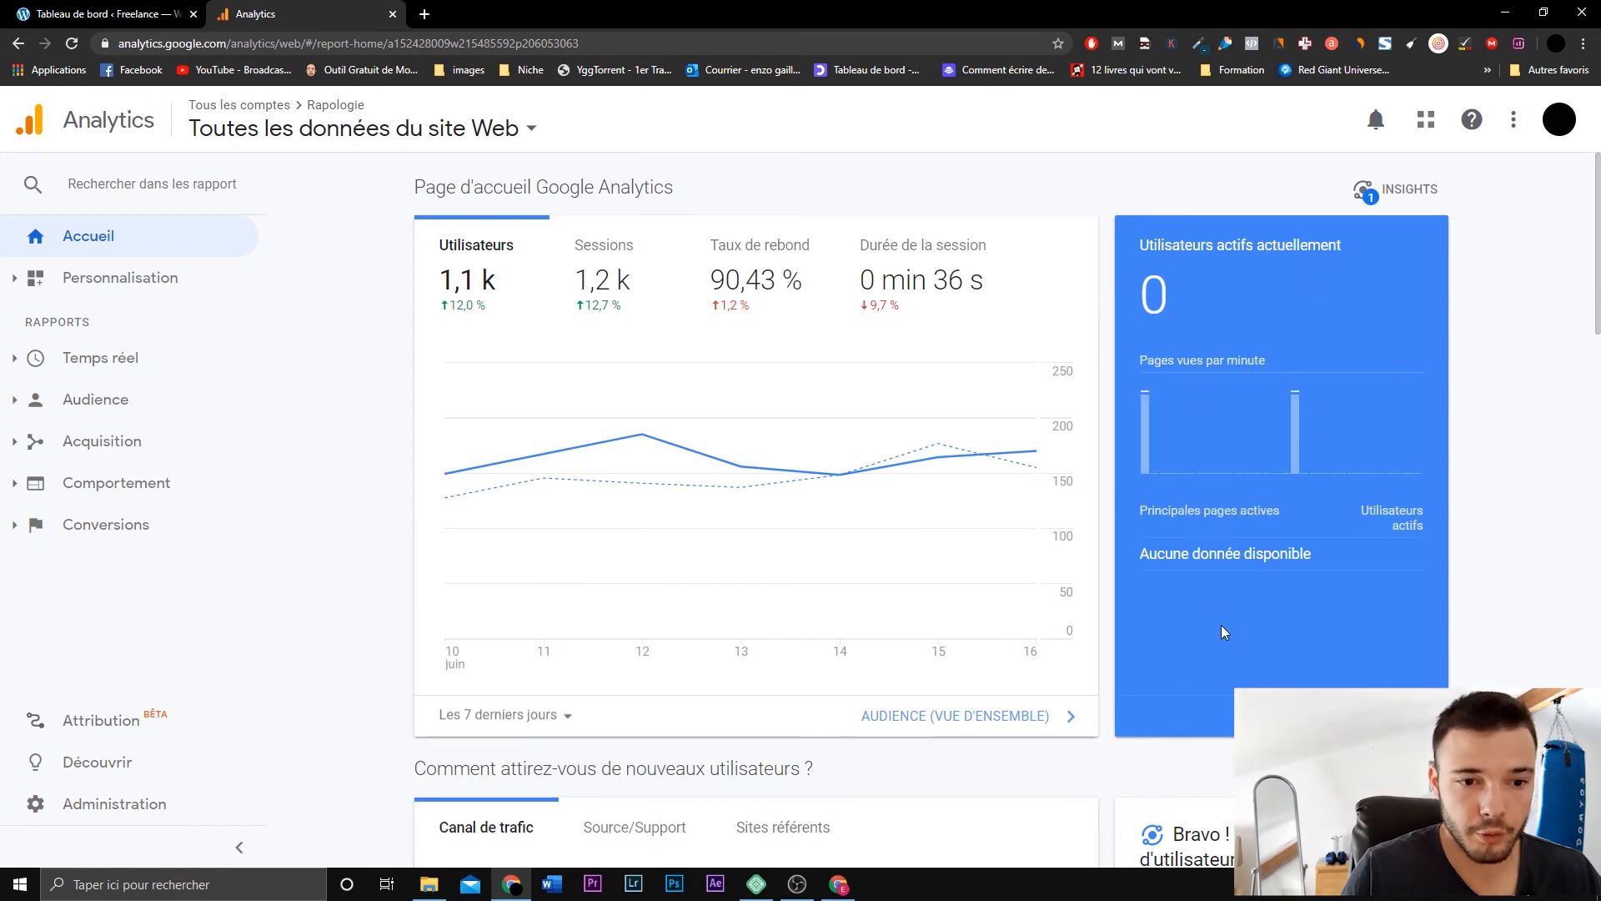
Examine the home page reports on traffic channels, visit times, countries, devices and visited pages, plus the list of Audience reports.
{"action": "scroll", "coordinate": [1515, 397], "scroll_direction": "down", "scroll_amount": 8}
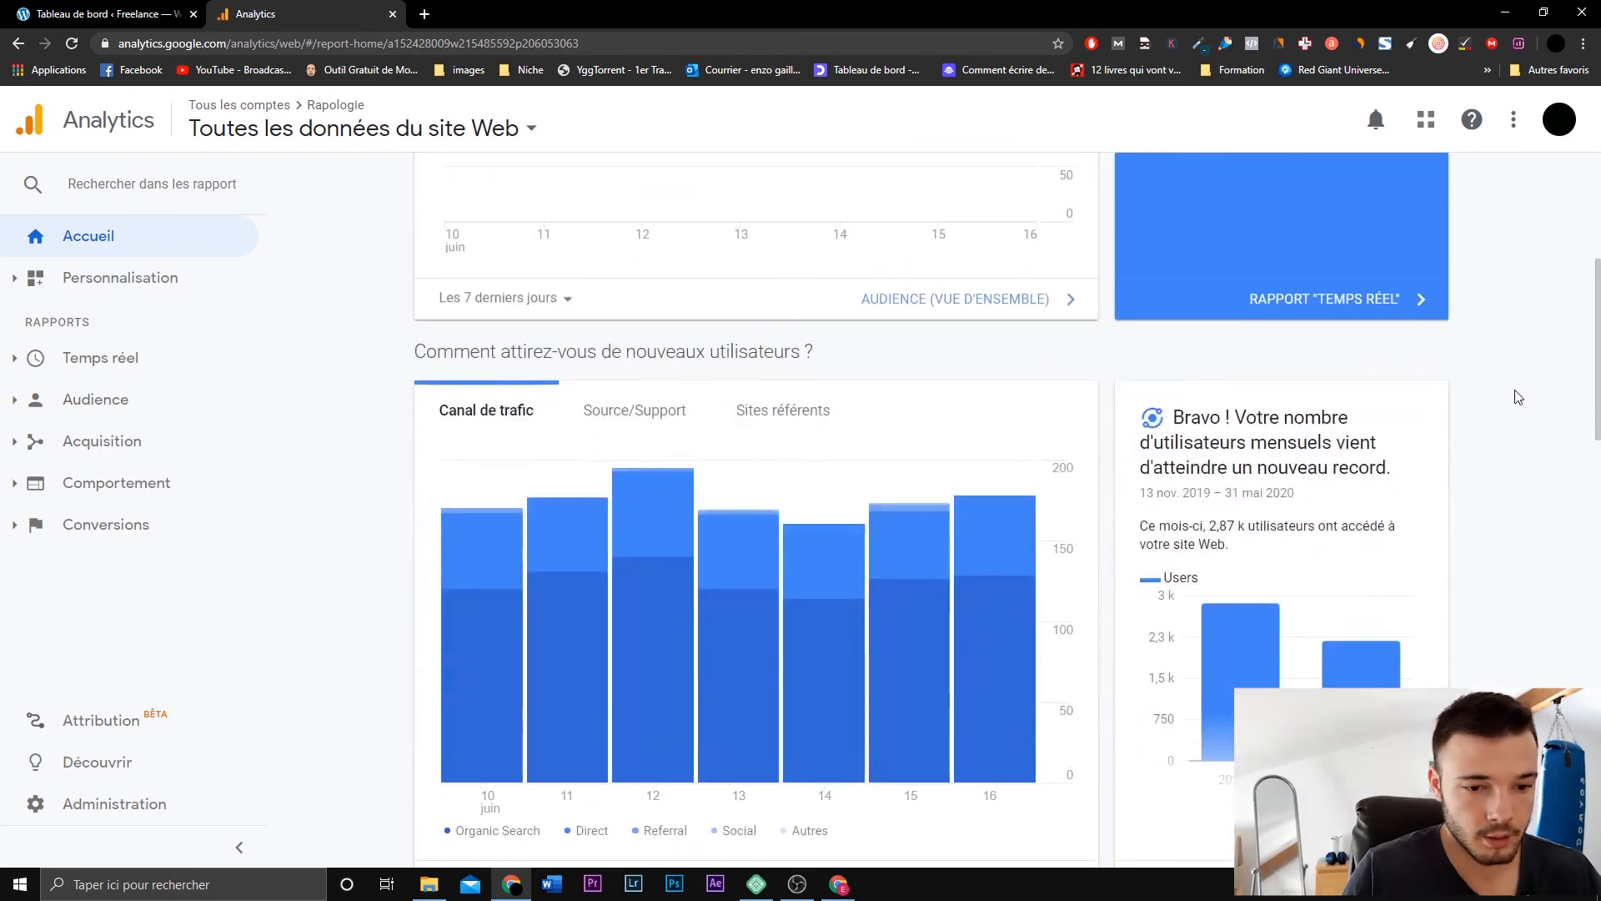
{"action": "scroll", "coordinate": [559, 465], "scroll_direction": "down", "scroll_amount": 11}
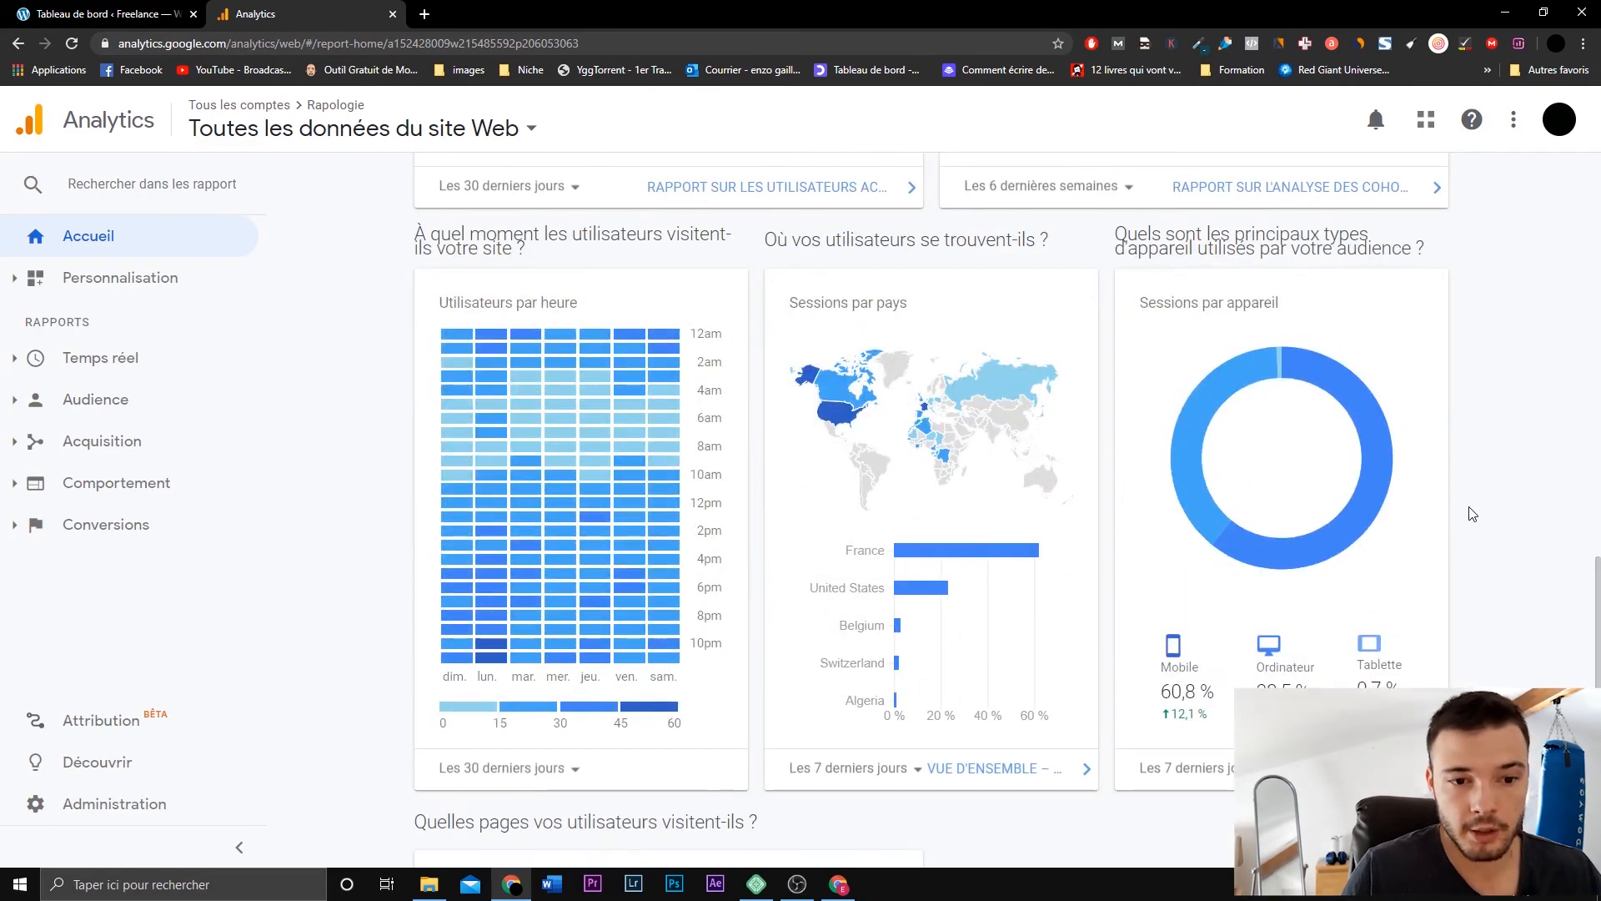
{"action": "scroll", "coordinate": [1492, 500], "scroll_direction": "down", "scroll_amount": 1}
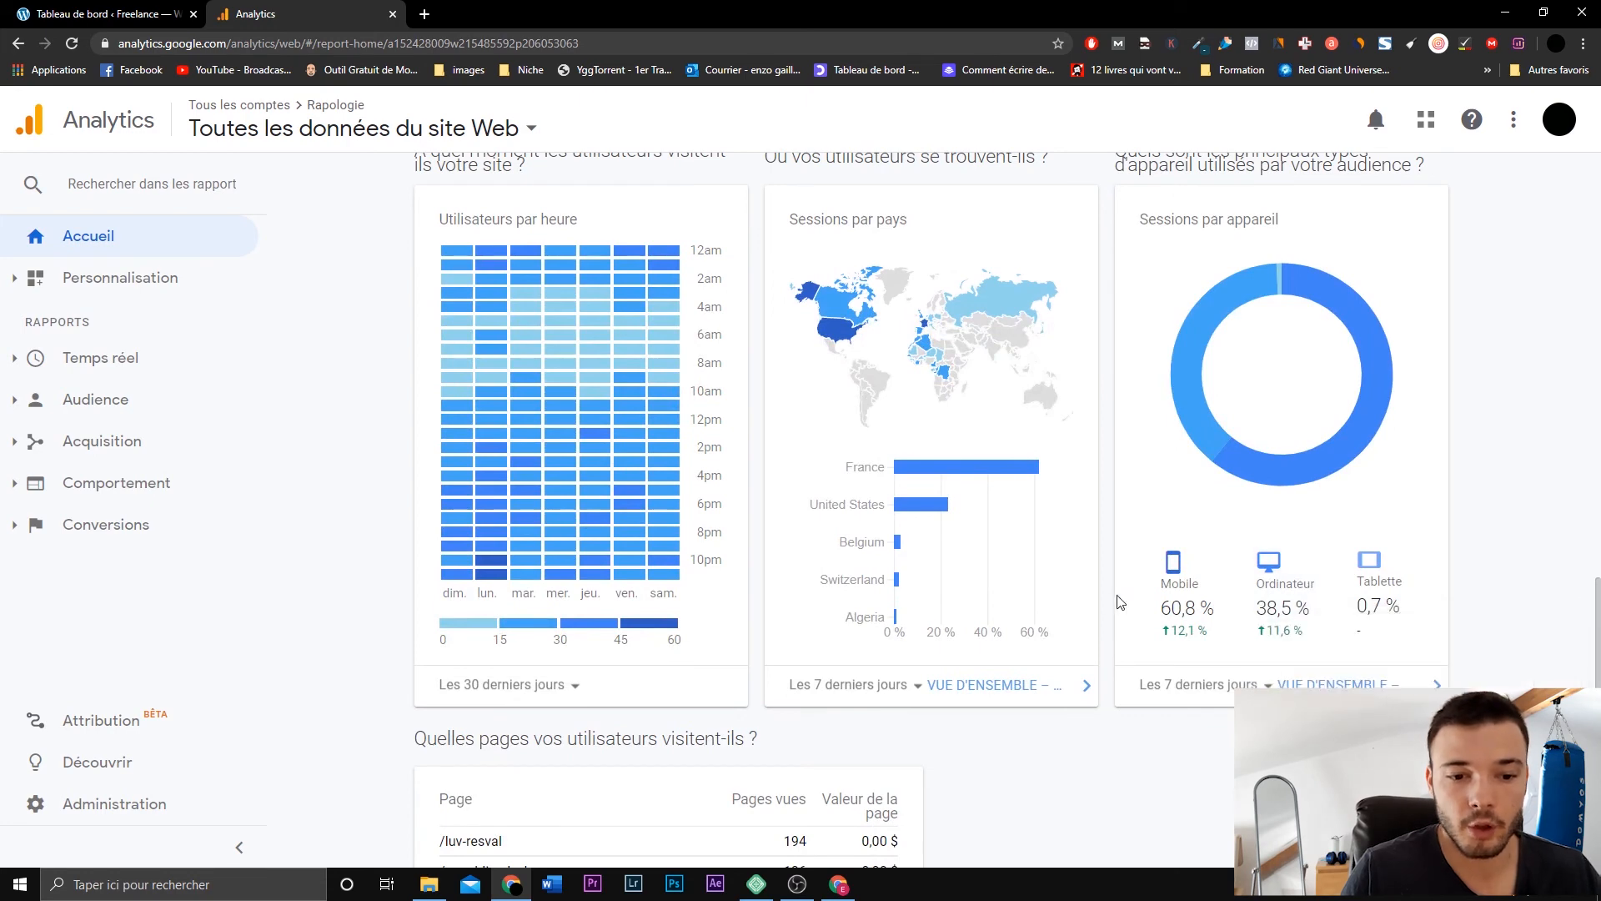
{"action": "scroll", "coordinate": [1483, 532], "scroll_direction": "down", "scroll_amount": 5}
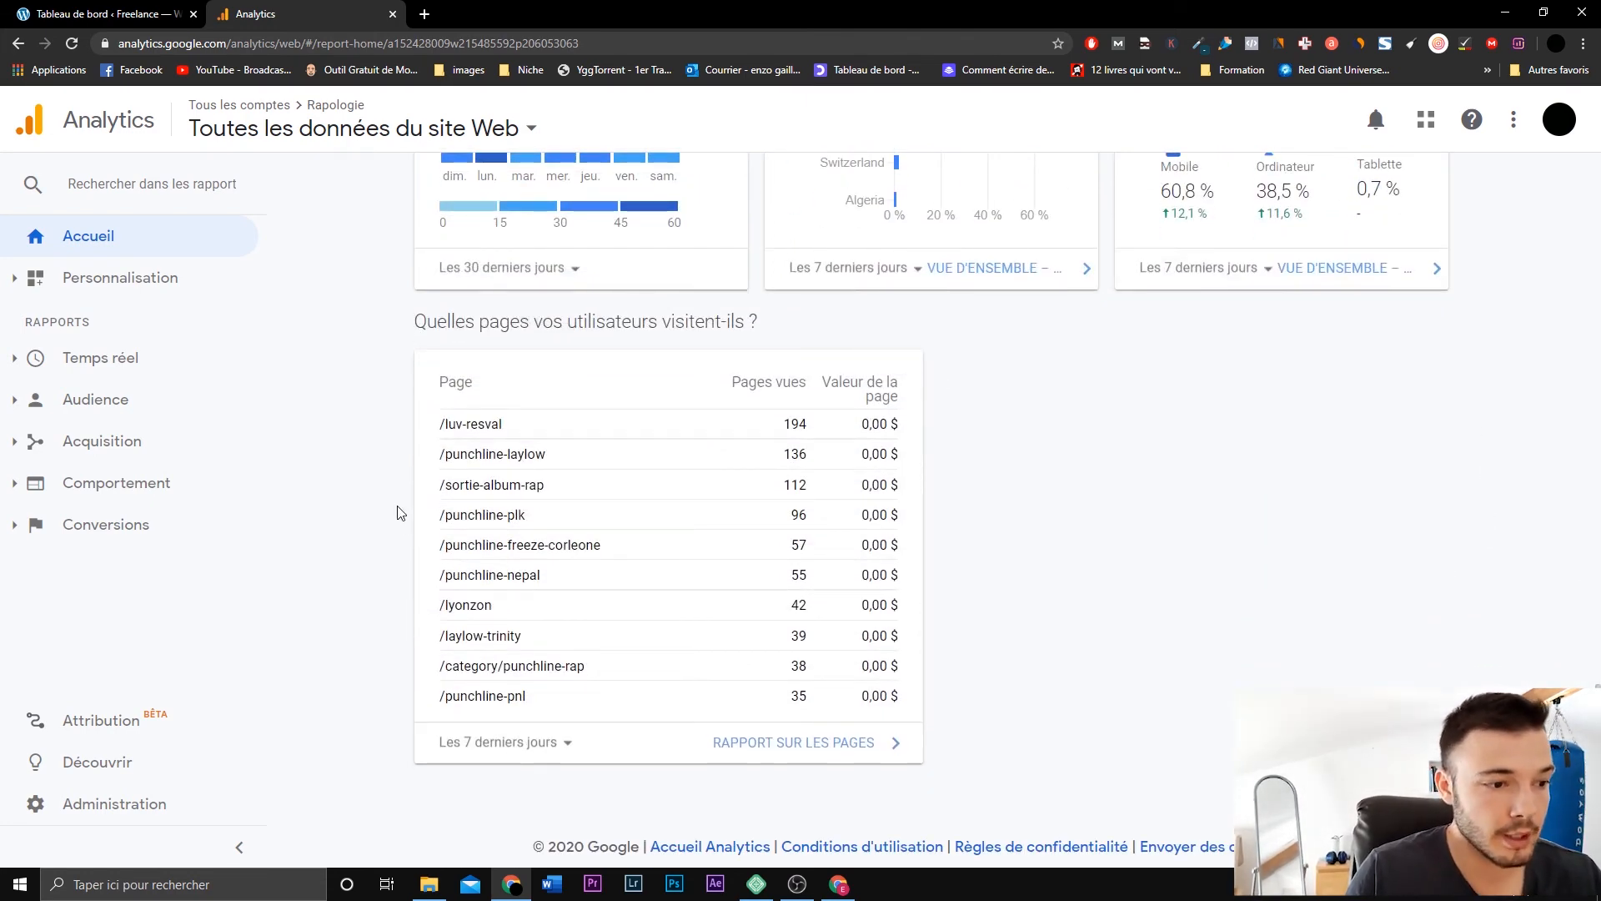
{"action": "scroll", "coordinate": [396, 512], "scroll_direction": "up", "scroll_amount": 20}
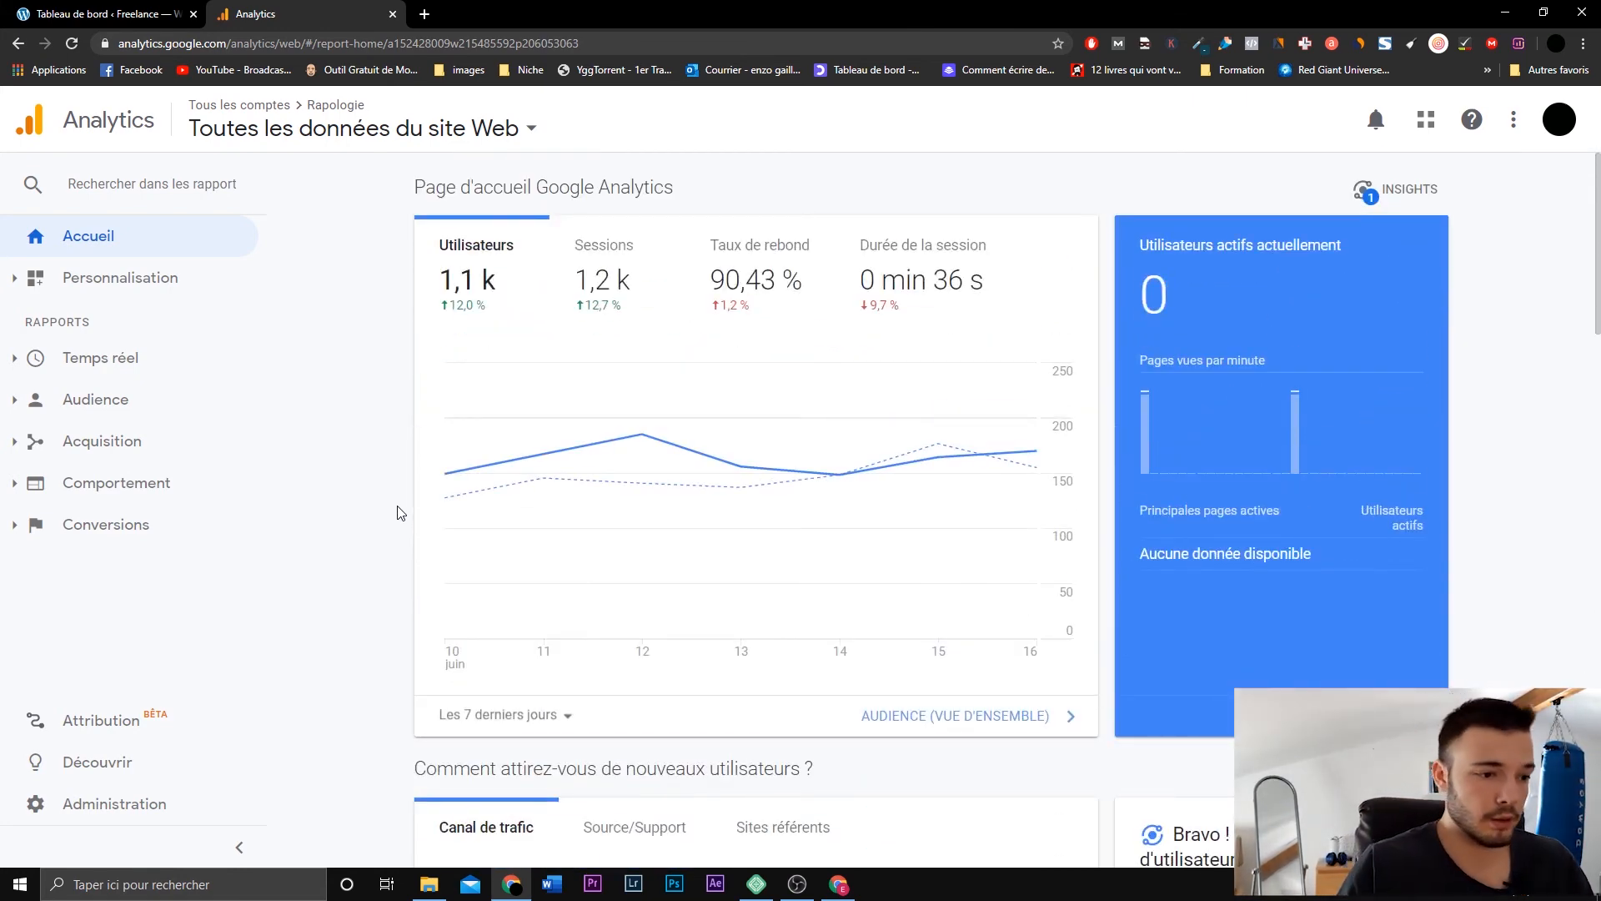
{"action": "left_click", "coordinate": [5, 405]}
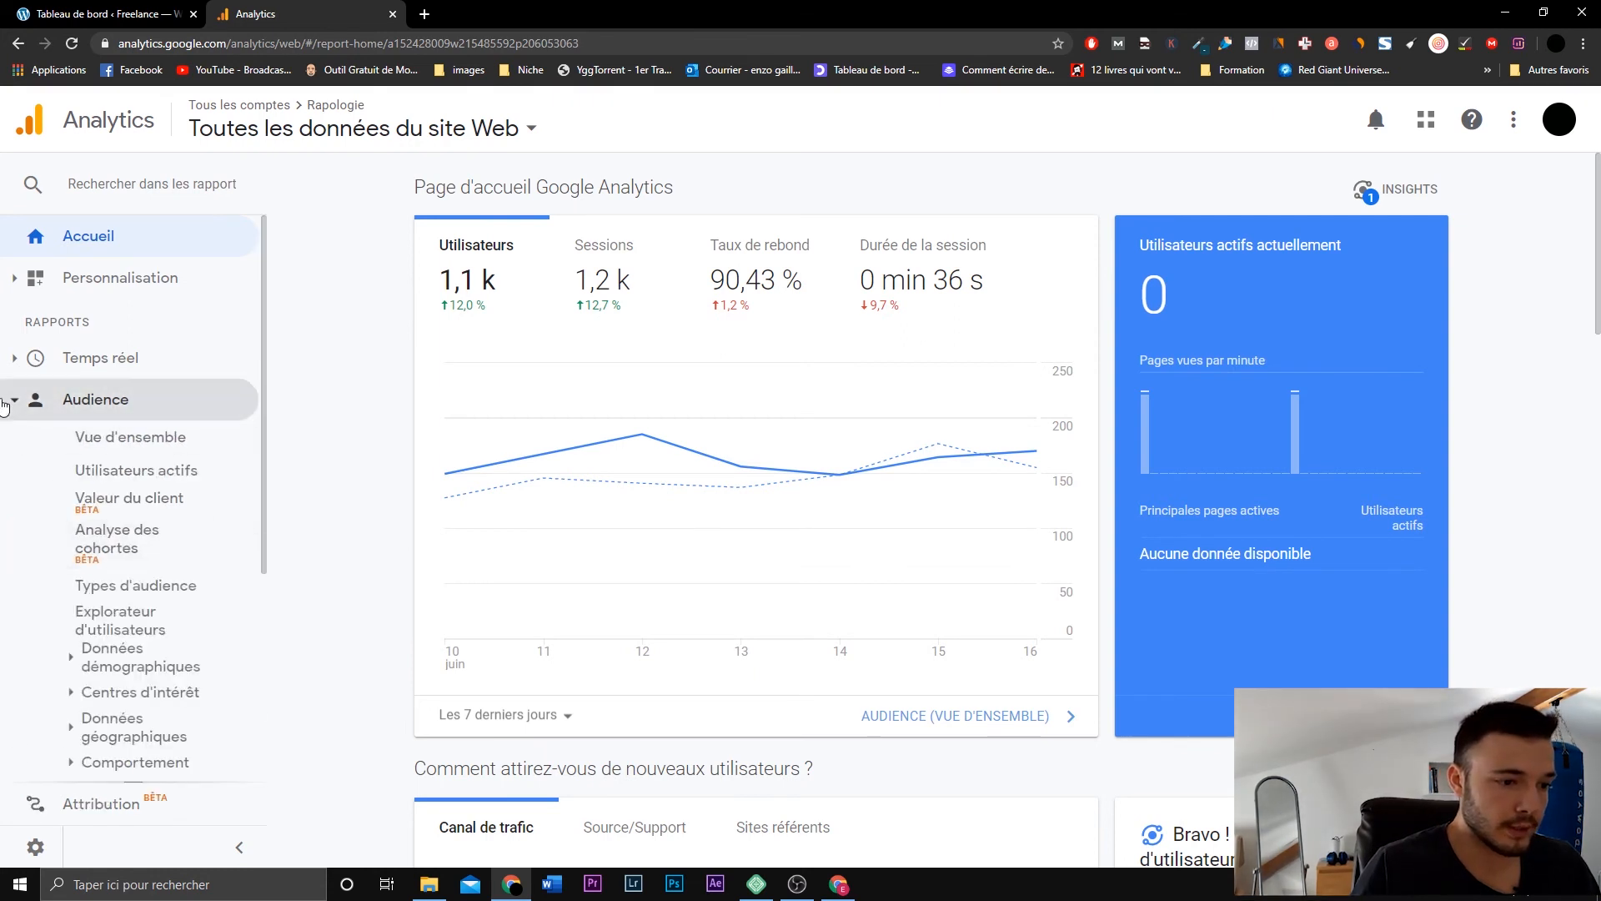
{"action": "left_click", "coordinate": [5, 405]}
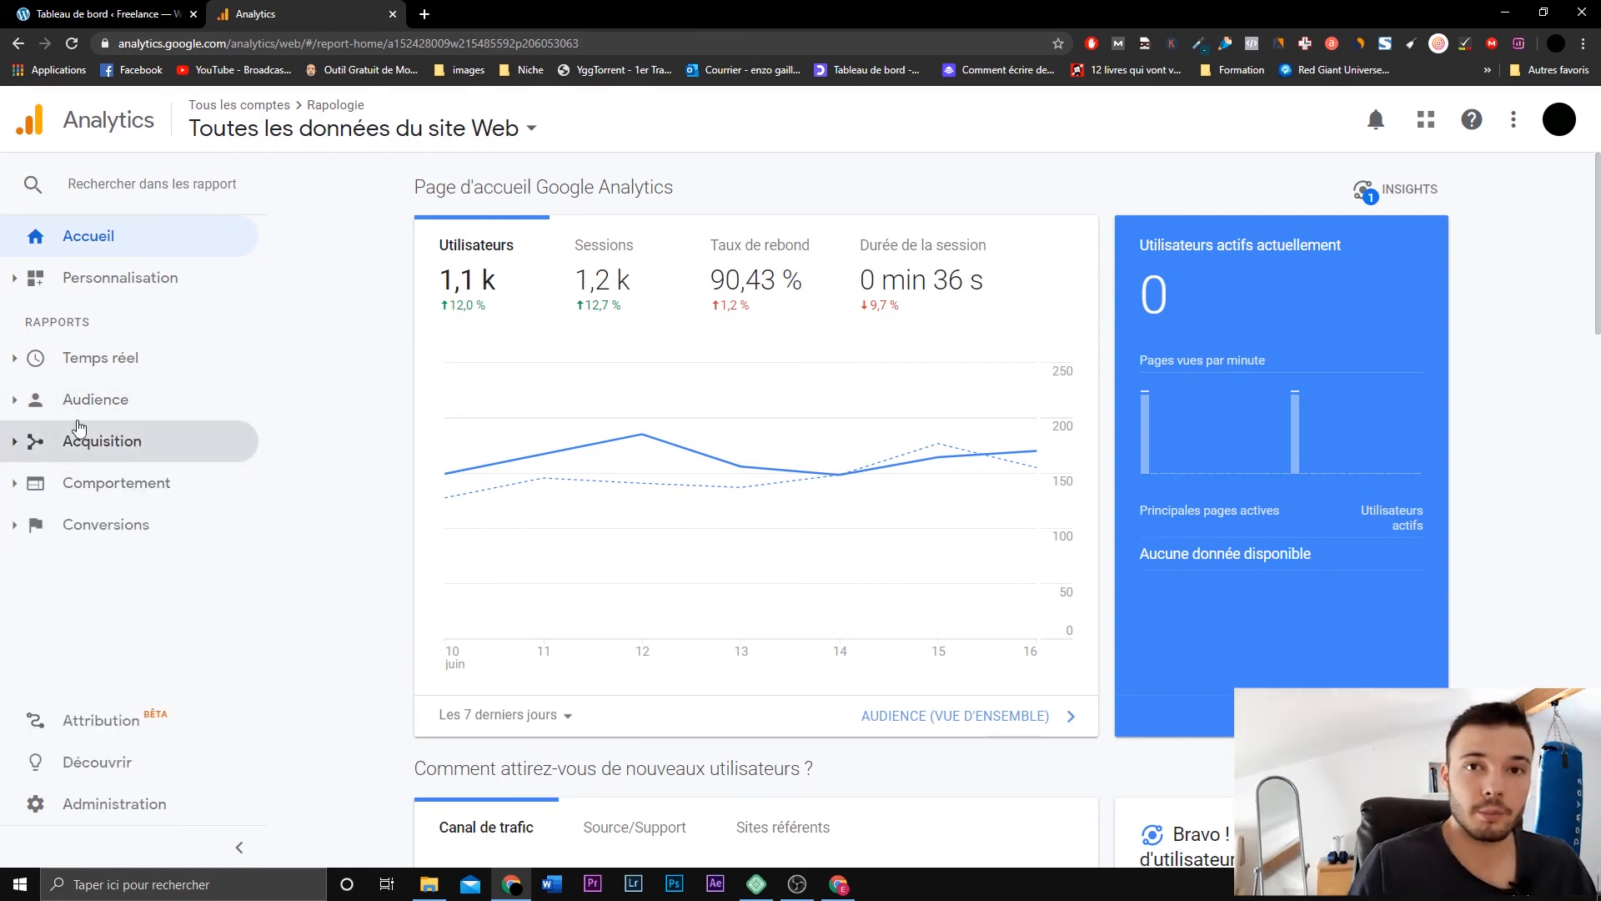